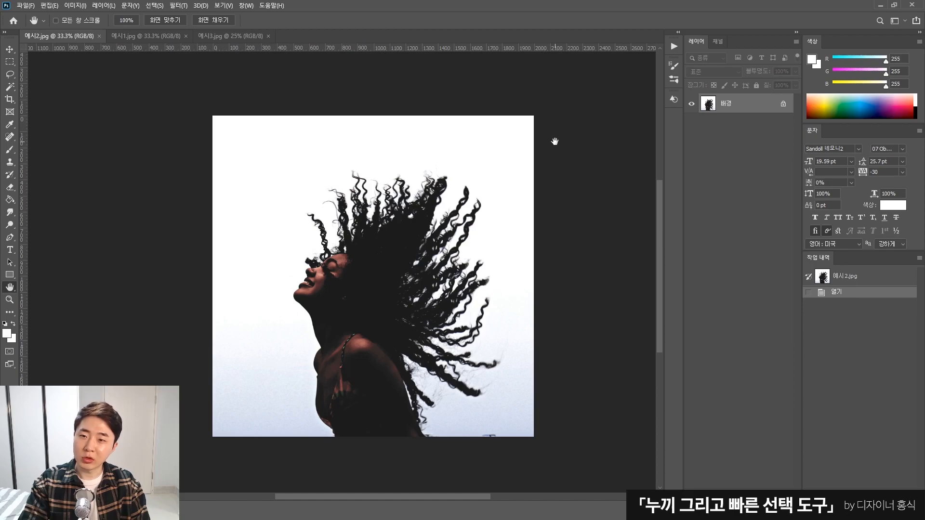
Step: Look through the three open example photos 예시1.jpg, 예시2.jpg and 예시3.jpg, returning to 예시2.jpg
{"action": "key", "text": "z"}
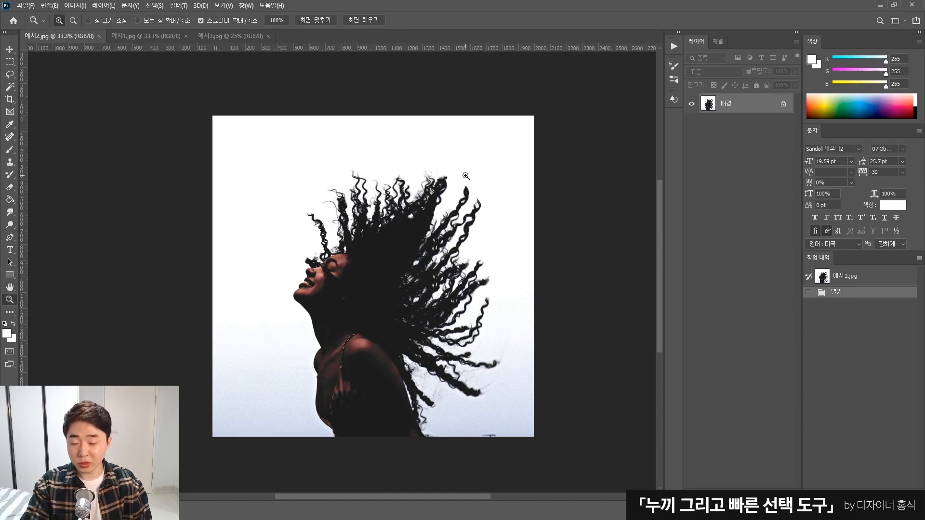
{"action": "left_click", "coordinate": [147, 37]}
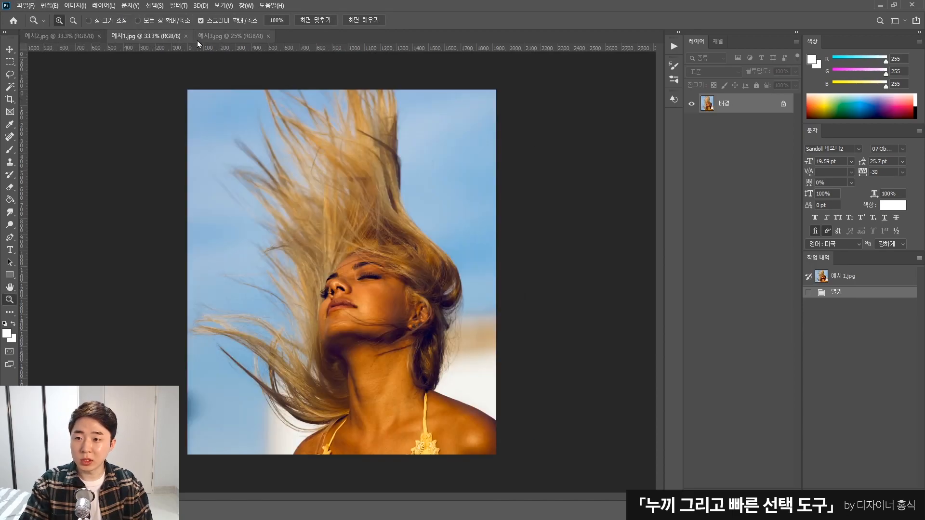
{"action": "left_click", "coordinate": [231, 36]}
{"action": "left_click", "coordinate": [68, 39]}
{"action": "left_click", "coordinate": [149, 40]}
{"action": "left_click", "coordinate": [73, 41]}
Step: Examine up close how sharp the curly hair strands behind the woman's head are in 예시2.jpg
{"action": "left_click", "coordinate": [467, 194]}
{"action": "left_click", "coordinate": [466, 192]}
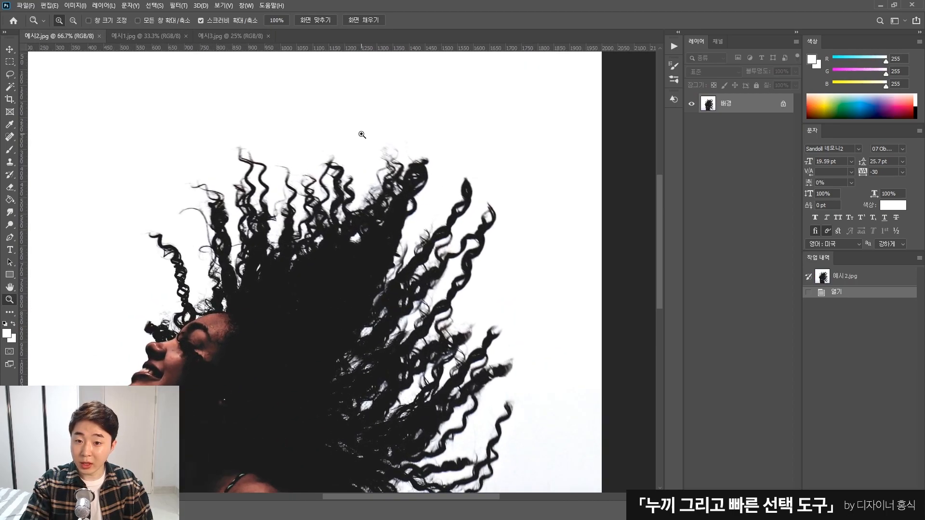
{"action": "left_click", "coordinate": [360, 134]}
{"action": "key", "text": "space"}
{"action": "left_click_drag", "start_coordinate": [468, 308], "coordinate": [405, 85]}
{"action": "left_click_drag", "start_coordinate": [450, 347], "coordinate": [425, 139]}
{"action": "left_click", "coordinate": [457, 329]}
{"action": "left_click", "coordinate": [457, 330]}
{"action": "key", "text": "space"}
{"action": "left_click_drag", "start_coordinate": [440, 291], "coordinate": [337, 299]}
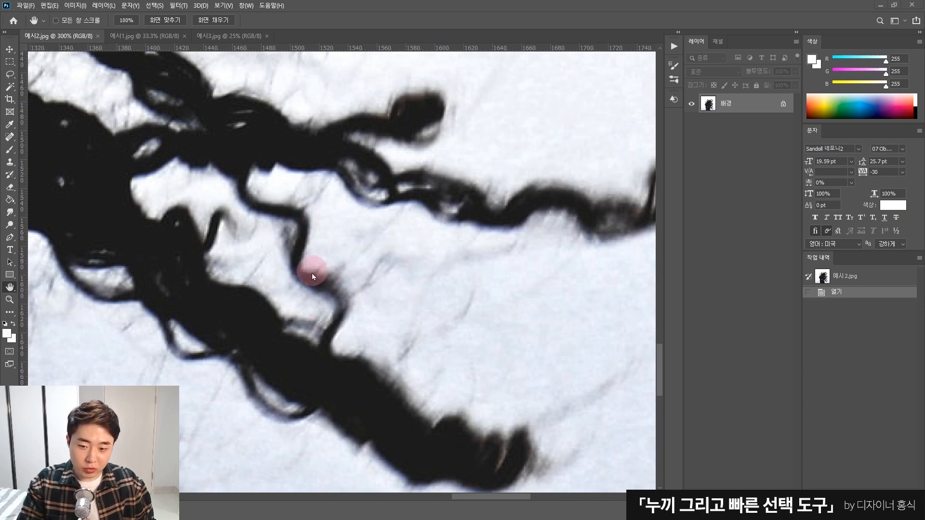
{"action": "left_click_drag", "start_coordinate": [462, 242], "coordinate": [409, 291]}
{"action": "left_click", "coordinate": [409, 291], "text": "alt"}
{"action": "left_click_drag", "start_coordinate": [436, 136], "coordinate": [323, 266]}
{"action": "left_click_drag", "start_coordinate": [496, 244], "coordinate": [462, 326]}
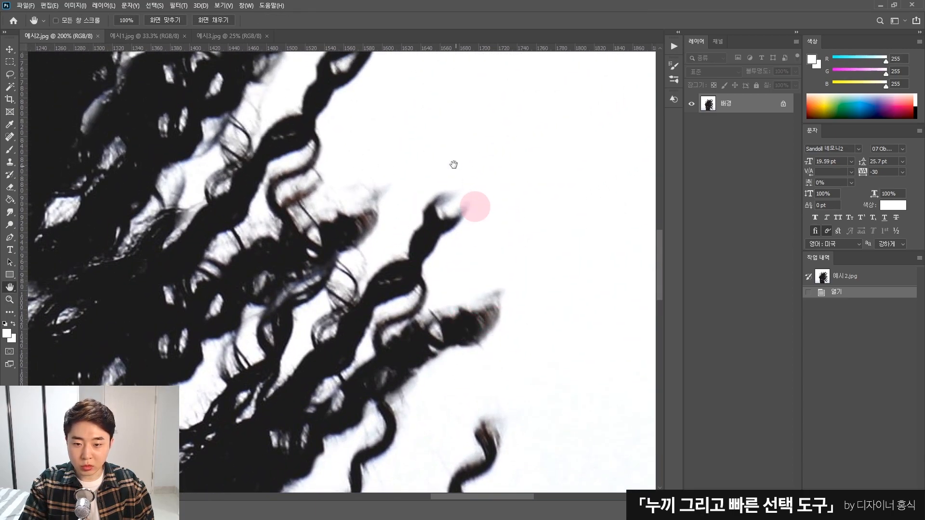
{"action": "left_click_drag", "start_coordinate": [398, 178], "coordinate": [391, 210]}
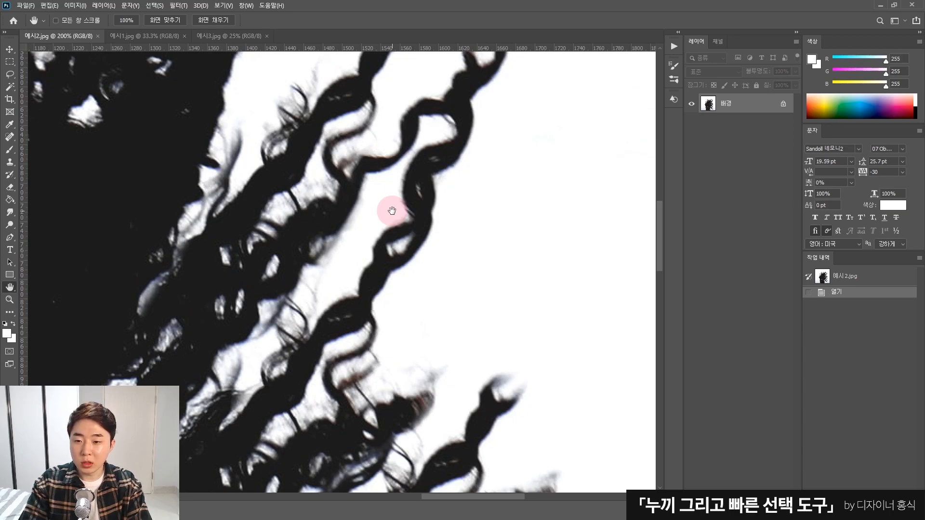
{"action": "scroll", "coordinate": [393, 173], "scroll_direction": "down", "scroll_amount": 3}
{"action": "left_click_drag", "start_coordinate": [449, 262], "coordinate": [454, 246]}
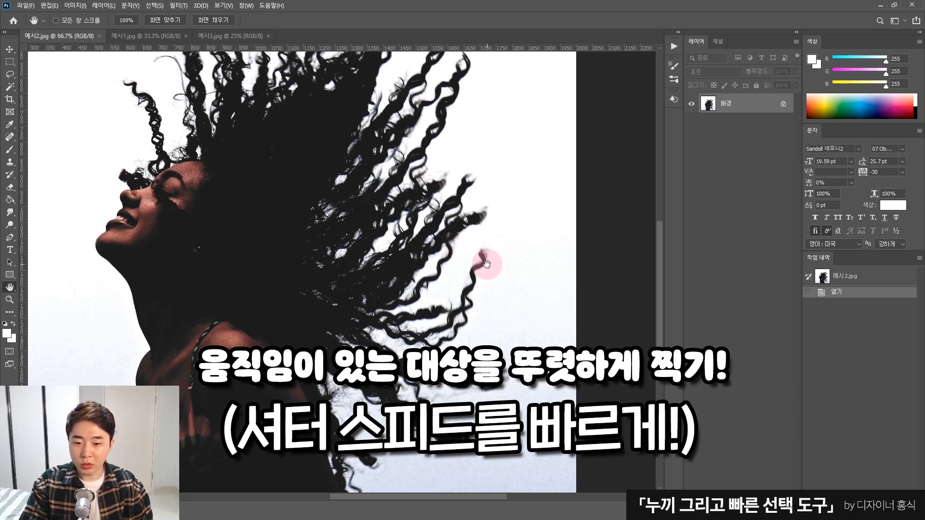
Step: Inspect the curls above the forehead and the lower hair ends against the plain background of 예시2.jpg
{"action": "left_click_drag", "start_coordinate": [417, 219], "coordinate": [440, 268]}
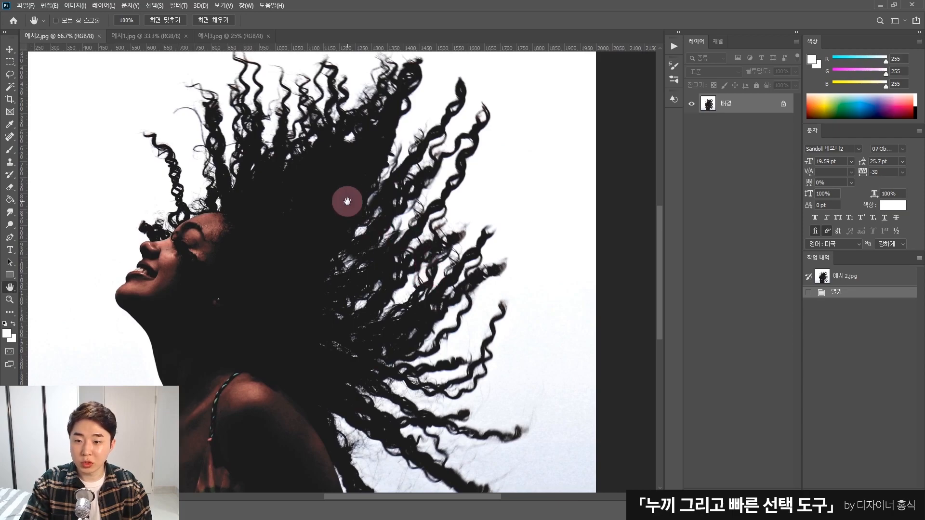
{"action": "left_click_drag", "start_coordinate": [338, 182], "coordinate": [395, 264]}
{"action": "key", "text": "z"}
{"action": "left_click_drag", "start_coordinate": [196, 217], "coordinate": [232, 212]}
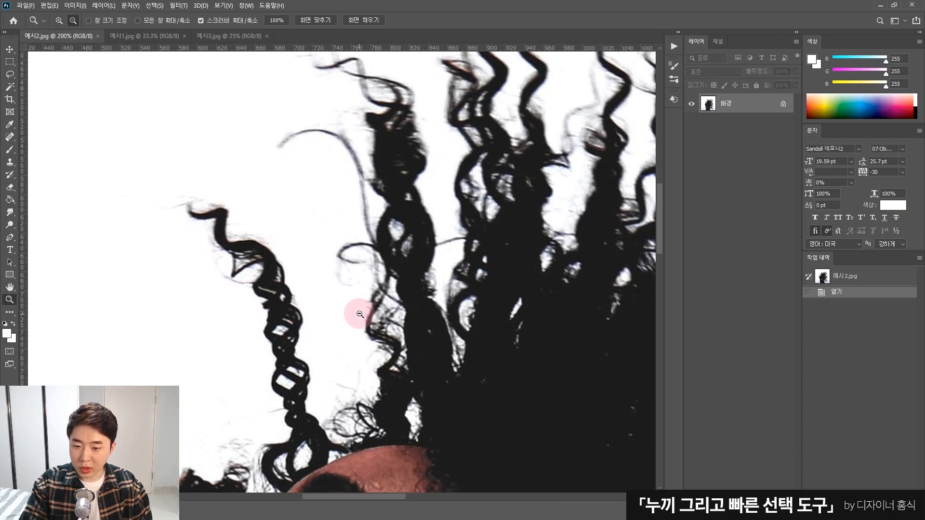
{"action": "left_click", "coordinate": [358, 312], "text": "alt"}
{"action": "key", "text": "h"}
{"action": "left_click_drag", "start_coordinate": [399, 388], "coordinate": [289, 218]}
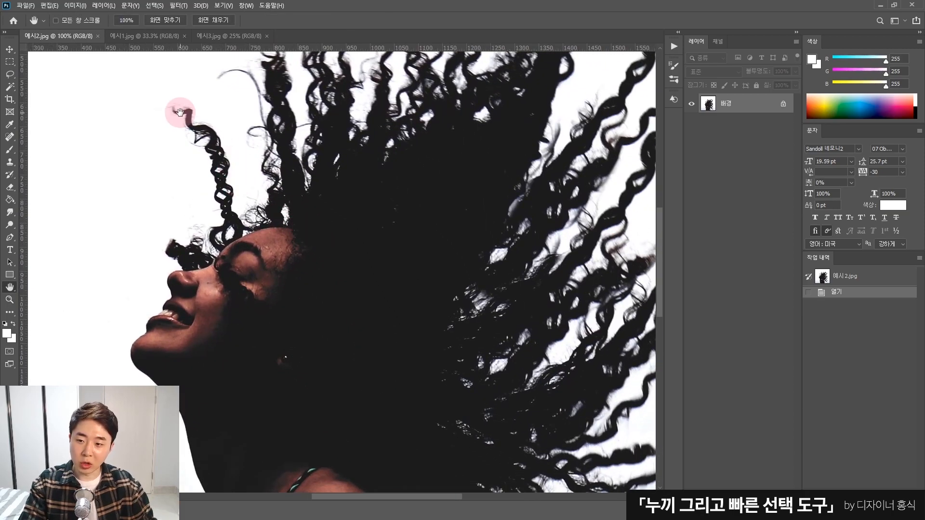
{"action": "left_click_drag", "start_coordinate": [186, 96], "coordinate": [260, 234]}
{"action": "left_click_drag", "start_coordinate": [550, 390], "coordinate": [450, 150]}
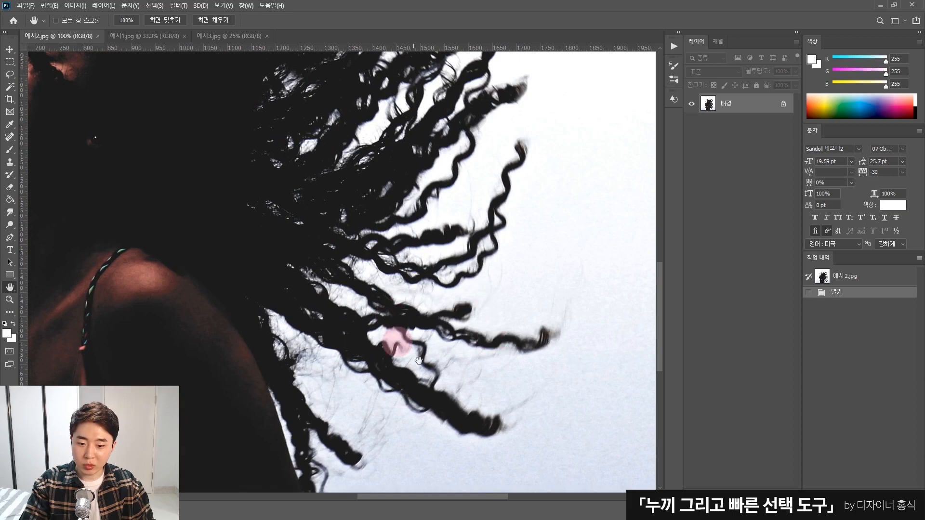
{"action": "left_click", "coordinate": [395, 210], "text": "alt"}
{"action": "left_click", "coordinate": [345, 254], "text": "alt"}
{"action": "left_click_drag", "start_coordinate": [423, 112], "coordinate": [464, 200]}
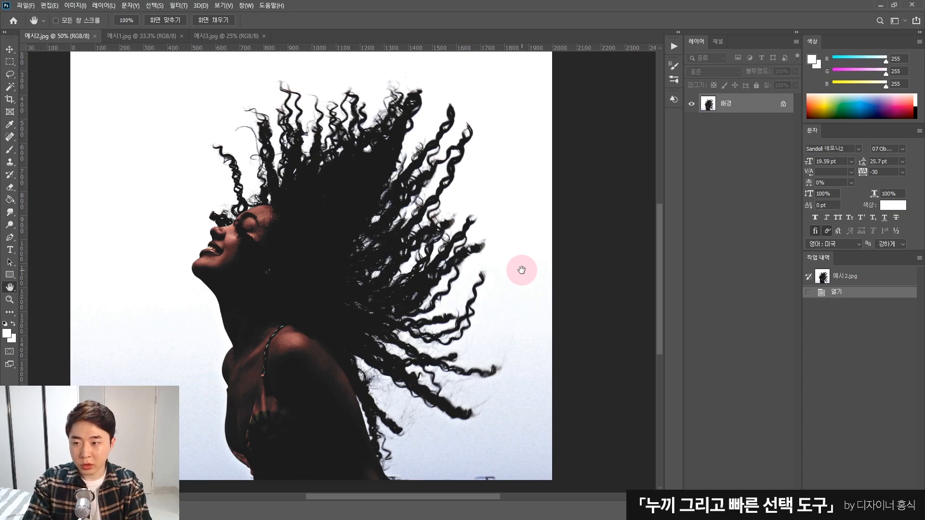
Step: Bring up 예시1.jpg and examine the blonde hair's edges against the sky, from the tips down to the face
{"action": "left_click", "coordinate": [144, 36]}
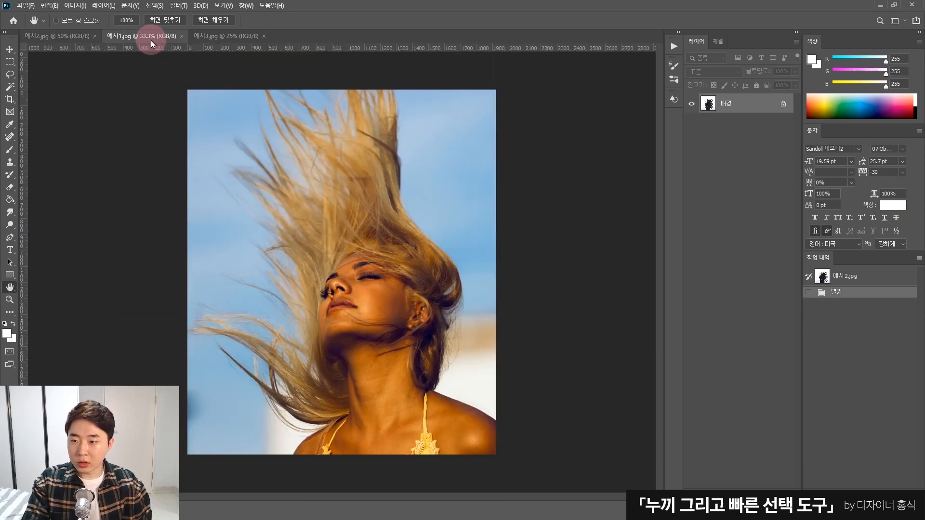
{"action": "key", "text": "z"}
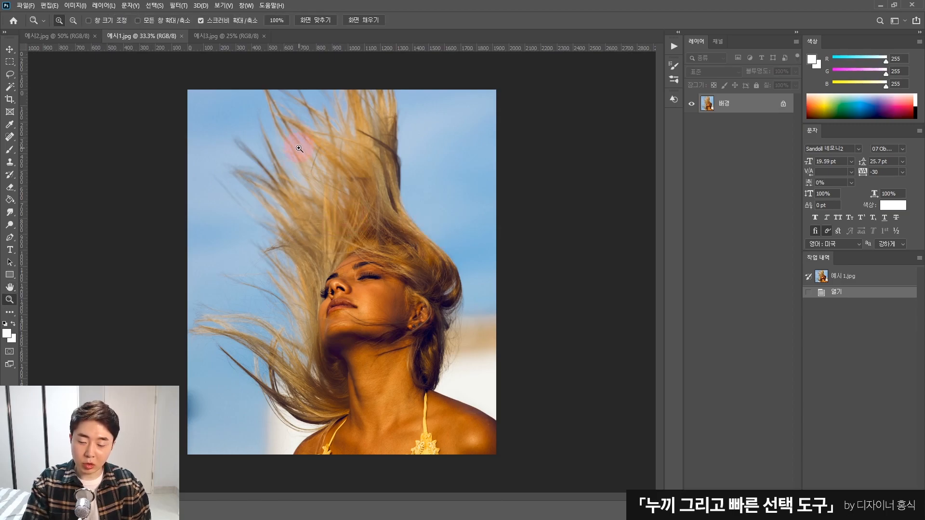
{"action": "left_click", "coordinate": [268, 145]}
{"action": "key", "text": "h"}
{"action": "left_click_drag", "start_coordinate": [351, 247], "coordinate": [407, 178]}
{"action": "left_click_drag", "start_coordinate": [405, 209], "coordinate": [371, 104]}
{"action": "left_click_drag", "start_coordinate": [365, 203], "coordinate": [350, 274]}
{"action": "left_click_drag", "start_coordinate": [416, 204], "coordinate": [433, 233]}
{"action": "left_click", "coordinate": [368, 187]}
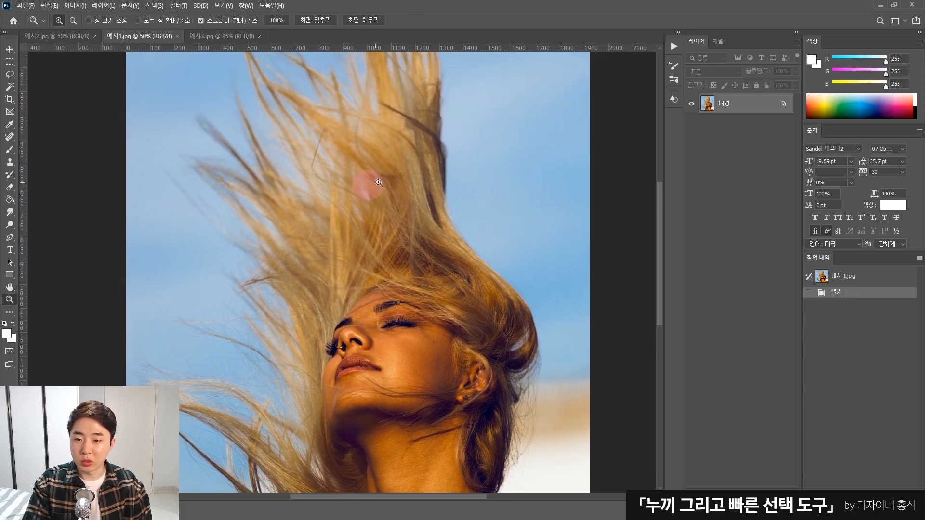
{"action": "left_click_drag", "start_coordinate": [382, 181], "coordinate": [437, 272]}
{"action": "left_click", "coordinate": [338, 190], "text": "ctrl"}
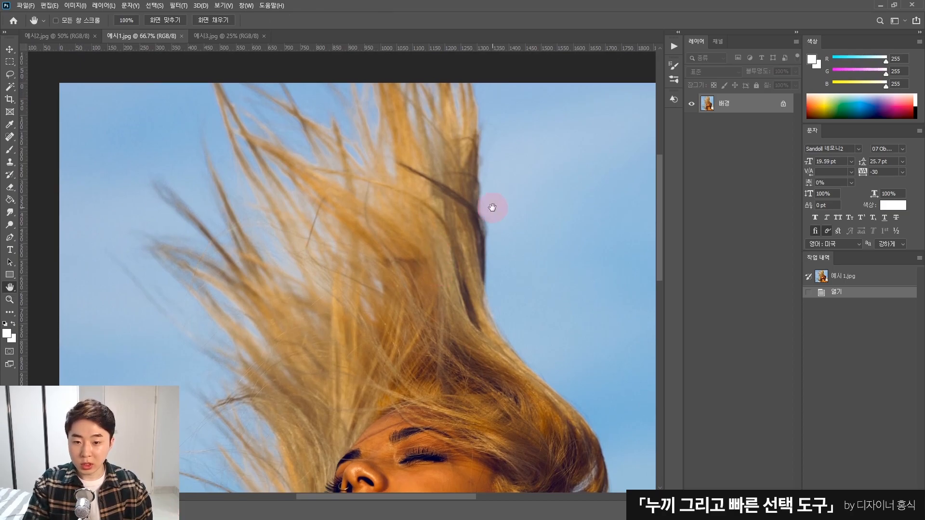
{"action": "left_click_drag", "start_coordinate": [494, 242], "coordinate": [483, 192]}
{"action": "left_click_drag", "start_coordinate": [485, 273], "coordinate": [481, 228]}
{"action": "left_click_drag", "start_coordinate": [479, 230], "coordinate": [485, 170]}
{"action": "mouse_move", "coordinate": [455, 247]}
{"action": "left_mouse_down"}
{"action": "mouse_move", "coordinate": [452, 236]}
{"action": "mouse_move", "coordinate": [448, 259]}
{"action": "mouse_move", "coordinate": [428, 267]}
{"action": "mouse_move", "coordinate": [439, 244]}
{"action": "mouse_move", "coordinate": [448, 261]}
{"action": "left_mouse_up"}
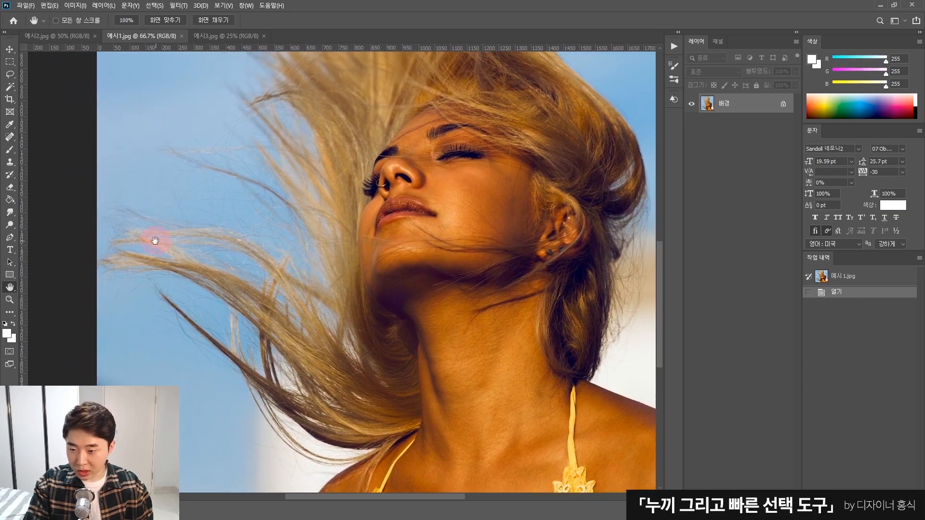
Step: Check the motion blur in the upper hair tips of 예시1.jpg at 100% magnification
{"action": "left_click_drag", "start_coordinate": [422, 116], "coordinate": [432, 317]}
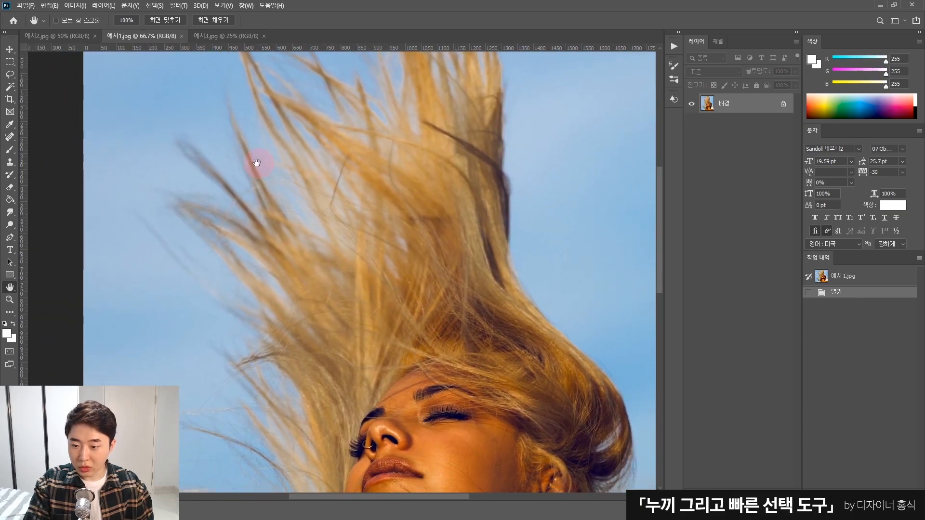
{"action": "left_click_drag", "start_coordinate": [425, 90], "coordinate": [437, 161]}
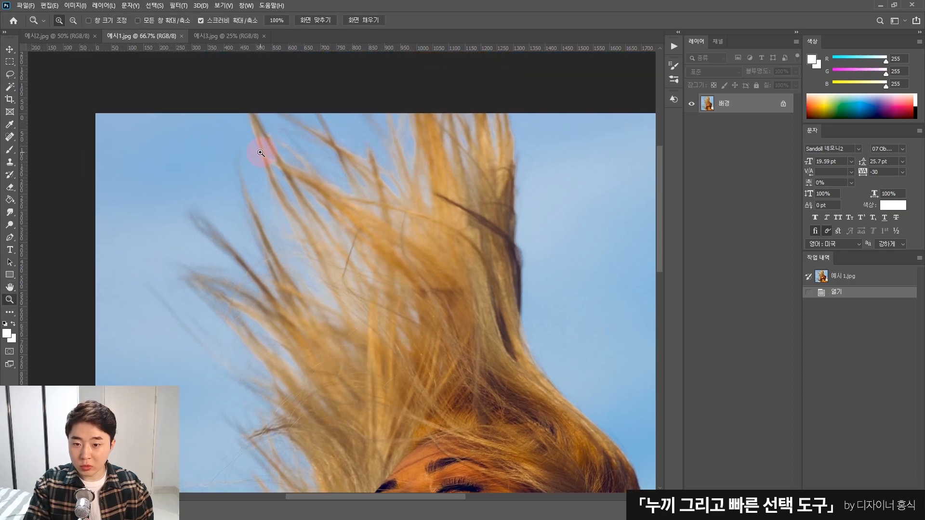
{"action": "left_click", "coordinate": [387, 198], "text": "ctrl"}
{"action": "left_click_drag", "start_coordinate": [387, 198], "coordinate": [449, 219]}
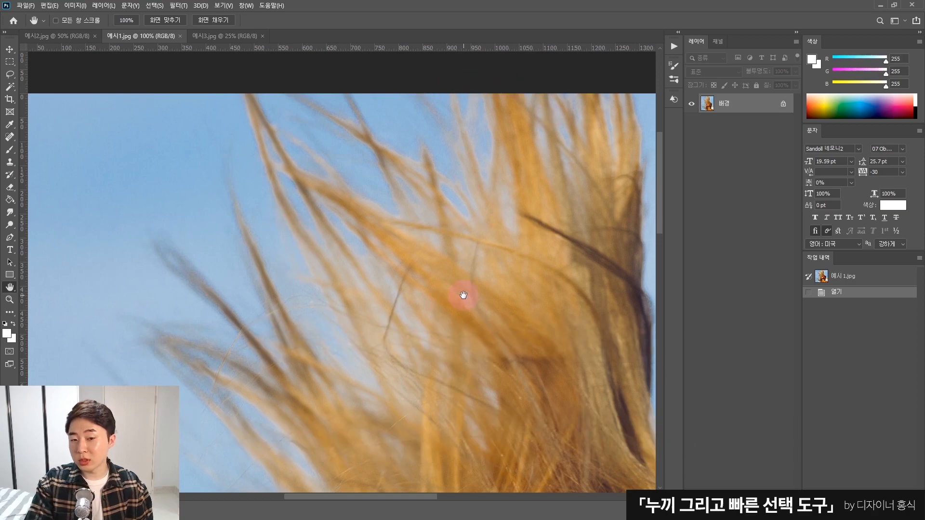
{"action": "left_click_drag", "start_coordinate": [508, 309], "coordinate": [416, 238]}
{"action": "left_click", "coordinate": [388, 303], "text": "alt"}
{"action": "left_click", "coordinate": [392, 310], "text": "alt"}
{"action": "left_click_drag", "start_coordinate": [518, 397], "coordinate": [551, 304]}
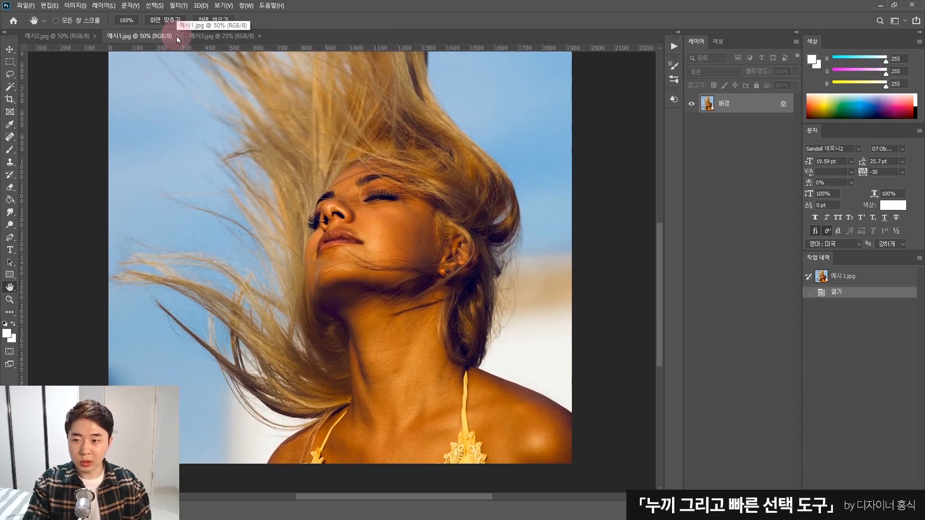
Step: Close 예시1.jpg and 예시2.jpg, and inspect the woman's hair in 예시3.jpg
{"action": "left_click", "coordinate": [178, 38]}
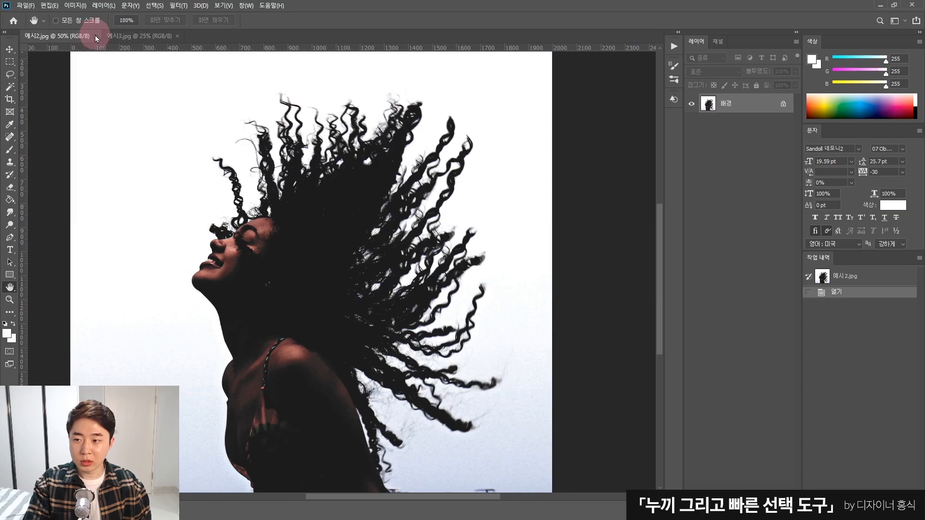
{"action": "left_click", "coordinate": [95, 36]}
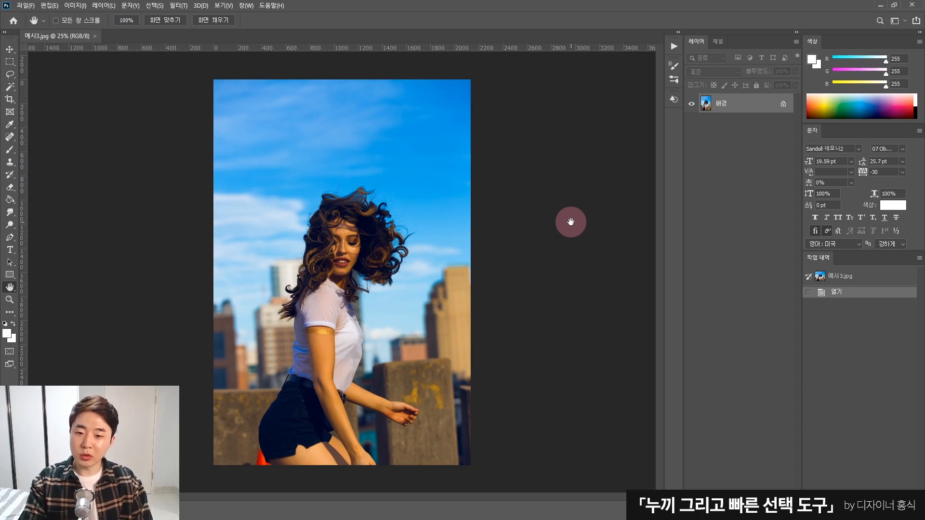
{"action": "left_click_drag", "start_coordinate": [275, 207], "coordinate": [500, 181]}
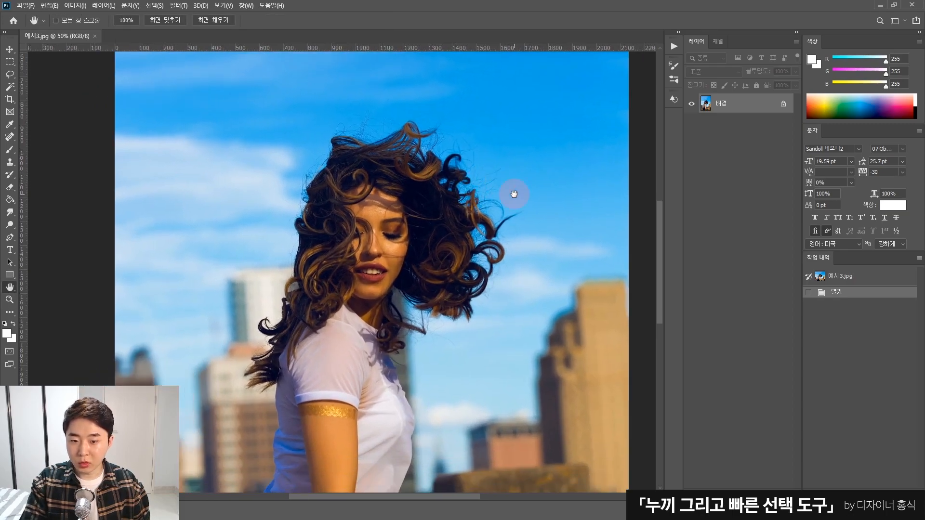
{"action": "key", "text": "ctrl+minus"}
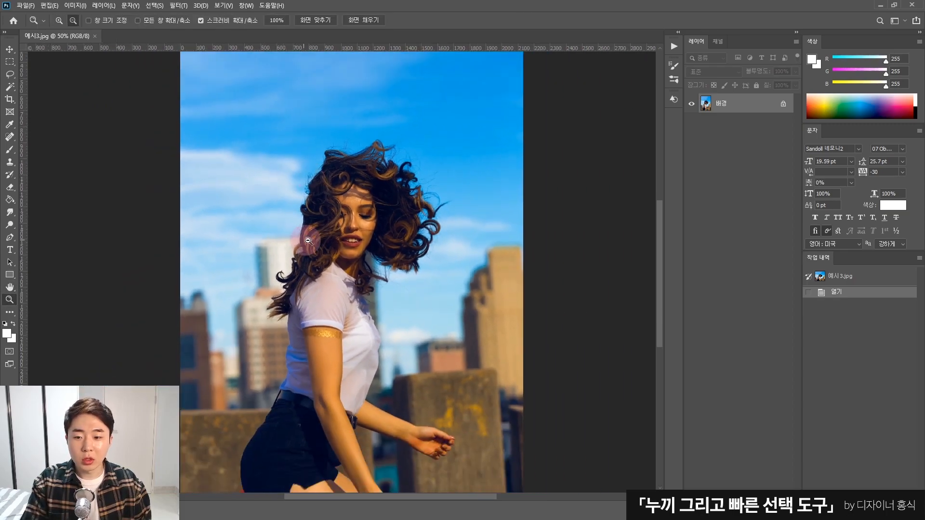
{"action": "key", "text": "ctrl+minus"}
Step: Crop 예시3.jpg closely around the woman, trimming the upper sky and both sides, and compare it with the uncropped photo
{"action": "key", "text": "c"}
{"action": "left_click_drag", "start_coordinate": [274, 182], "coordinate": [470, 485]}
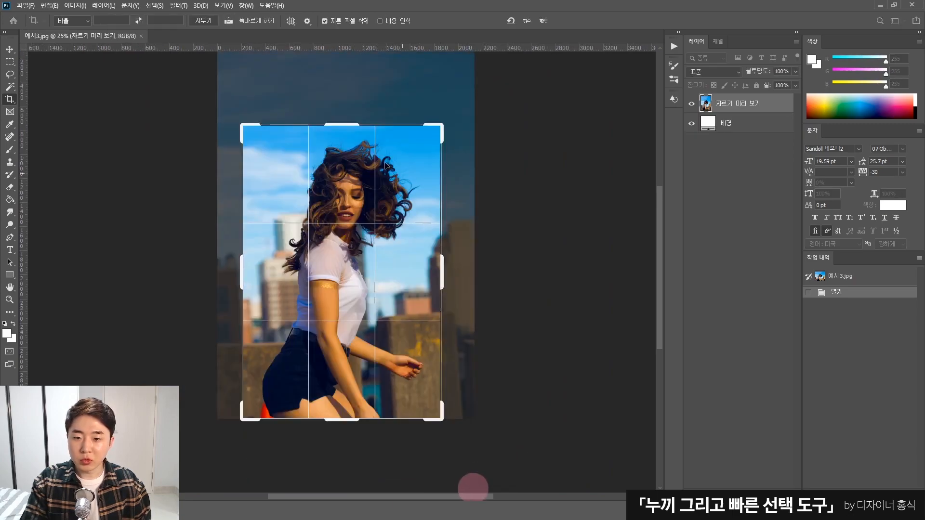
{"action": "left_click_drag", "start_coordinate": [342, 121], "coordinate": [343, 122]}
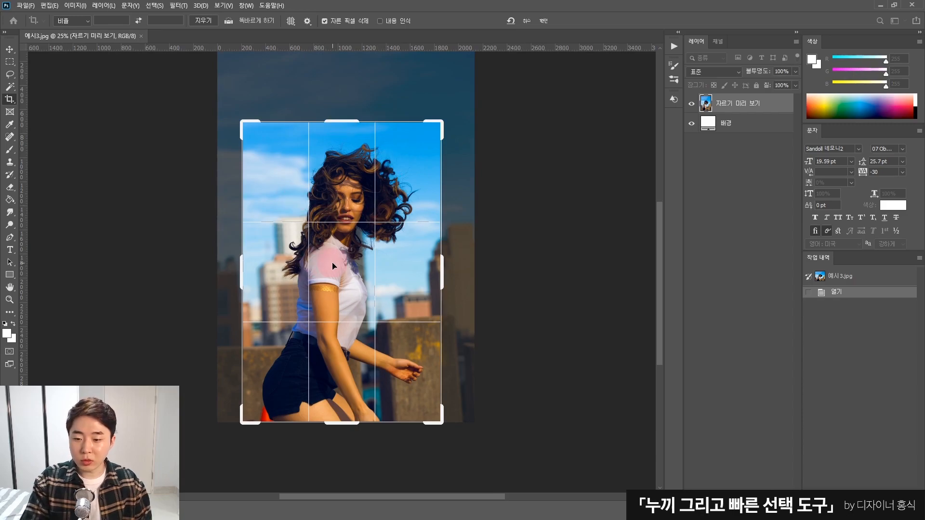
{"action": "key", "text": "Return"}
{"action": "left_click", "coordinate": [507, 290]}
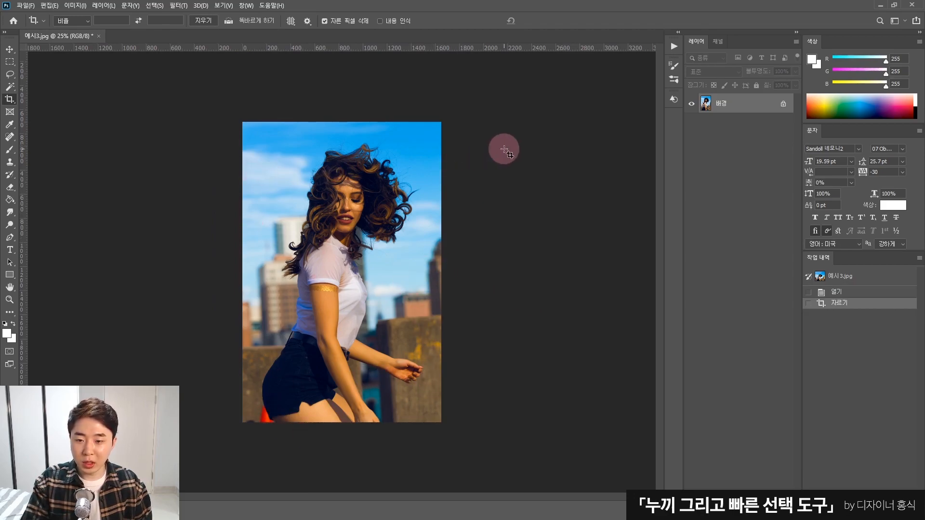
{"action": "key", "text": "ctrl+z"}
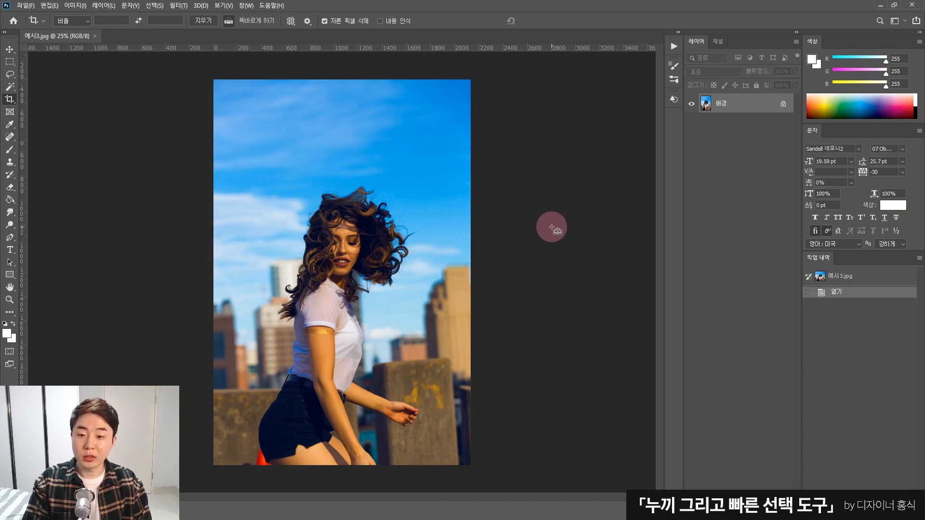
{"action": "key", "text": "ctrl+shift+z"}
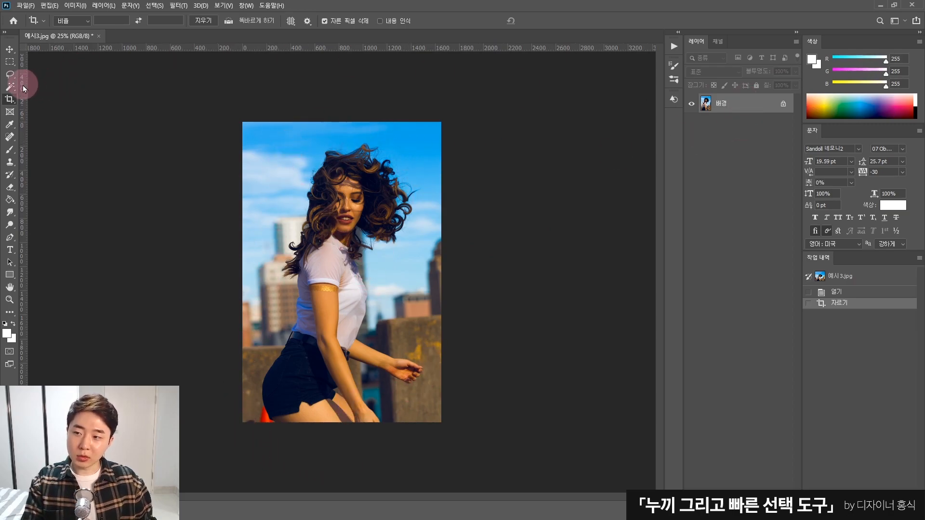
Step: Switch from the Magic Wand to the Quick Selection tool (빠른 선택 도구)
{"action": "key", "text": "w"}
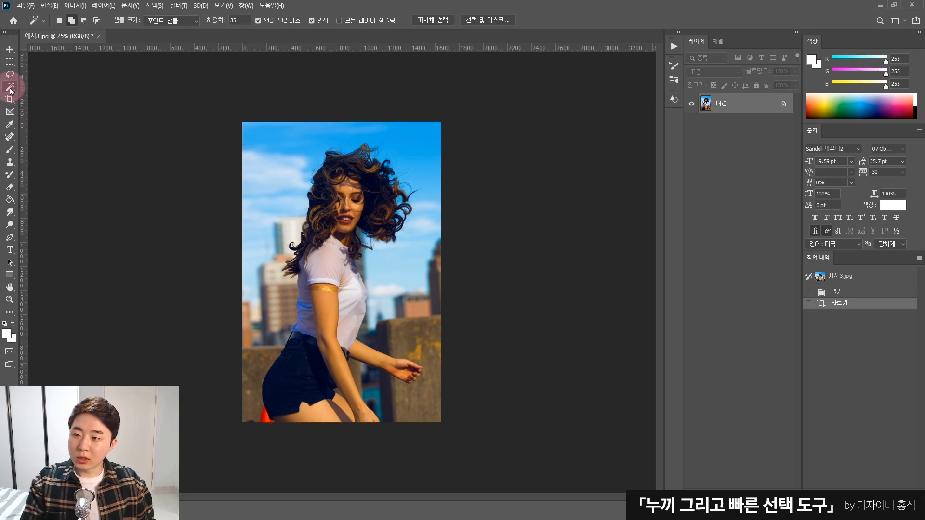
{"action": "right_click", "coordinate": [11, 88]}
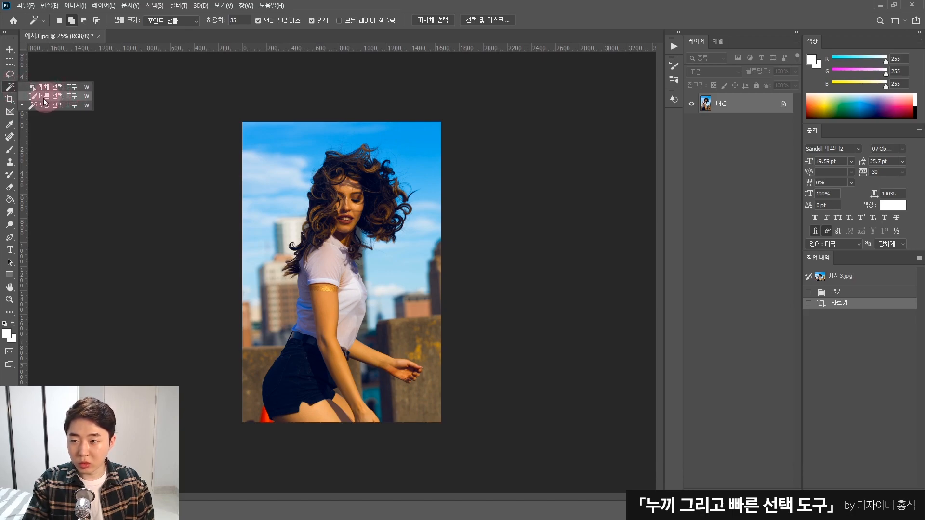
{"action": "left_click", "coordinate": [44, 96]}
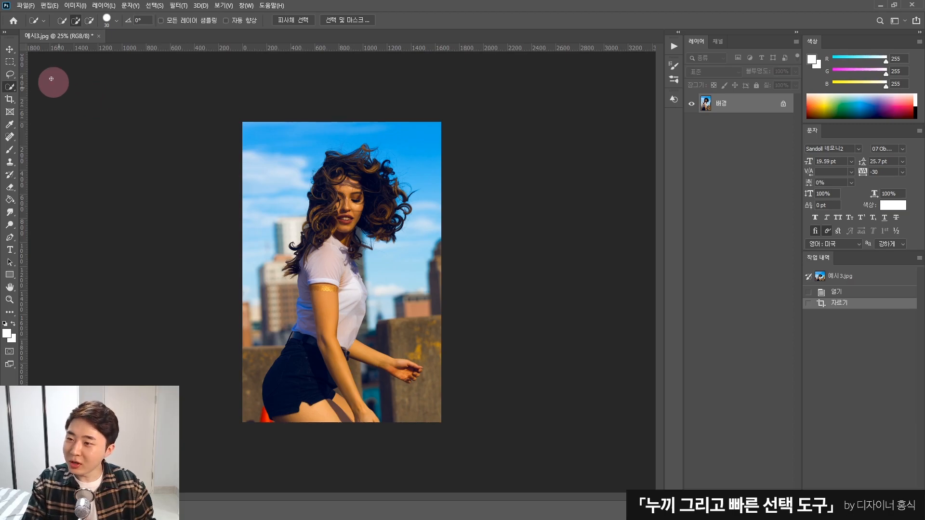
{"action": "right_click", "coordinate": [9, 90]}
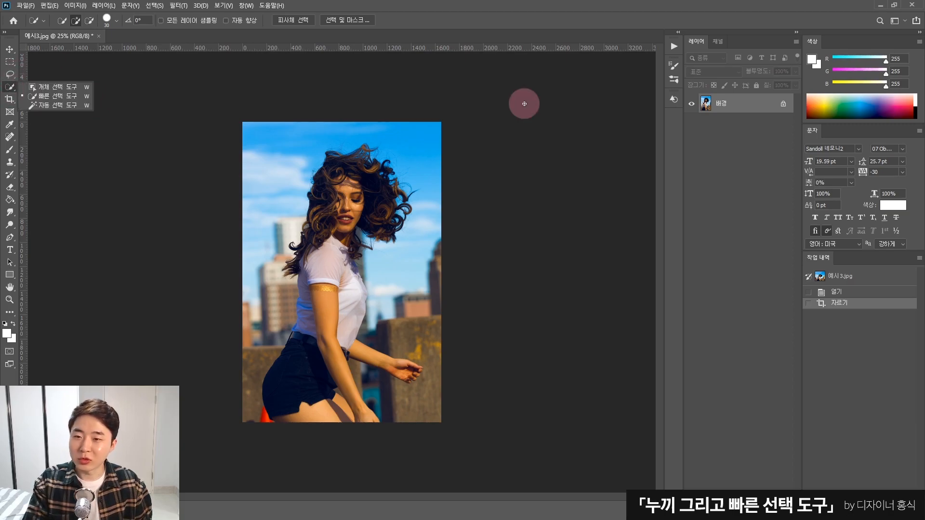
{"action": "left_click", "coordinate": [448, 24]}
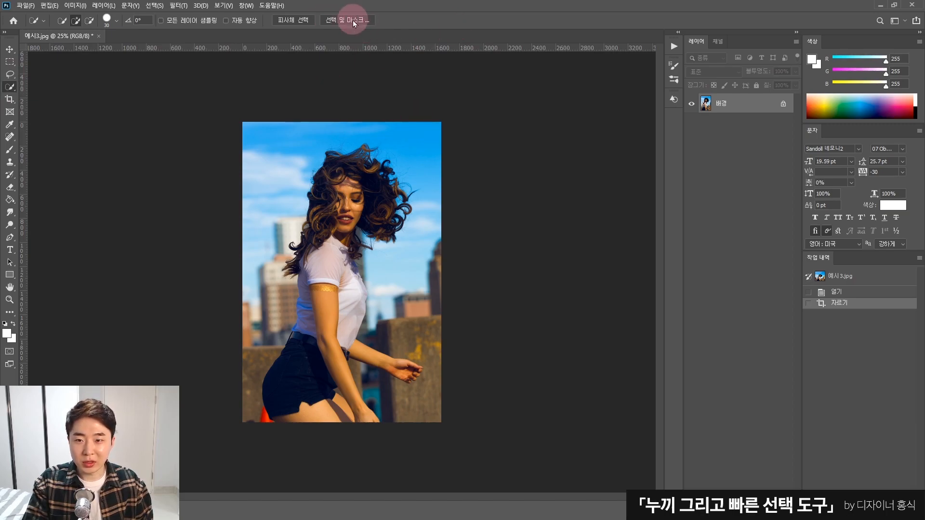
Step: Convert the background to a regular layer, duplicate it underneath as a backup, hide the copy, and keep the original layer active
{"action": "double_click", "coordinate": [723, 111]}
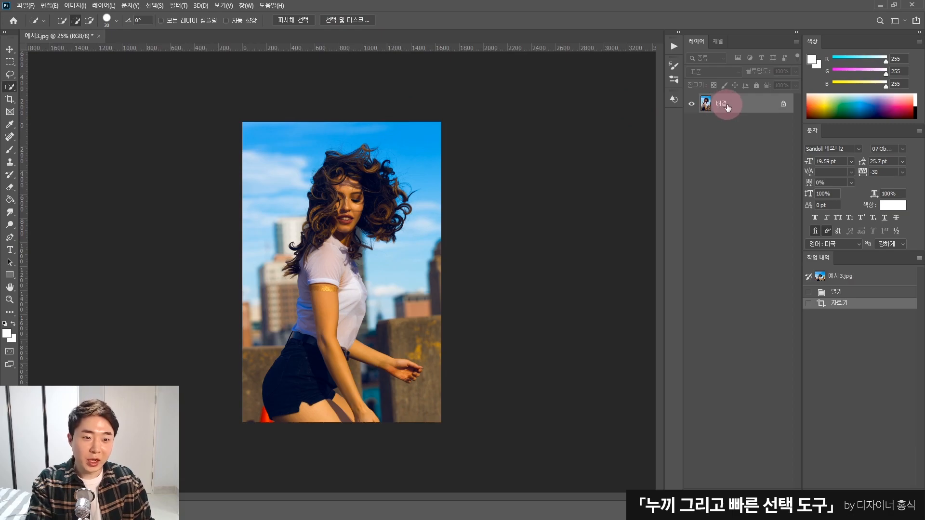
{"action": "key", "text": "Return"}
{"action": "left_click_drag", "start_coordinate": [727, 109], "coordinate": [728, 121], "text": "alt"}
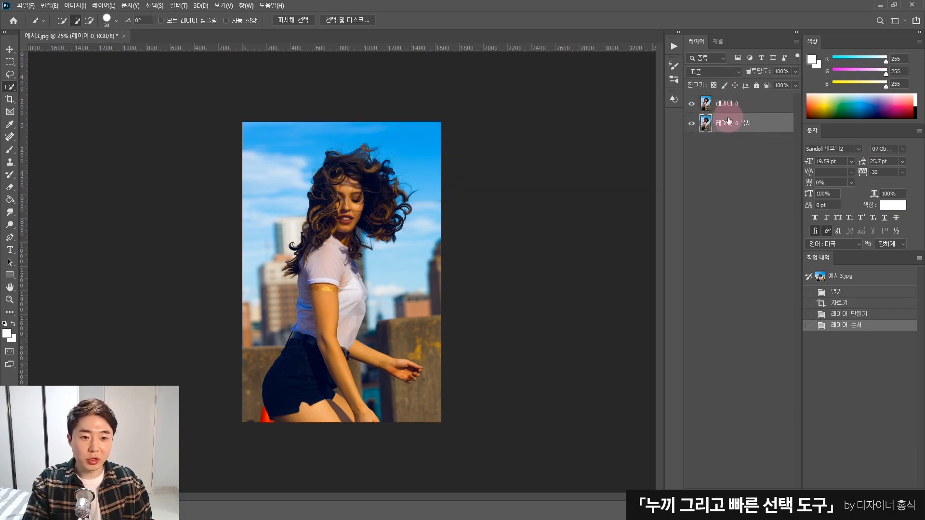
{"action": "left_click", "coordinate": [737, 106]}
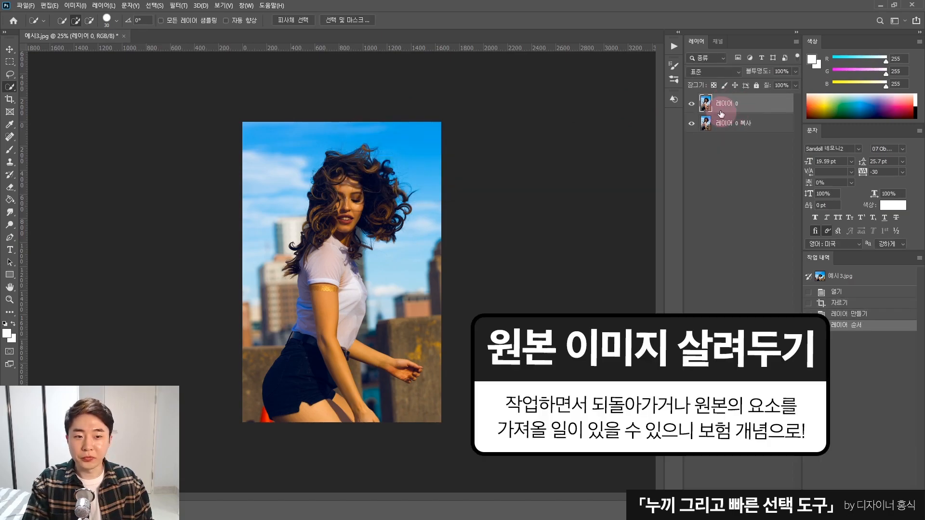
{"action": "left_click", "coordinate": [691, 124]}
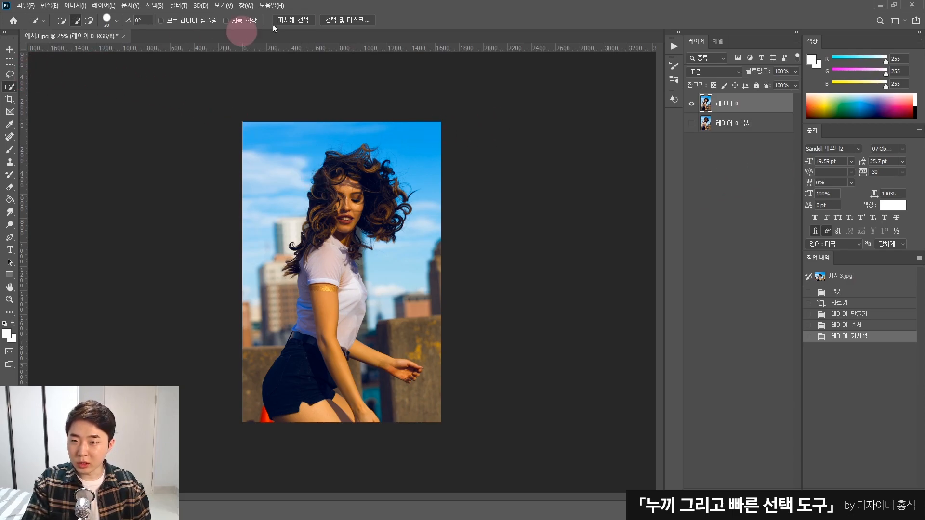
Step: Enter the Select and Mask workspace (선택 및 마스크) and review the view modes, keeping Overlay (오버레이)
{"action": "left_click", "coordinate": [337, 21]}
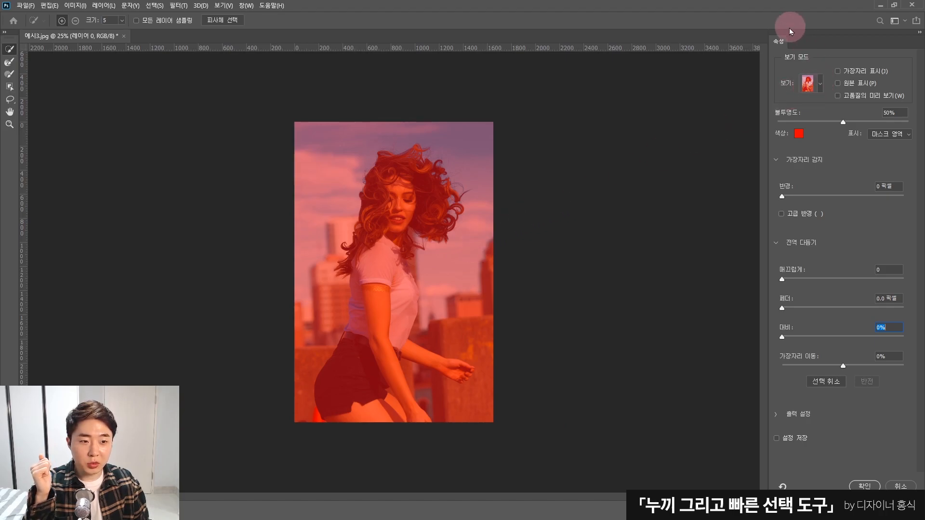
{"action": "left_click", "coordinate": [821, 83]}
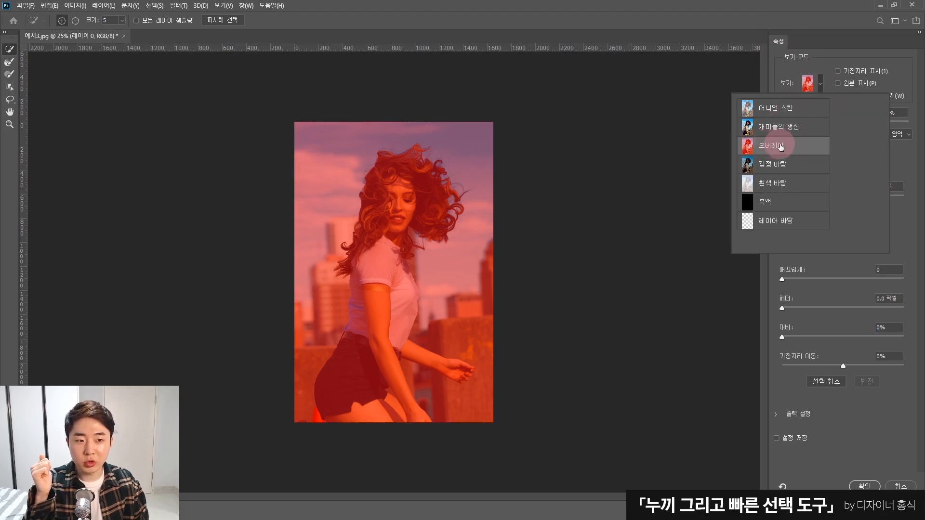
{"action": "left_click", "coordinate": [814, 60]}
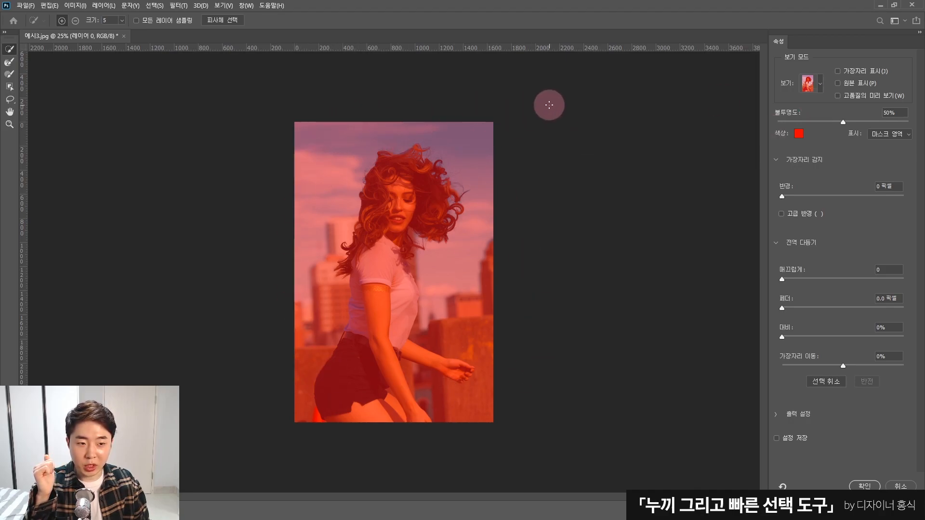
Step: Try a teal mask overlay colour and restore it to red ff0000
{"action": "left_click", "coordinate": [799, 137]}
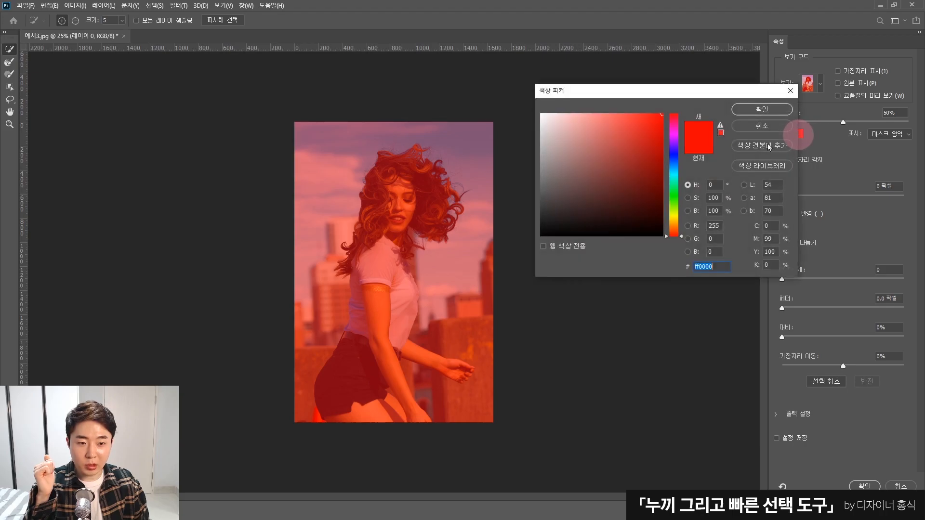
{"action": "left_click_drag", "start_coordinate": [622, 191], "coordinate": [599, 215]}
{"action": "left_click", "coordinate": [676, 176]}
{"action": "left_click_drag", "start_coordinate": [659, 162], "coordinate": [592, 141]}
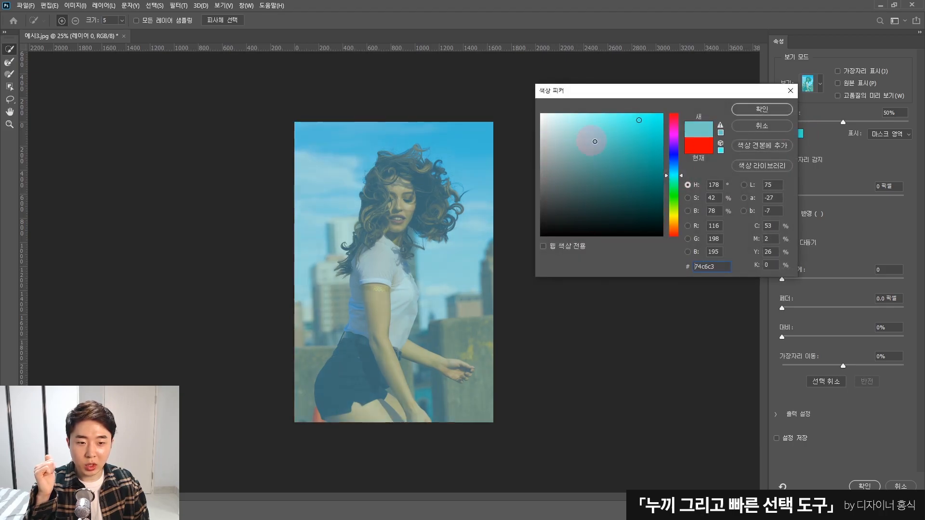
{"action": "left_click_drag", "start_coordinate": [673, 133], "coordinate": [699, 119]}
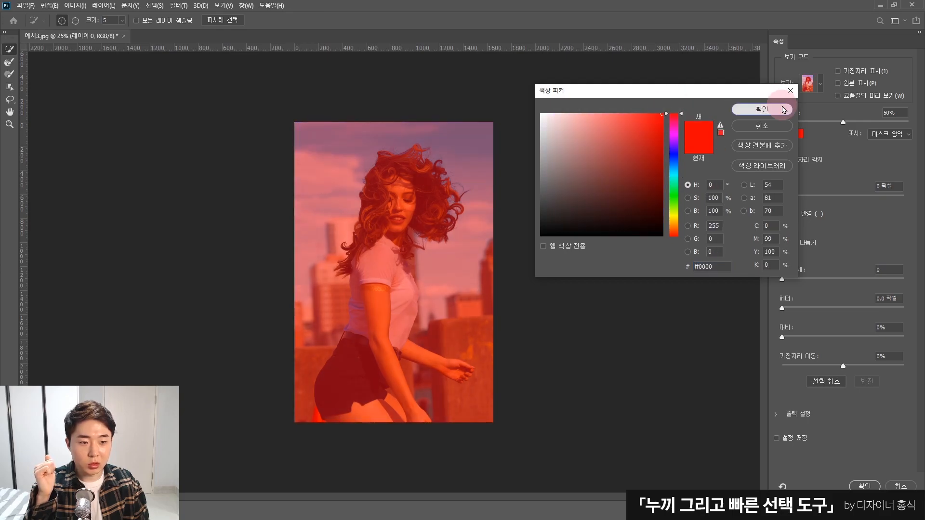
{"action": "left_click", "coordinate": [762, 109]}
Step: Try a different overlay opacity and set it back to 50%
{"action": "mouse_move", "coordinate": [843, 121]}
{"action": "left_mouse_down"}
{"action": "mouse_move", "coordinate": [822, 122]}
{"action": "mouse_move", "coordinate": [868, 120]}
{"action": "mouse_move", "coordinate": [820, 119]}
{"action": "mouse_move", "coordinate": [905, 124]}
{"action": "mouse_move", "coordinate": [814, 125]}
{"action": "mouse_move", "coordinate": [848, 122]}
{"action": "mouse_move", "coordinate": [829, 120]}
{"action": "left_mouse_up"}
{"action": "type", "text": "50"}
{"action": "key", "text": "Return"}
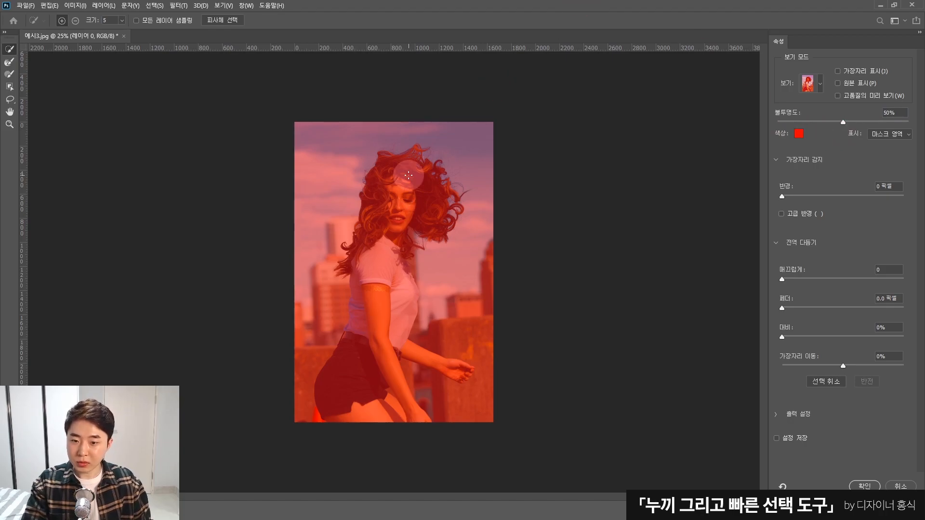
Step: Paint the hair to the left of the woman's face into the selection, from the crown down to the shoulder
{"action": "key", "text": "ctrl+plus"}
{"action": "key", "text": "ctrl+plus"}
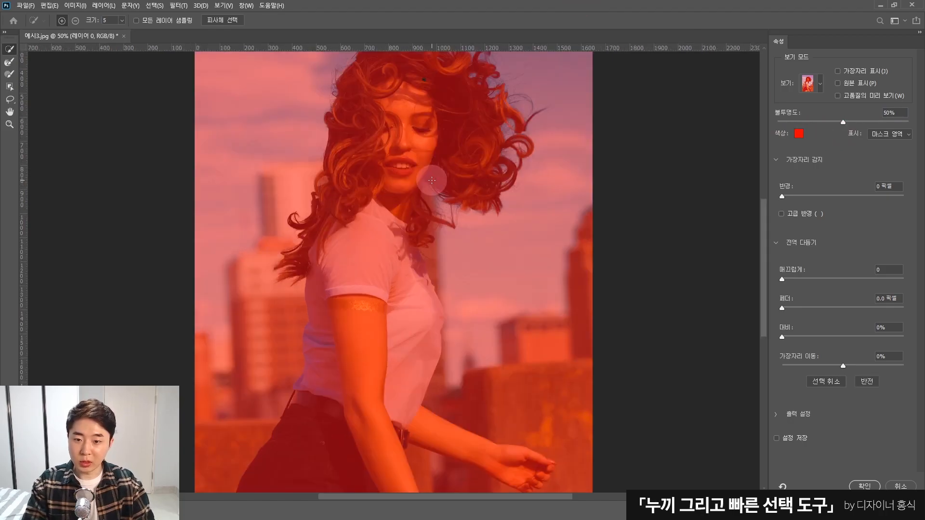
{"action": "scroll", "coordinate": [411, 207], "scroll_direction": "up", "scroll_amount": 8}
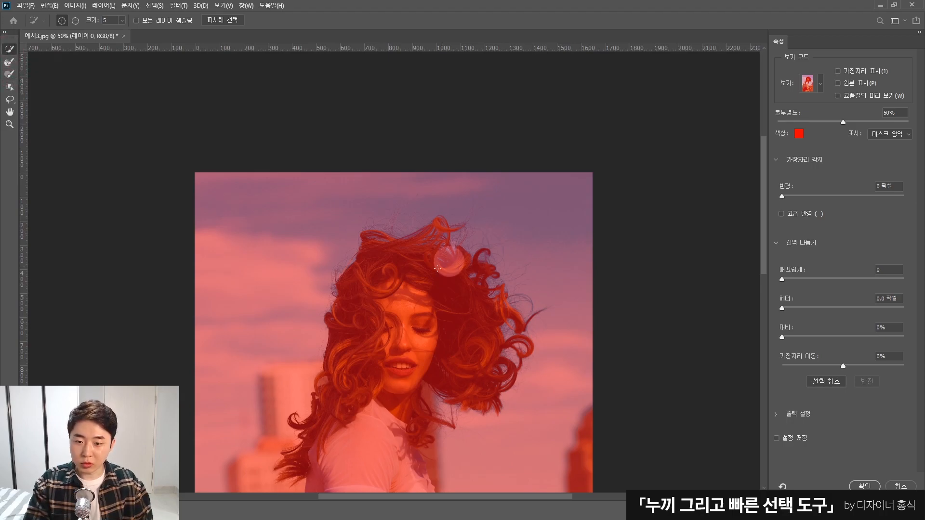
{"action": "scroll", "coordinate": [449, 262], "scroll_direction": "left", "scroll_amount": 7}
{"action": "scroll", "coordinate": [402, 268], "scroll_direction": "down", "scroll_amount": 8}
{"action": "mouse_move", "coordinate": [460, 194]}
{"action": "left_mouse_down"}
{"action": "mouse_move", "coordinate": [424, 240]}
{"action": "mouse_move", "coordinate": [416, 210]}
{"action": "mouse_move", "coordinate": [410, 219]}
{"action": "mouse_move", "coordinate": [406, 287]}
{"action": "left_mouse_up"}
{"action": "scroll", "coordinate": [409, 299], "scroll_direction": "down", "scroll_amount": 13}
{"action": "mouse_move", "coordinate": [407, 194]}
{"action": "left_mouse_down"}
{"action": "mouse_move", "coordinate": [407, 229]}
{"action": "mouse_move", "coordinate": [354, 280]}
{"action": "left_mouse_up"}
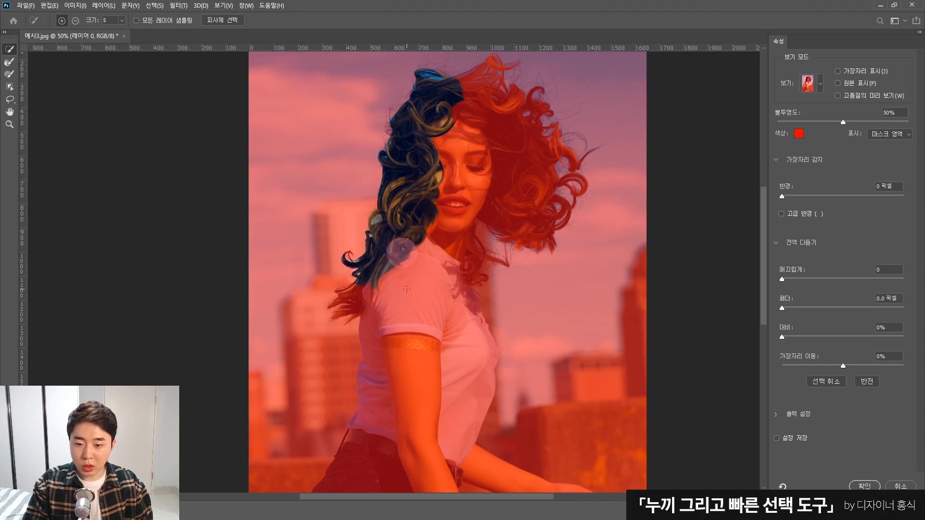
{"action": "scroll", "coordinate": [399, 249], "scroll_direction": "down", "scroll_amount": 5}
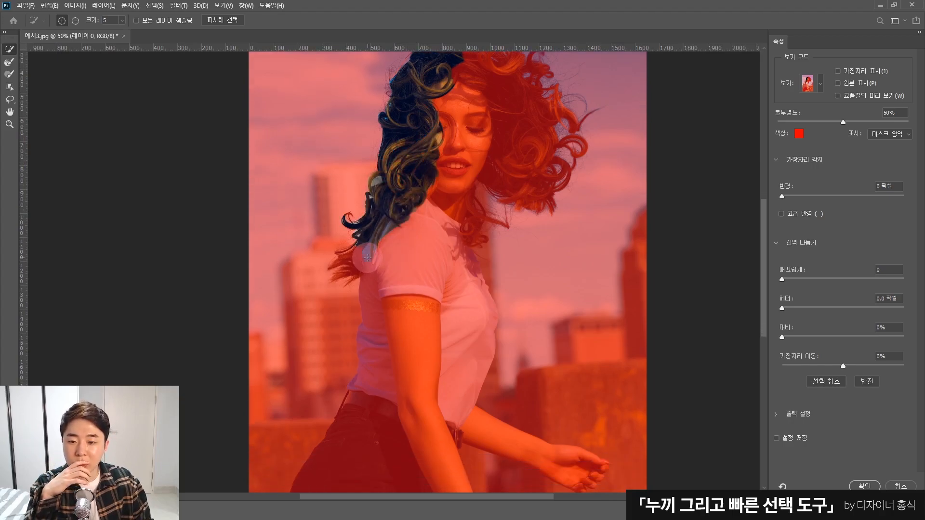
Step: Add the lower hair ends, sleeve, back of the shirt, near arm, shorts and legs to the selection
{"action": "mouse_move", "coordinate": [343, 279]}
{"action": "left_mouse_down"}
{"action": "mouse_move", "coordinate": [399, 240]}
{"action": "mouse_move", "coordinate": [401, 283]}
{"action": "left_mouse_up"}
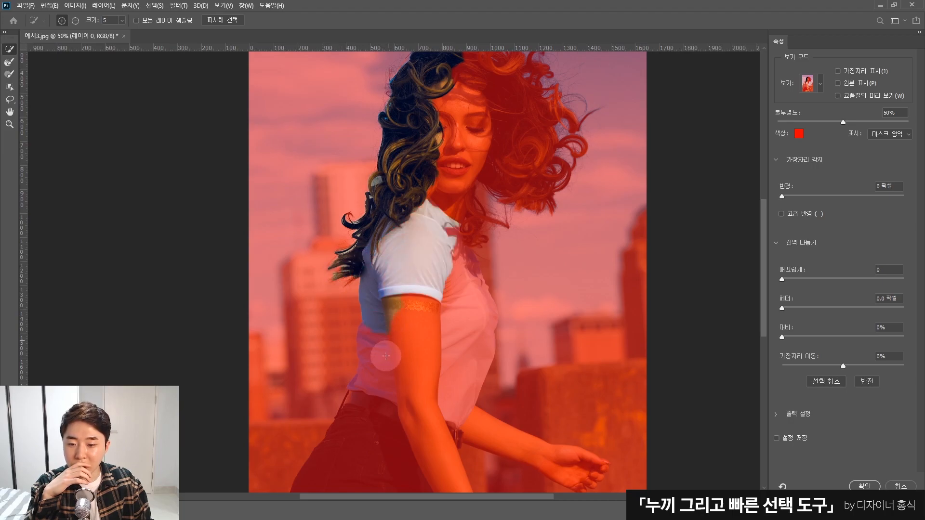
{"action": "mouse_move", "coordinate": [382, 370]}
{"action": "left_mouse_down"}
{"action": "mouse_move", "coordinate": [378, 391]}
{"action": "mouse_move", "coordinate": [355, 392]}
{"action": "left_mouse_up"}
{"action": "scroll", "coordinate": [351, 413], "scroll_direction": "down", "scroll_amount": 3}
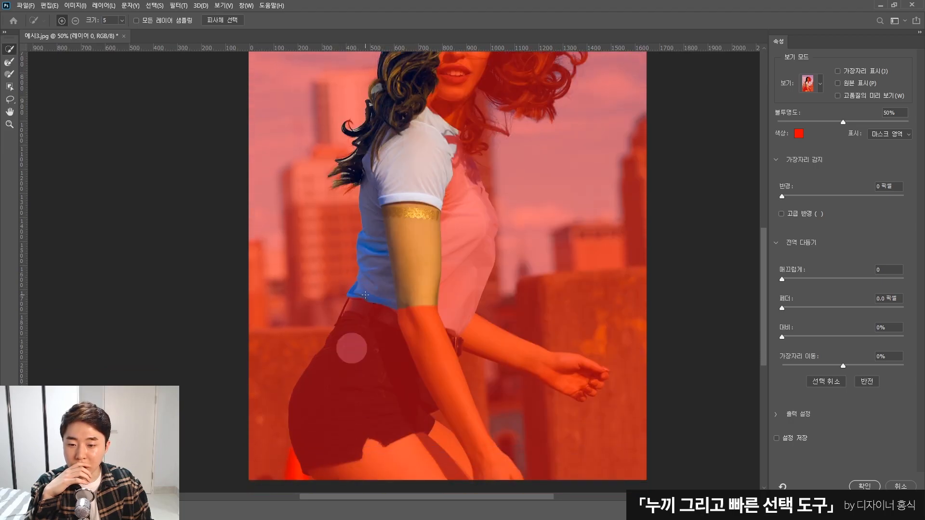
{"action": "left_click_drag", "start_coordinate": [359, 328], "coordinate": [324, 382]}
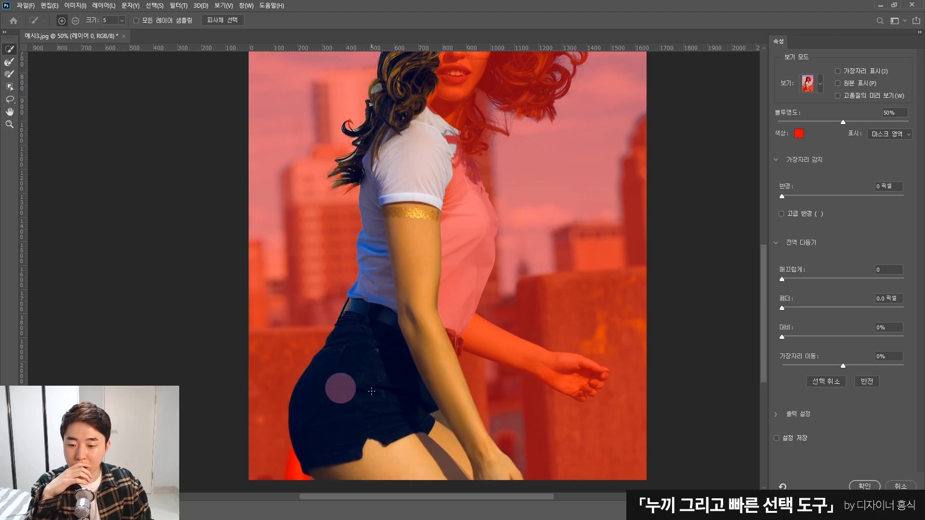
{"action": "scroll", "coordinate": [341, 385], "scroll_direction": "down", "scroll_amount": 3}
Step: Add the front of the white shirt to the selection, from the waist up to the chest
{"action": "scroll", "coordinate": [432, 351], "scroll_direction": "up", "scroll_amount": 4}
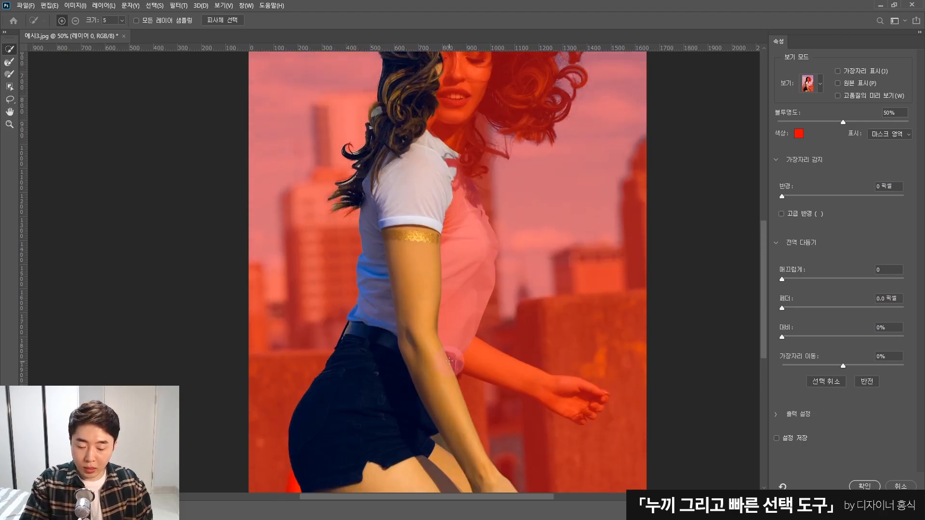
{"action": "left_click_drag", "start_coordinate": [458, 335], "coordinate": [468, 303]}
{"action": "scroll", "coordinate": [473, 294], "scroll_direction": "up", "scroll_amount": 2}
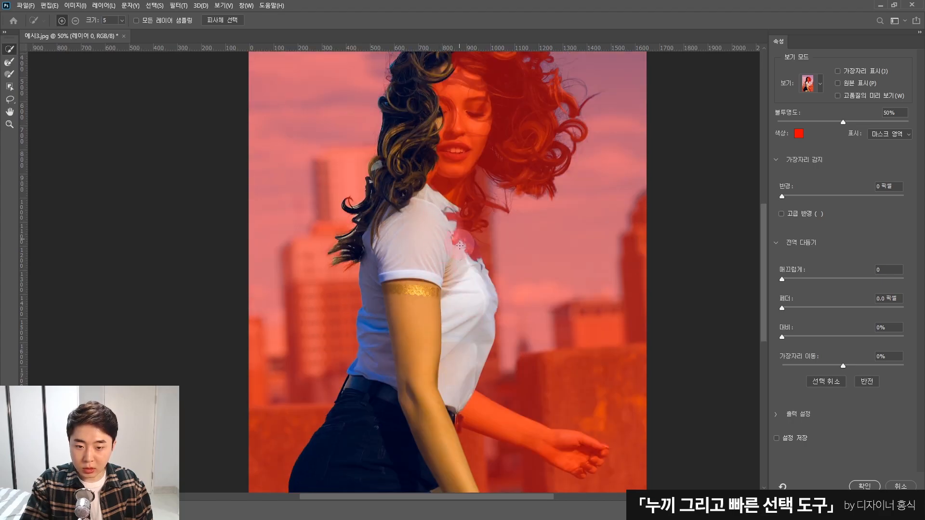
Step: Add the outstretched forearm and the belt buckle beside it to the selection, working up to the wrist
{"action": "scroll", "coordinate": [564, 352], "scroll_direction": "down", "scroll_amount": 4}
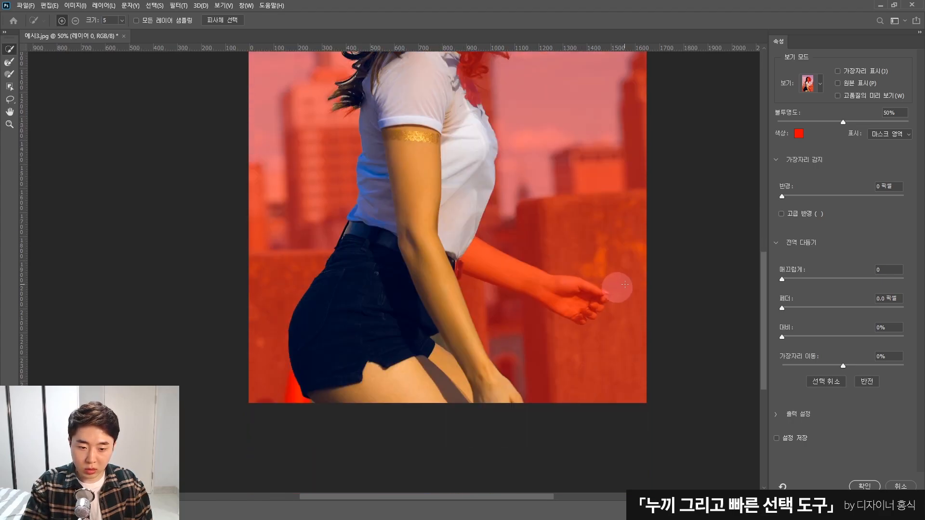
{"action": "scroll", "coordinate": [621, 275], "scroll_direction": "right", "scroll_amount": 3}
{"action": "key", "text": "ctrl+plus"}
{"action": "key", "text": "ctrl+plus"}
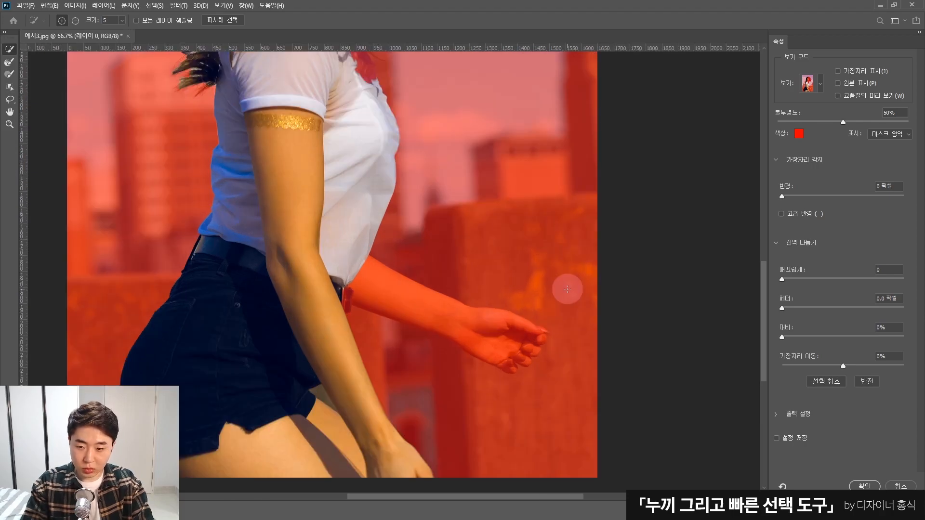
{"action": "scroll", "coordinate": [261, 245], "scroll_direction": "right", "scroll_amount": 2}
{"action": "scroll", "coordinate": [393, 232], "scroll_direction": "down", "scroll_amount": 3}
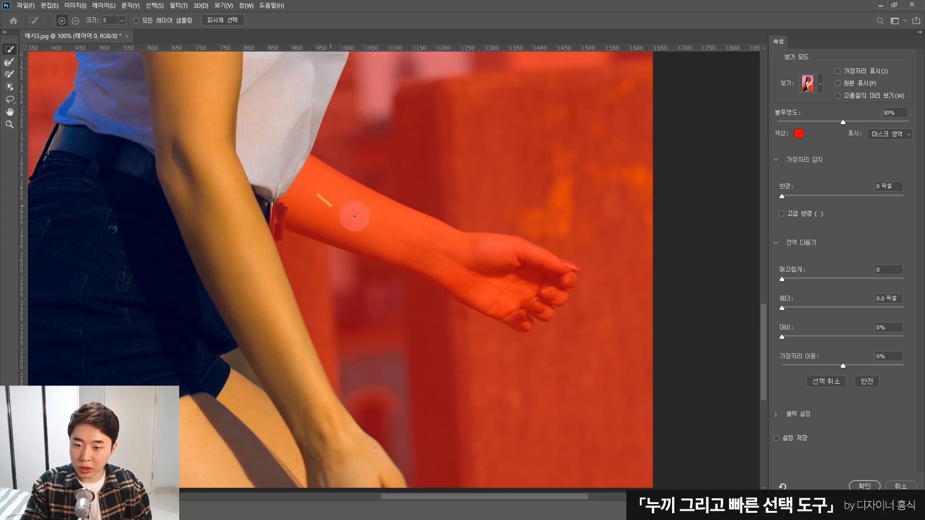
{"action": "left_click", "coordinate": [351, 208]}
{"action": "left_click_drag", "start_coordinate": [378, 233], "coordinate": [481, 262]}
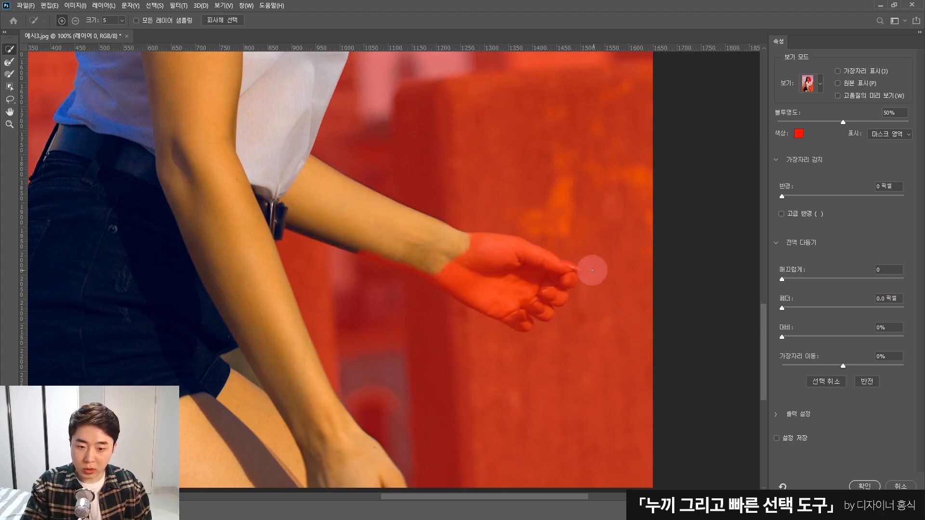
Step: Add the palm, thumb and fingers of the outstretched hand to the selection at 200% magnification
{"action": "left_click_drag", "start_coordinate": [583, 274], "coordinate": [554, 258]}
{"action": "scroll", "coordinate": [554, 257], "scroll_direction": "up", "scroll_amount": 1}
{"action": "key", "text": "ctrl+plus"}
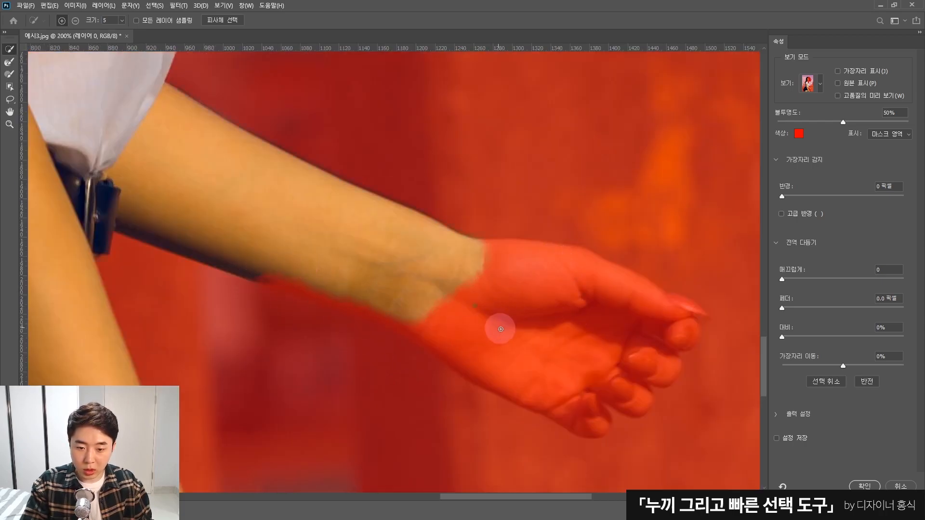
{"action": "left_click_drag", "start_coordinate": [497, 324], "coordinate": [514, 337]}
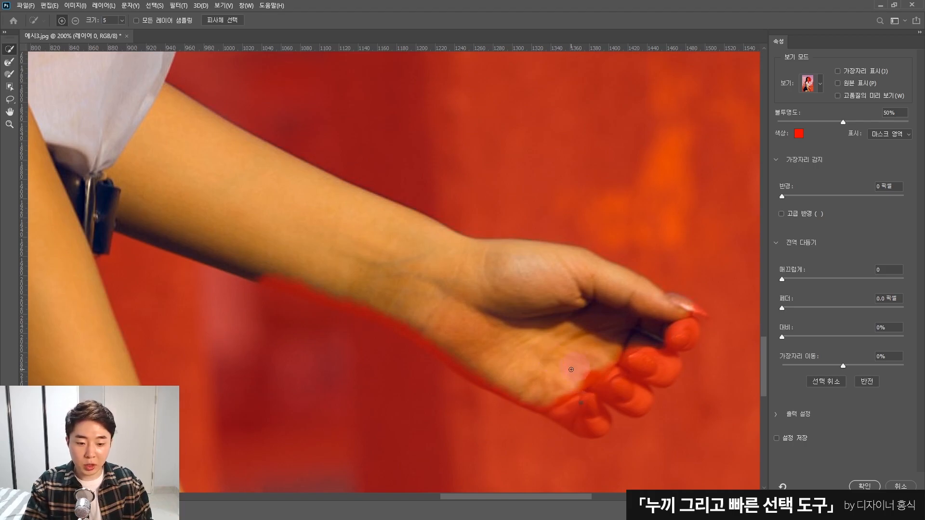
{"action": "mouse_move", "coordinate": [583, 412]}
{"action": "left_mouse_down"}
{"action": "mouse_move", "coordinate": [641, 401]}
{"action": "mouse_move", "coordinate": [653, 369]}
{"action": "mouse_move", "coordinate": [688, 333]}
{"action": "mouse_move", "coordinate": [662, 319]}
{"action": "mouse_move", "coordinate": [667, 328]}
{"action": "mouse_move", "coordinate": [700, 311]}
{"action": "left_mouse_up"}
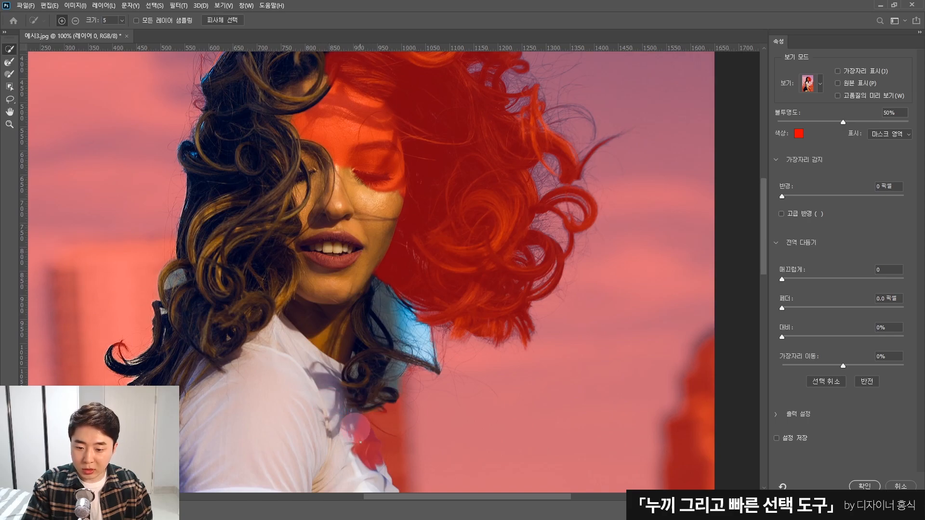
Step: Add the rest of the face, the top hair and the curls to the right of the face to the selection
{"action": "scroll", "coordinate": [380, 410], "scroll_direction": "up", "scroll_amount": 3}
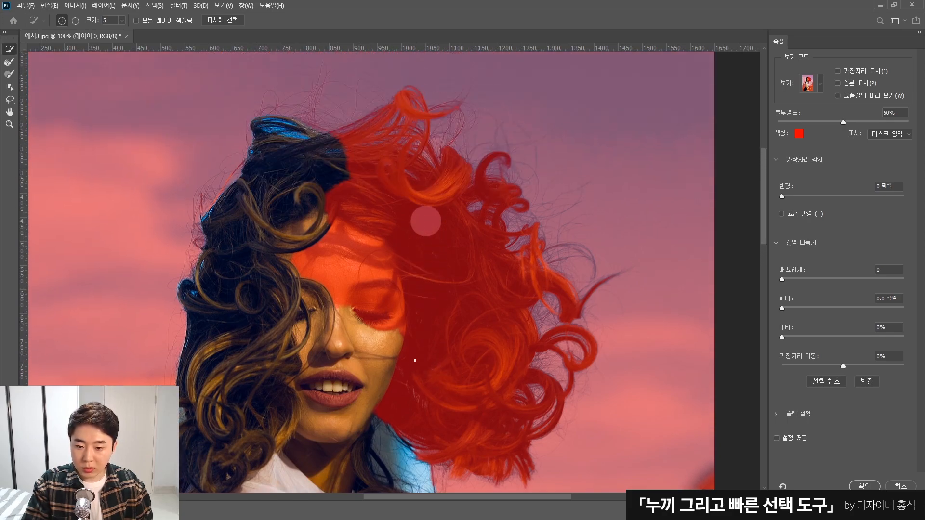
{"action": "left_click_drag", "start_coordinate": [415, 299], "coordinate": [437, 398]}
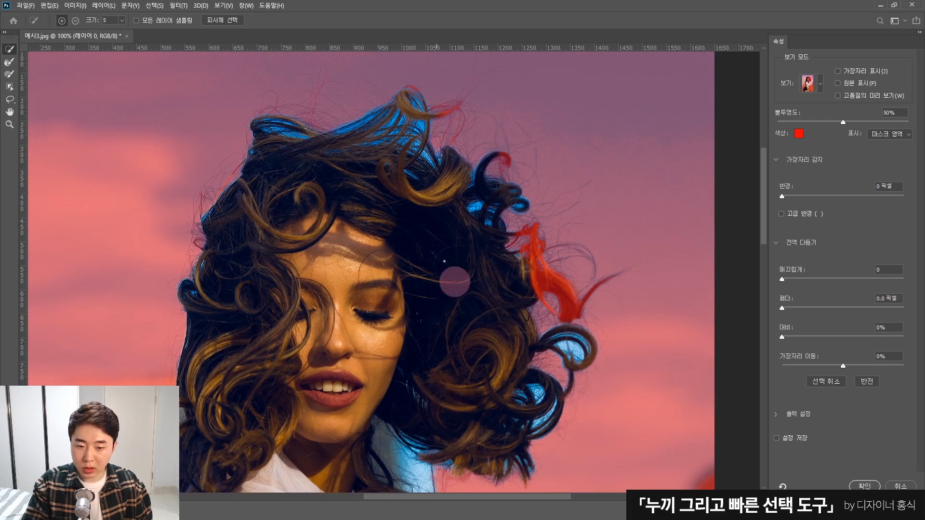
{"action": "scroll", "coordinate": [443, 261], "scroll_direction": "up", "scroll_amount": 1}
{"action": "scroll", "coordinate": [404, 229], "scroll_direction": "down", "scroll_amount": 1}
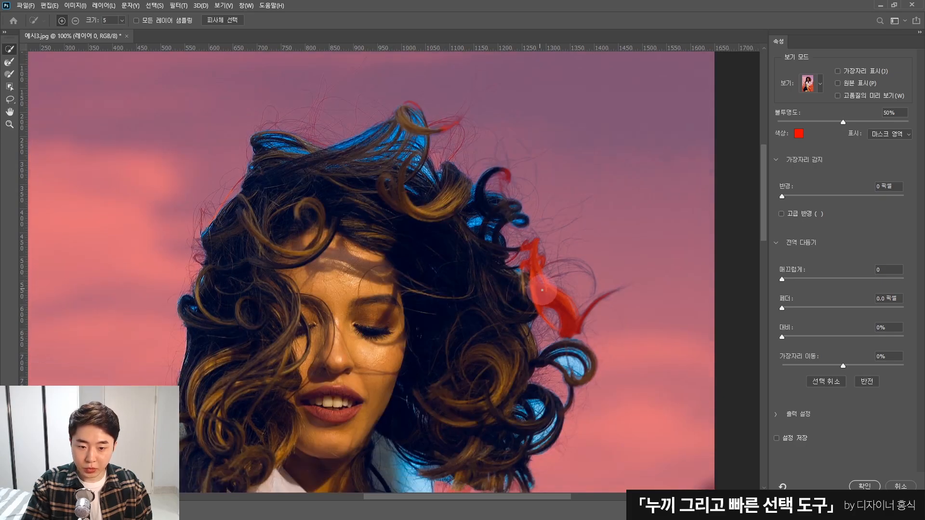
{"action": "left_click_drag", "start_coordinate": [534, 287], "coordinate": [543, 299]}
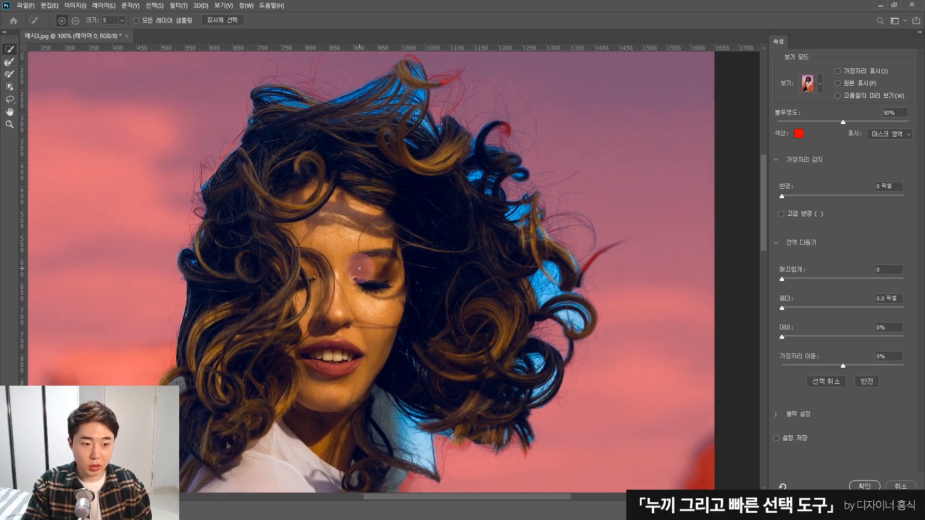
Step: Inspect the hair outline and the gaps between the curls for background included in the selection
{"action": "scroll", "coordinate": [475, 260], "scroll_direction": "down", "scroll_amount": 3}
{"action": "scroll", "coordinate": [475, 259], "scroll_direction": "left", "scroll_amount": 2}
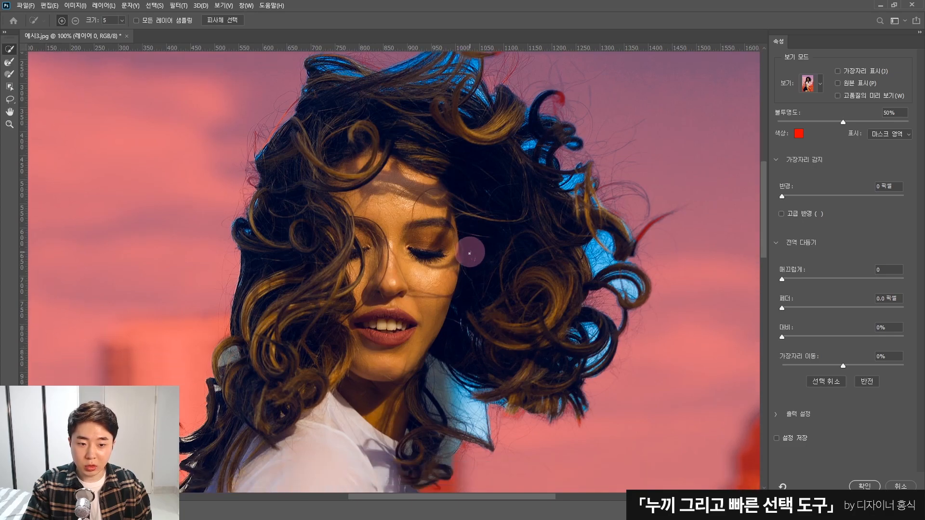
{"action": "scroll", "coordinate": [470, 252], "scroll_direction": "down", "scroll_amount": 5}
{"action": "scroll", "coordinate": [560, 250], "scroll_direction": "left", "scroll_amount": 1}
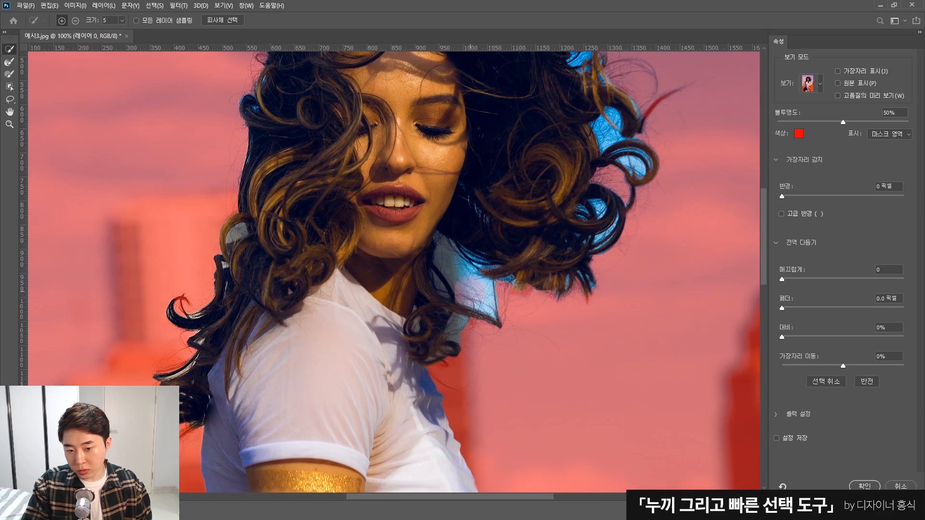
{"action": "scroll", "coordinate": [617, 210], "scroll_direction": "up", "scroll_amount": 3}
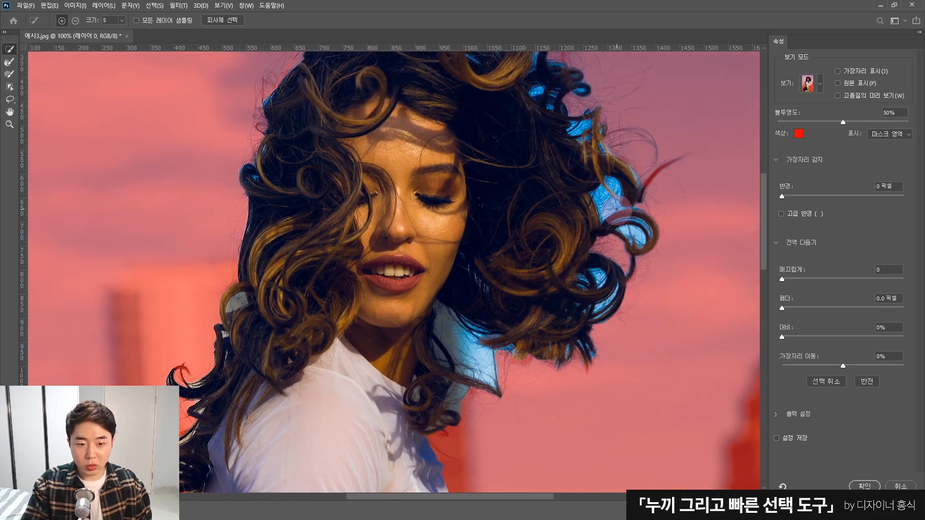
{"action": "scroll", "coordinate": [599, 212], "scroll_direction": "up", "scroll_amount": 4}
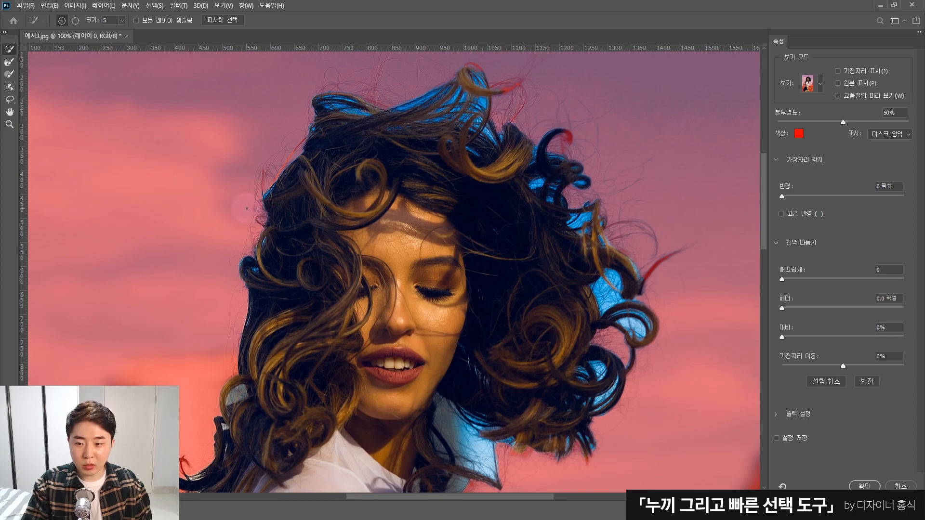
Step: Subtract the background patch between the neck and the hair on the right from the selection, down to the curl beside the collar
{"action": "scroll", "coordinate": [245, 381], "scroll_direction": "down", "scroll_amount": 2}
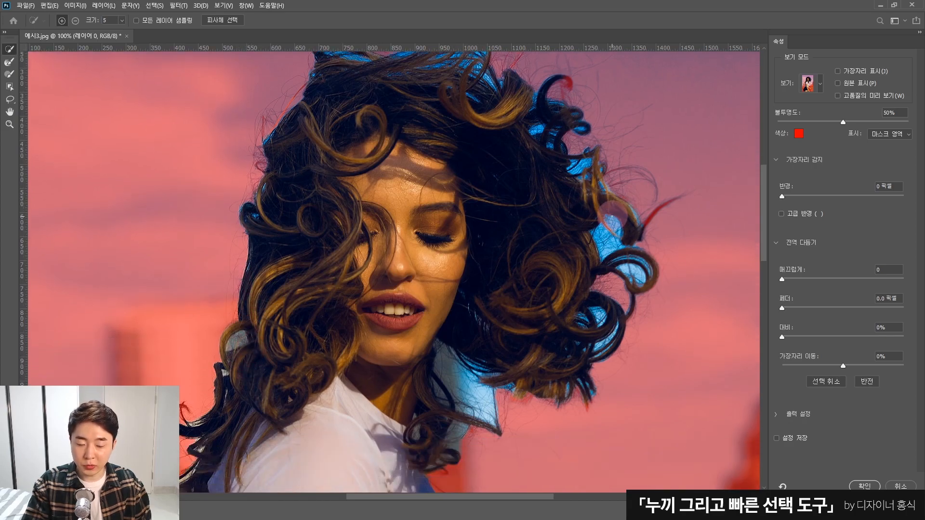
{"action": "scroll", "coordinate": [617, 359], "scroll_direction": "down", "scroll_amount": 2}
{"action": "key", "text": "ctrl+plus"}
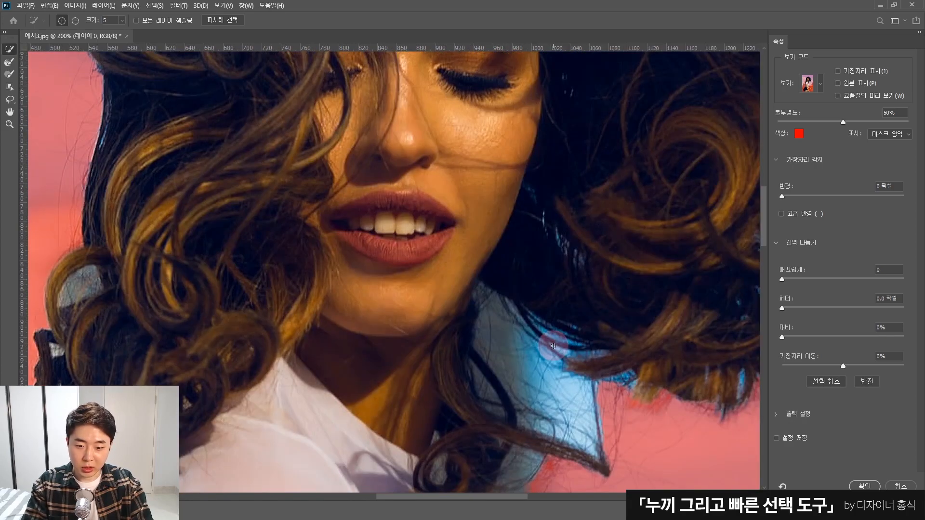
{"action": "scroll", "coordinate": [507, 297], "scroll_direction": "down", "scroll_amount": 3}
{"action": "scroll", "coordinate": [514, 287], "scroll_direction": "right", "scroll_amount": 3}
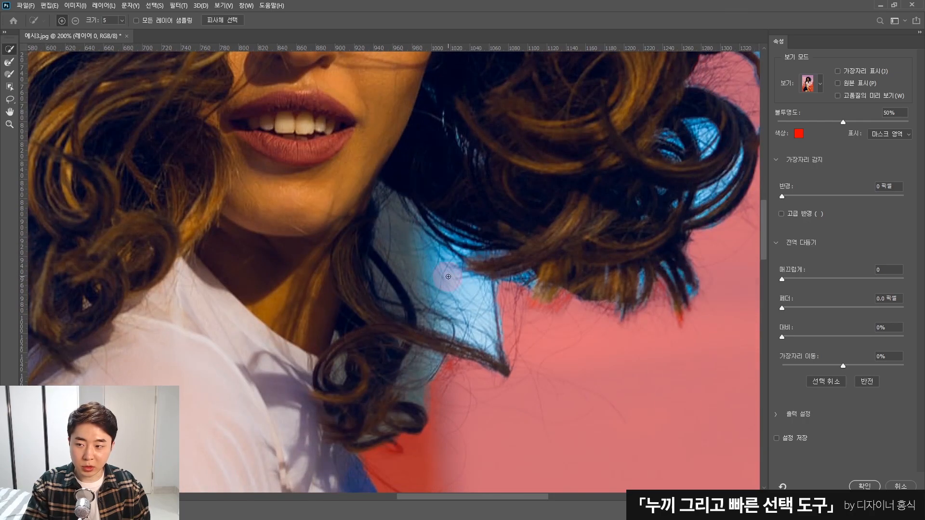
{"action": "key", "text": "alt"}
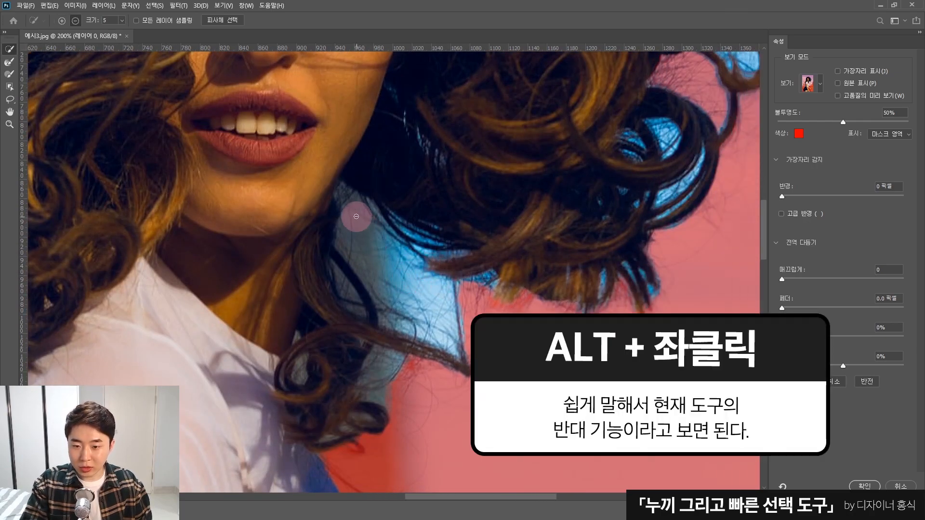
{"action": "left_click", "coordinate": [353, 209], "text": "alt"}
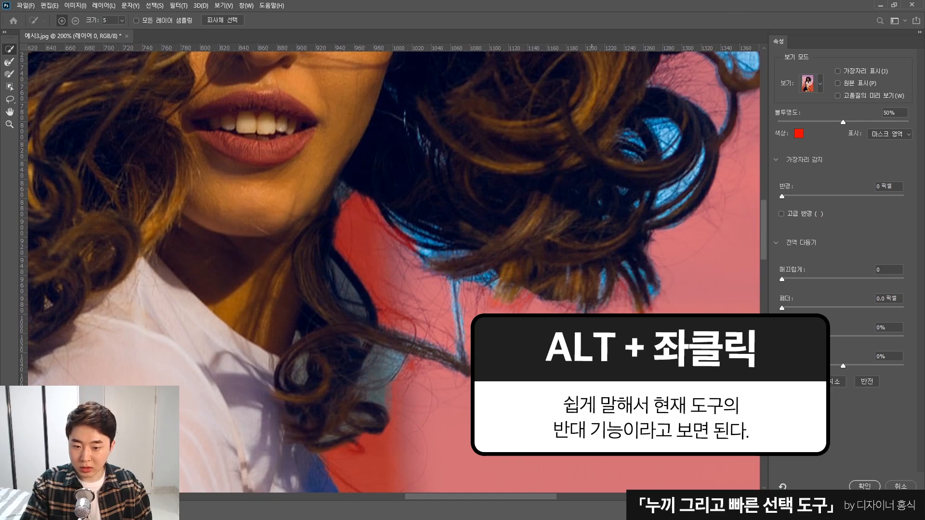
{"action": "left_click_drag", "start_coordinate": [379, 359], "coordinate": [378, 388], "text": "alt"}
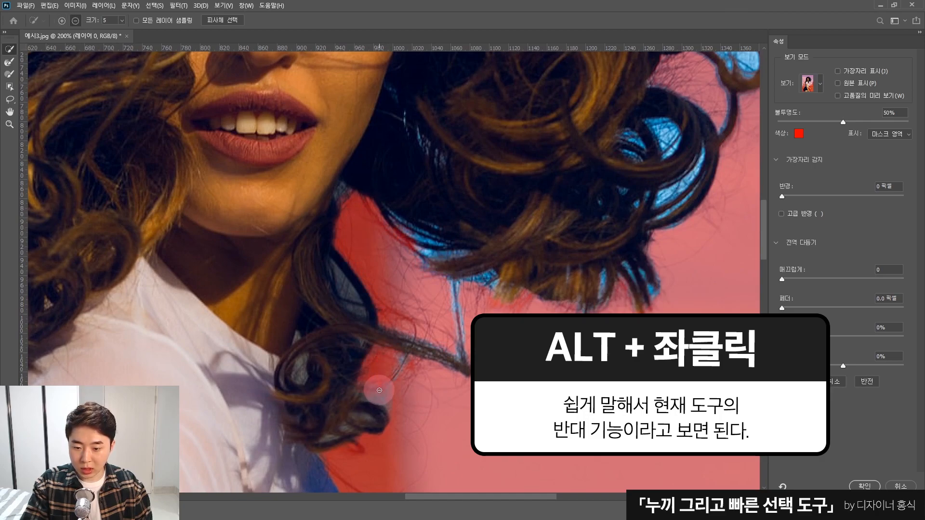
Step: Subtract the sky gaps inside the looping curls to the right of the face from the selection
{"action": "scroll", "coordinate": [547, 373], "scroll_direction": "up", "scroll_amount": 2}
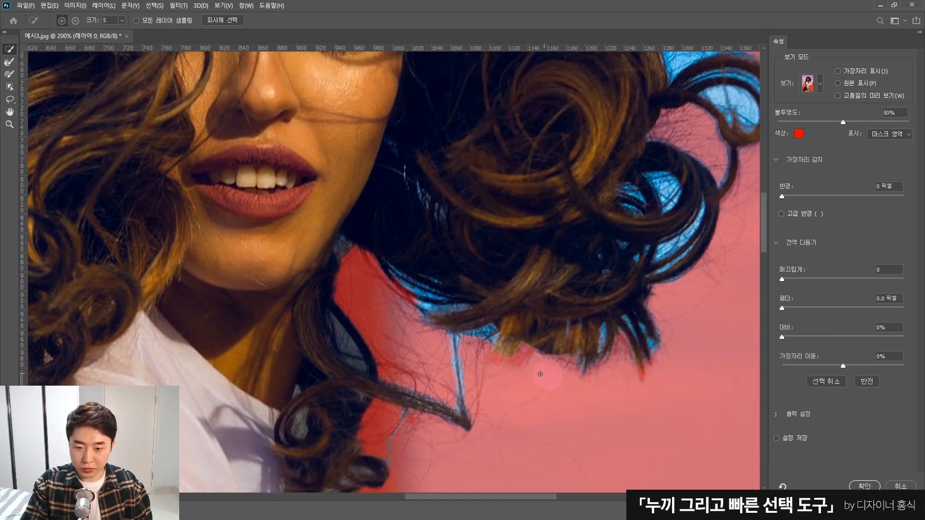
{"action": "scroll", "coordinate": [547, 373], "scroll_direction": "up", "scroll_amount": 1}
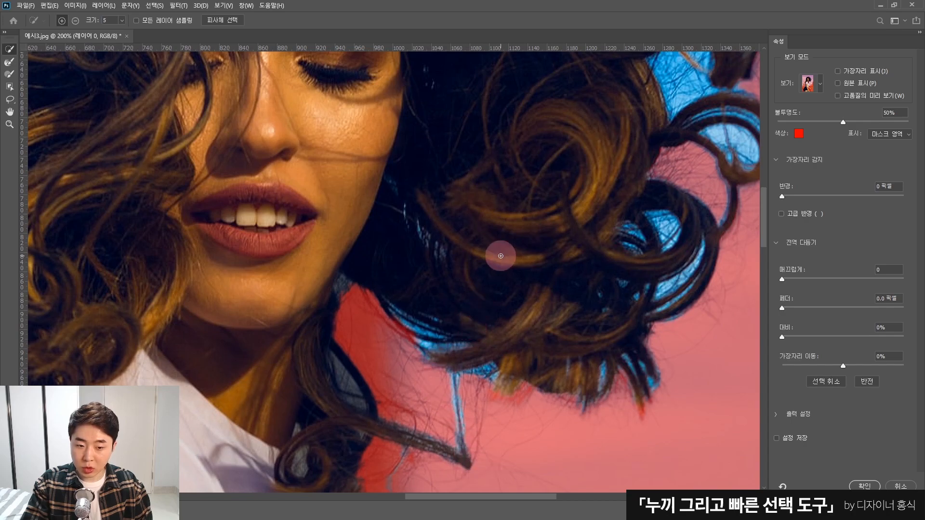
{"action": "scroll", "coordinate": [578, 281], "scroll_direction": "down", "scroll_amount": 3}
{"action": "scroll", "coordinate": [622, 257], "scroll_direction": "right", "scroll_amount": 4}
{"action": "scroll", "coordinate": [596, 252], "scroll_direction": "down", "scroll_amount": 2}
{"action": "scroll", "coordinate": [597, 254], "scroll_direction": "up", "scroll_amount": 12}
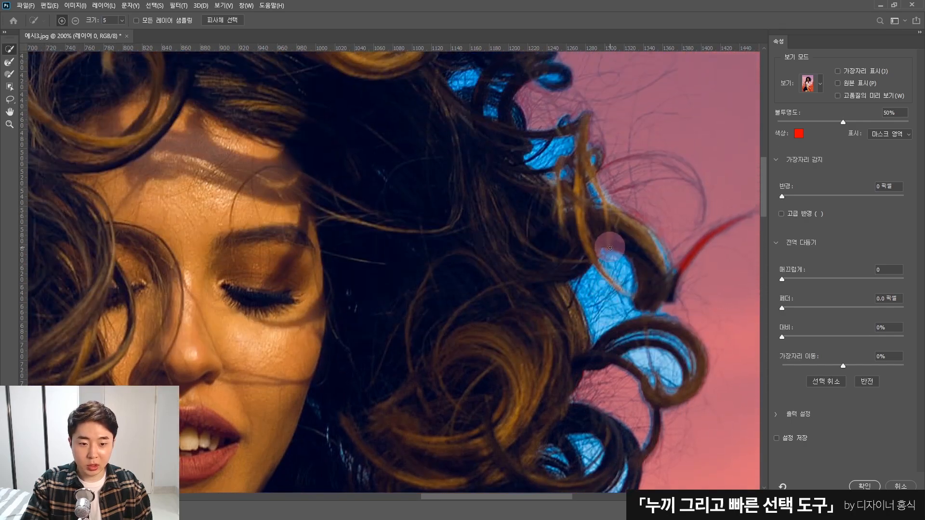
{"action": "left_click_drag", "start_coordinate": [599, 304], "coordinate": [603, 316]}
{"action": "left_click_drag", "start_coordinate": [619, 276], "coordinate": [624, 282]}
{"action": "scroll", "coordinate": [623, 282], "scroll_direction": "down", "scroll_amount": 2}
{"action": "left_click_drag", "start_coordinate": [669, 335], "coordinate": [638, 327]}
{"action": "scroll", "coordinate": [645, 367], "scroll_direction": "down", "scroll_amount": 2}
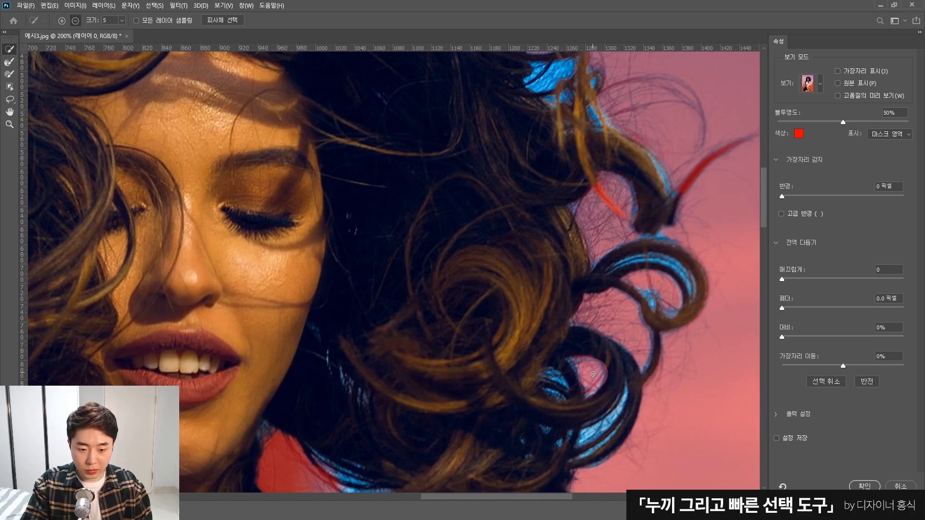
{"action": "left_click_drag", "start_coordinate": [592, 374], "coordinate": [601, 423]}
Step: Subtract the background showing through the curls left of the shoulder and inside the ringlet by the collar
{"action": "scroll", "coordinate": [597, 423], "scroll_direction": "up", "scroll_amount": 8}
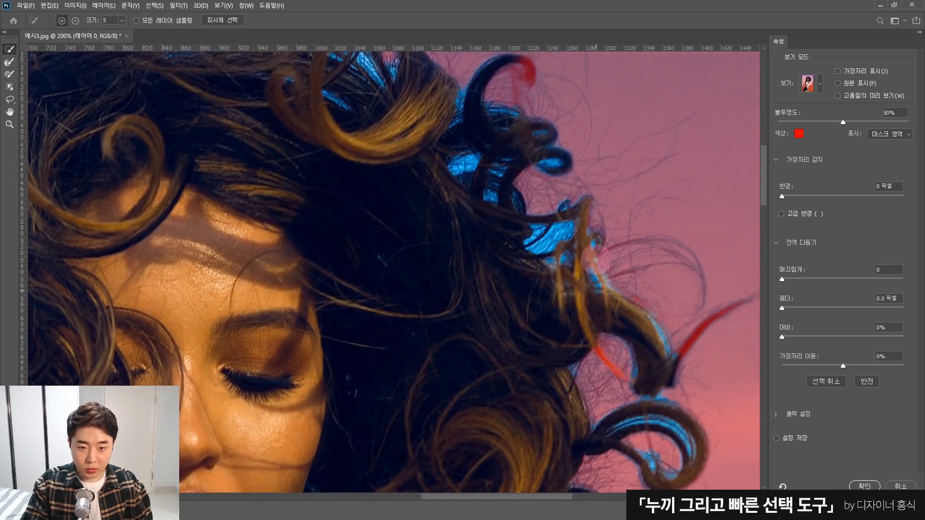
{"action": "scroll", "coordinate": [462, 289], "scroll_direction": "up", "scroll_amount": 3}
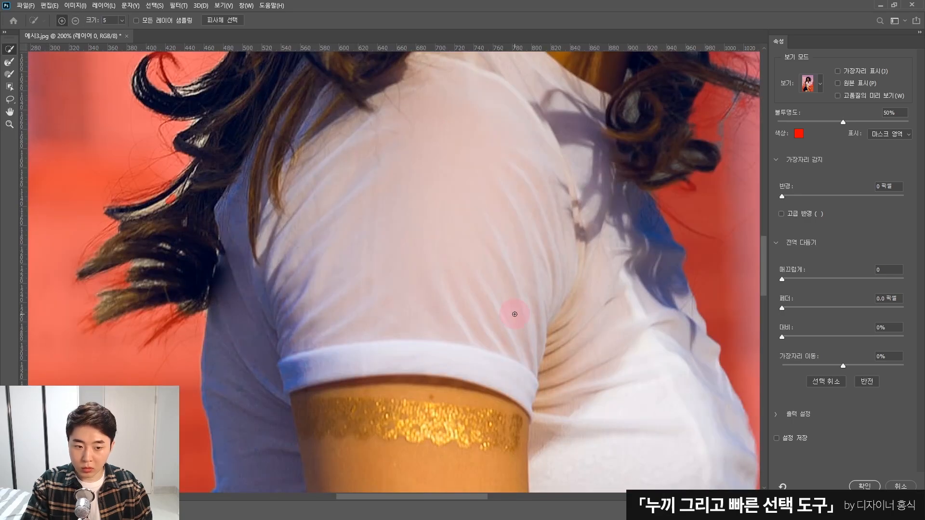
{"action": "scroll", "coordinate": [512, 310], "scroll_direction": "up", "scroll_amount": 5}
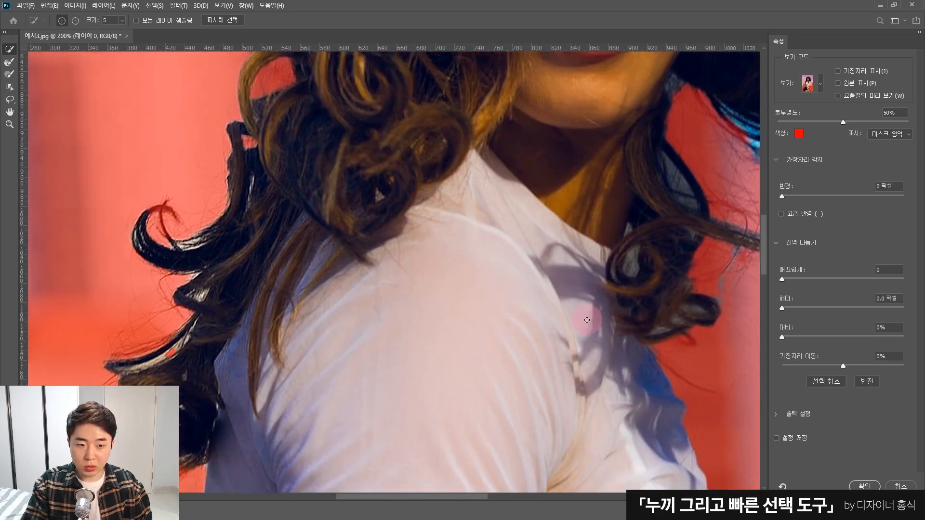
{"action": "scroll", "coordinate": [668, 230], "scroll_direction": "right", "scroll_amount": 3}
{"action": "key", "text": "alt"}
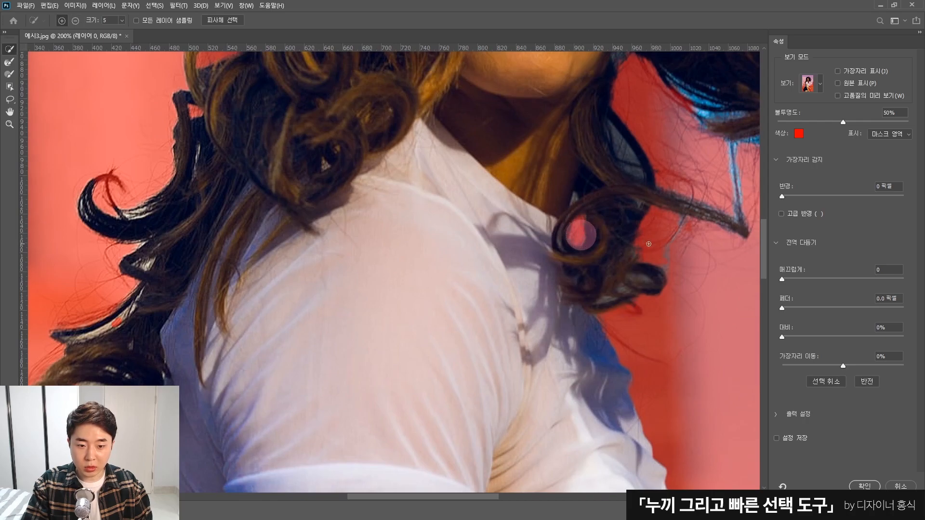
{"action": "scroll", "coordinate": [630, 244], "scroll_direction": "up", "scroll_amount": 3}
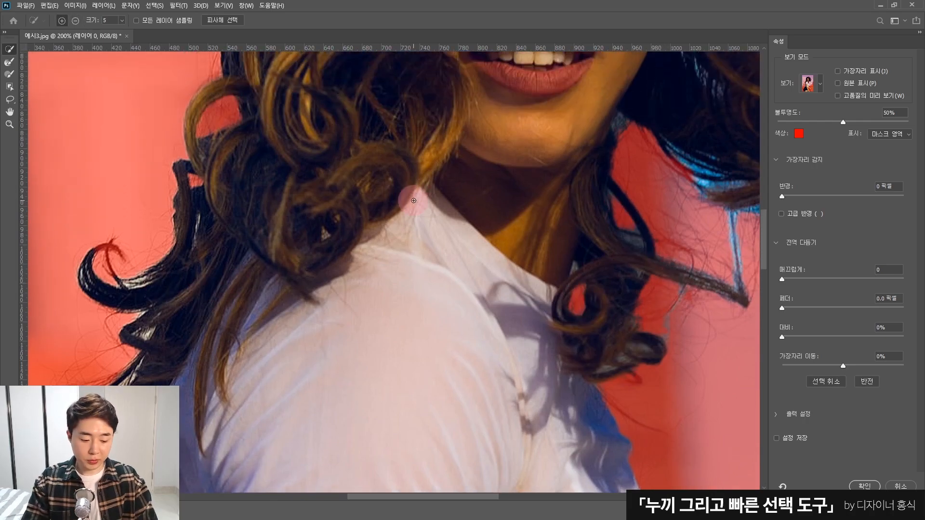
Step: Brush the left hair outline with the Refine Edge Brush, from beside the face down to the flipped curl at the back
{"action": "key", "text": "ctrl+minus"}
{"action": "scroll", "coordinate": [414, 212], "scroll_direction": "up", "scroll_amount": 6}
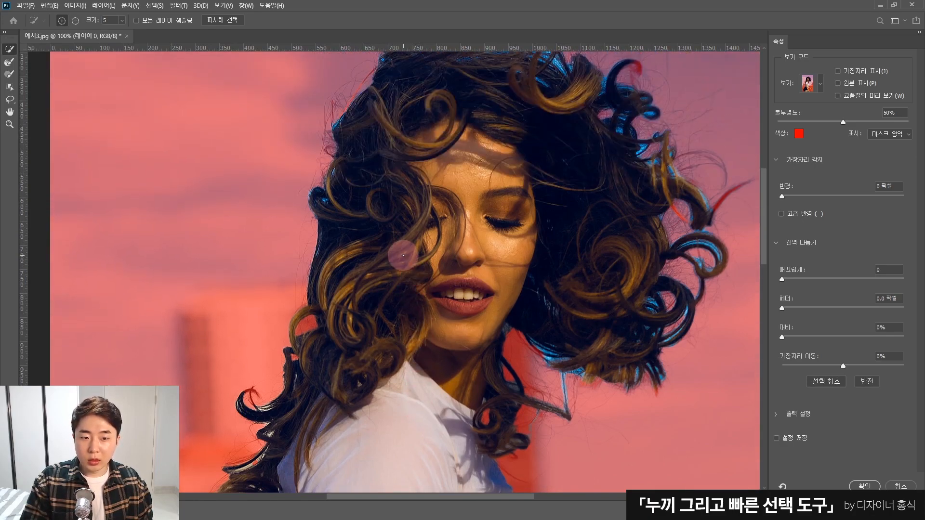
{"action": "scroll", "coordinate": [403, 257], "scroll_direction": "right", "scroll_amount": 3}
{"action": "scroll", "coordinate": [407, 261], "scroll_direction": "down", "scroll_amount": 1}
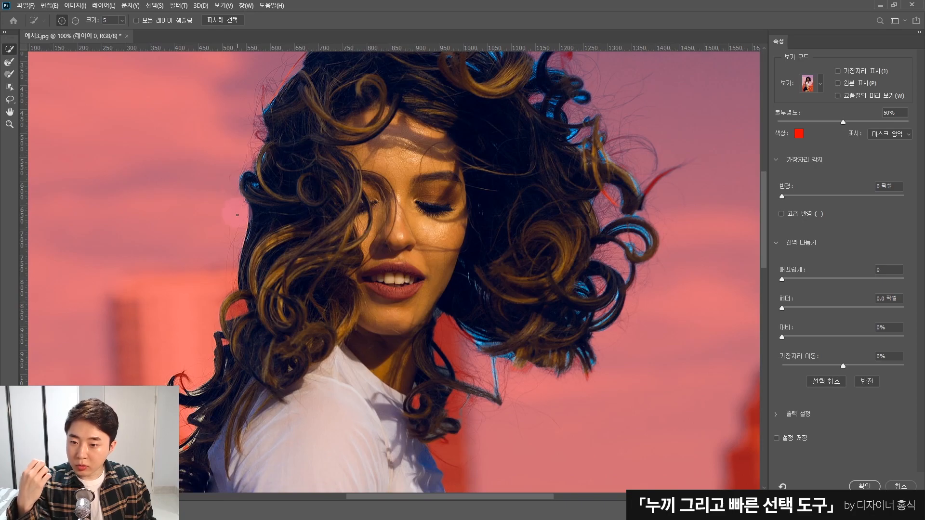
{"action": "scroll", "coordinate": [234, 279], "scroll_direction": "down", "scroll_amount": 2}
{"action": "scroll", "coordinate": [180, 343], "scroll_direction": "down", "scroll_amount": 1}
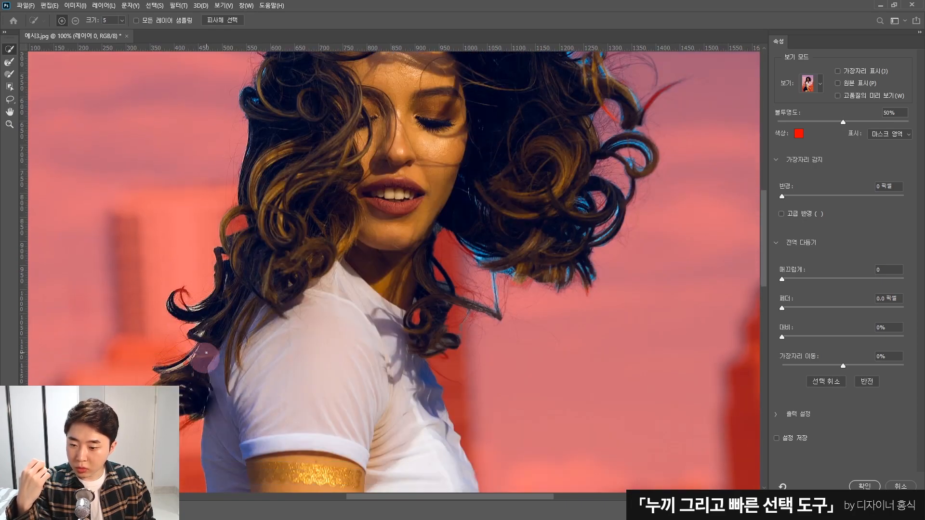
{"action": "scroll", "coordinate": [212, 284], "scroll_direction": "up", "scroll_amount": 1}
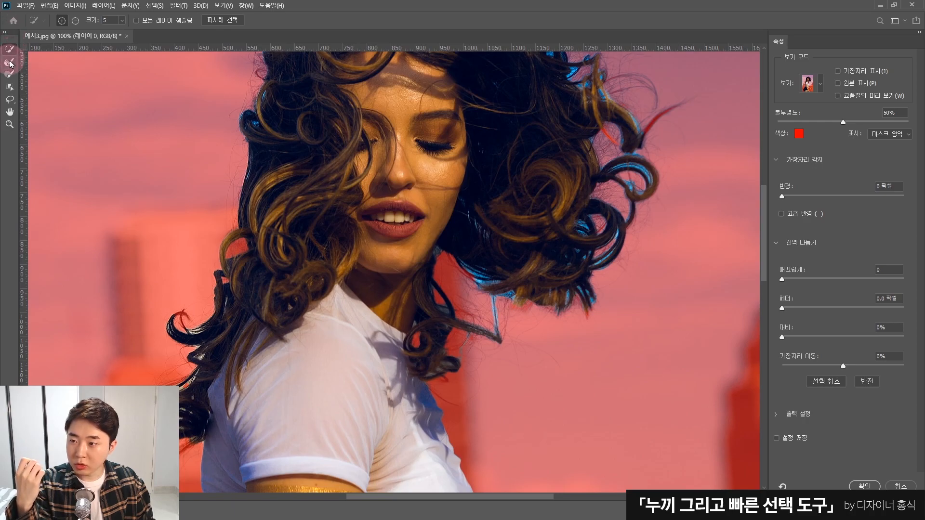
{"action": "left_click", "coordinate": [10, 63]}
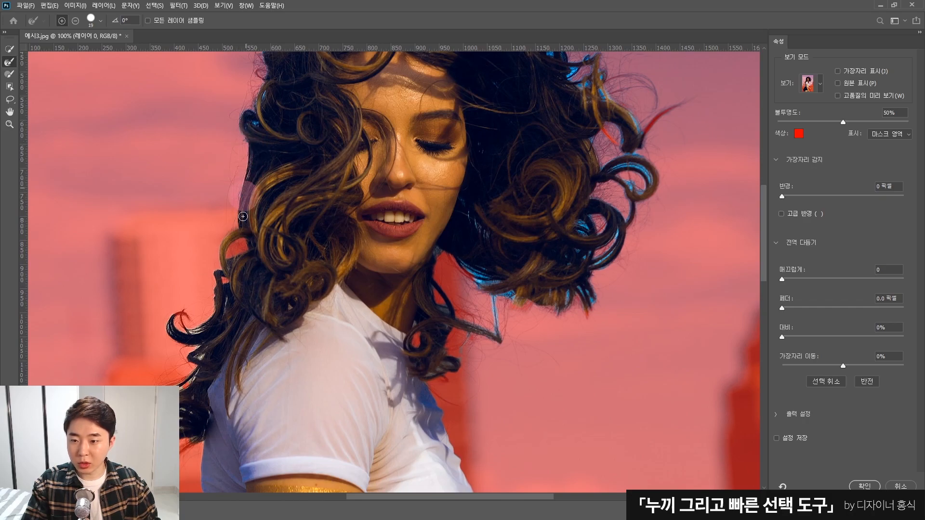
{"action": "scroll", "coordinate": [231, 222], "scroll_direction": "left", "scroll_amount": 3}
{"action": "mouse_move", "coordinate": [362, 127]}
{"action": "left_mouse_down"}
{"action": "mouse_move", "coordinate": [338, 151]}
{"action": "mouse_move", "coordinate": [340, 108]}
{"action": "mouse_move", "coordinate": [362, 300]}
{"action": "mouse_move", "coordinate": [333, 247]}
{"action": "mouse_move", "coordinate": [343, 218]}
{"action": "mouse_move", "coordinate": [329, 284]}
{"action": "left_mouse_up"}
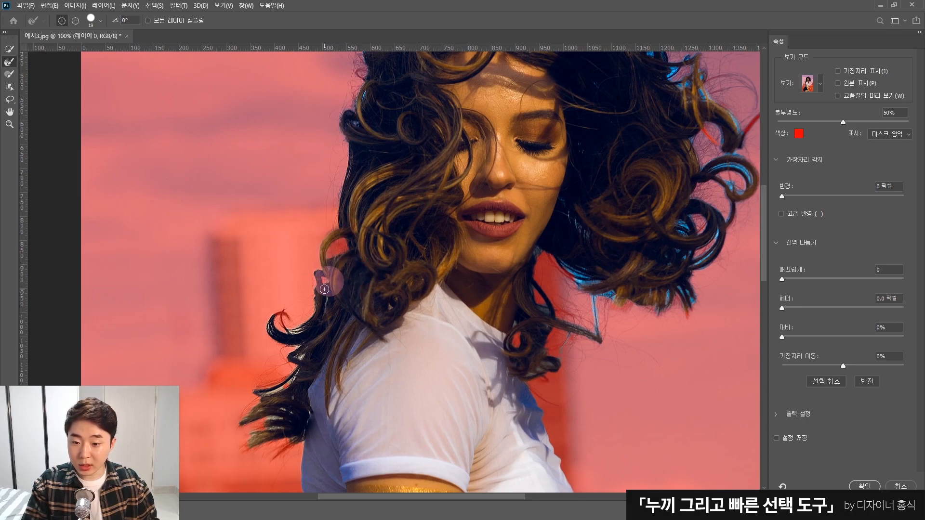
{"action": "left_click_drag", "start_coordinate": [311, 324], "coordinate": [299, 332]}
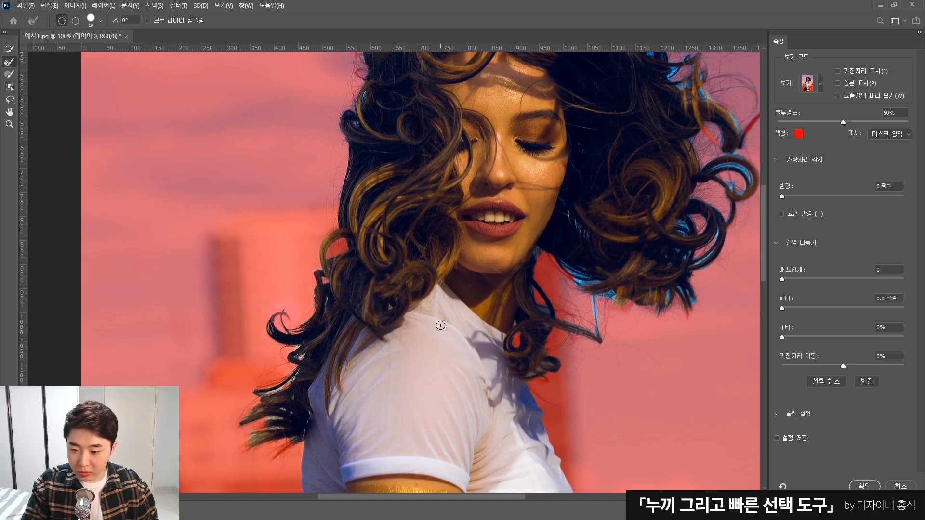
Step: Refine the edge of the lowest hair tips behind the shoulder and the thin stray wisp at the far right
{"action": "scroll", "coordinate": [482, 326], "scroll_direction": "down", "scroll_amount": 1}
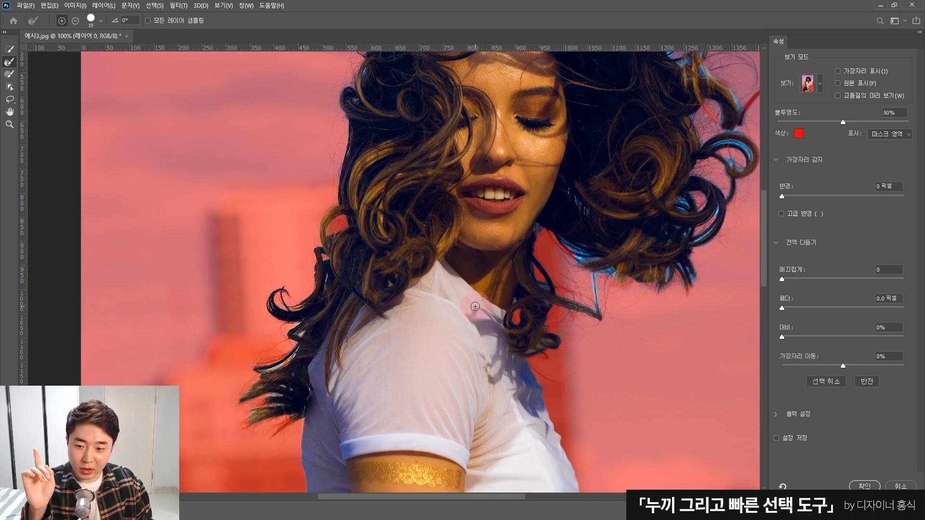
{"action": "scroll", "coordinate": [475, 307], "scroll_direction": "down", "scroll_amount": 1}
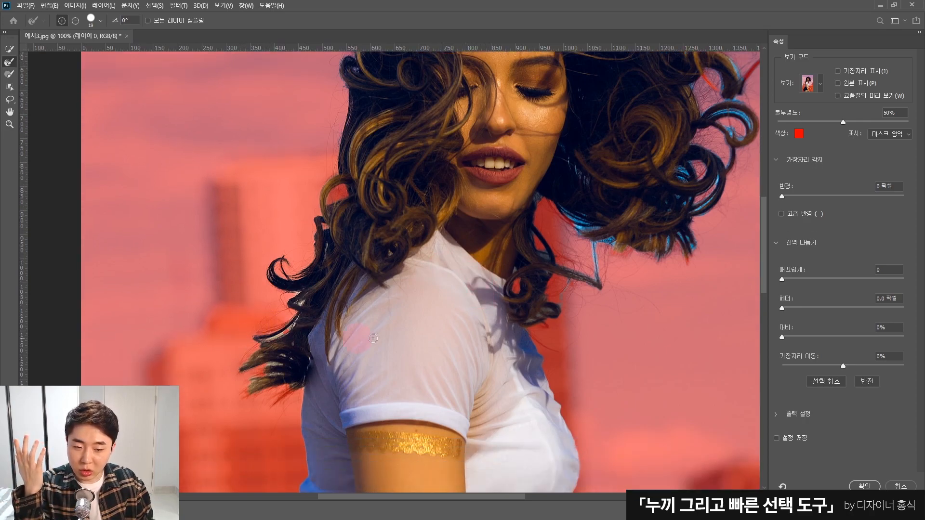
{"action": "scroll", "coordinate": [703, 337], "scroll_direction": "up", "scroll_amount": 6}
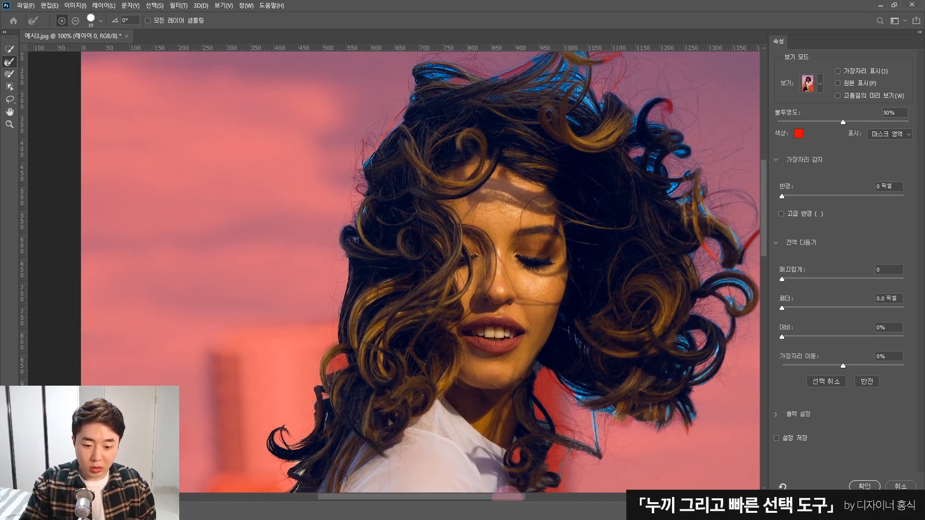
{"action": "scroll", "coordinate": [508, 495], "scroll_direction": "right", "scroll_amount": 6}
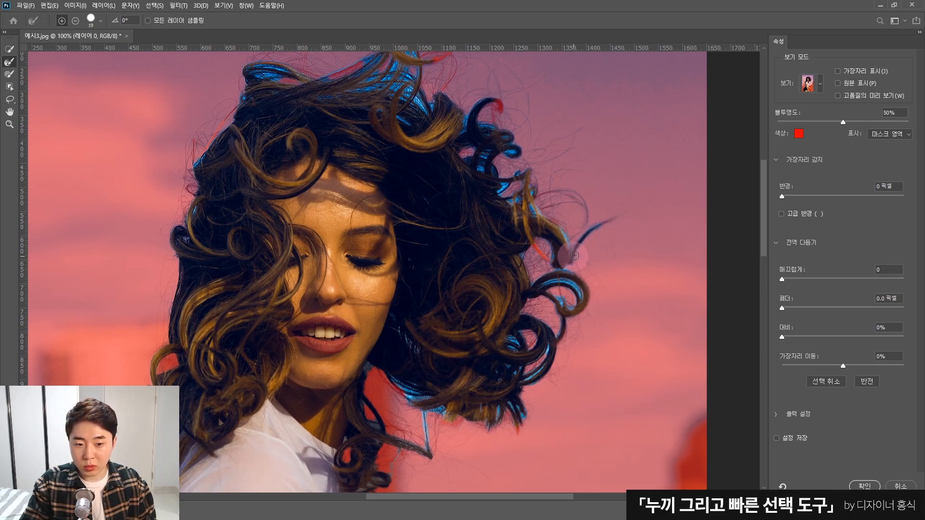
{"action": "scroll", "coordinate": [573, 257], "scroll_direction": "up", "scroll_amount": 2}
{"action": "scroll", "coordinate": [660, 262], "scroll_direction": "up", "scroll_amount": 1}
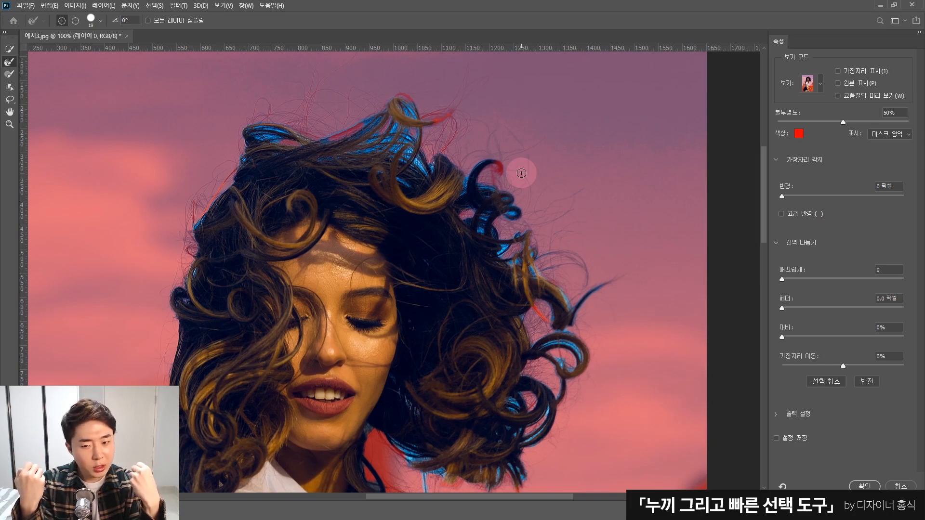
Step: Set the Refine Edge Brush size to 17 pixels and brush over the upper-right curls down to the golden strands
{"action": "left_click", "coordinate": [100, 21]}
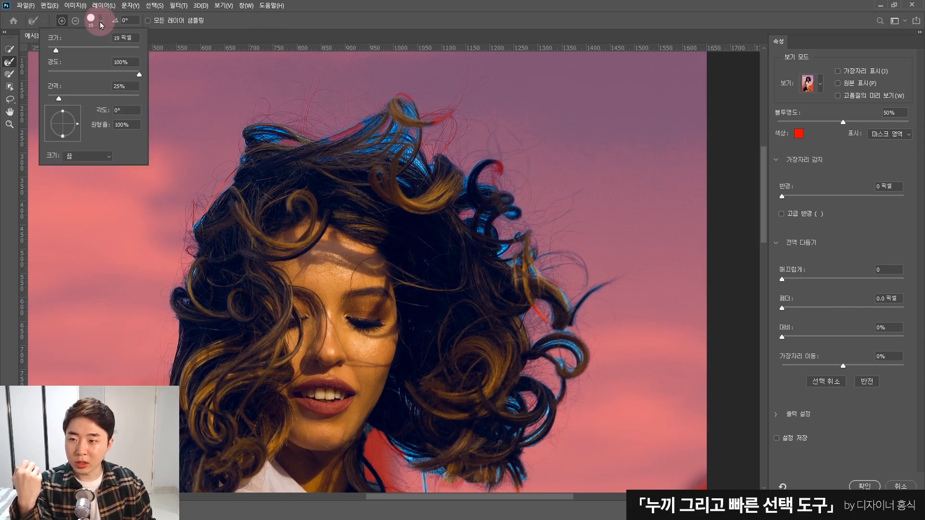
{"action": "left_click", "coordinate": [127, 42]}
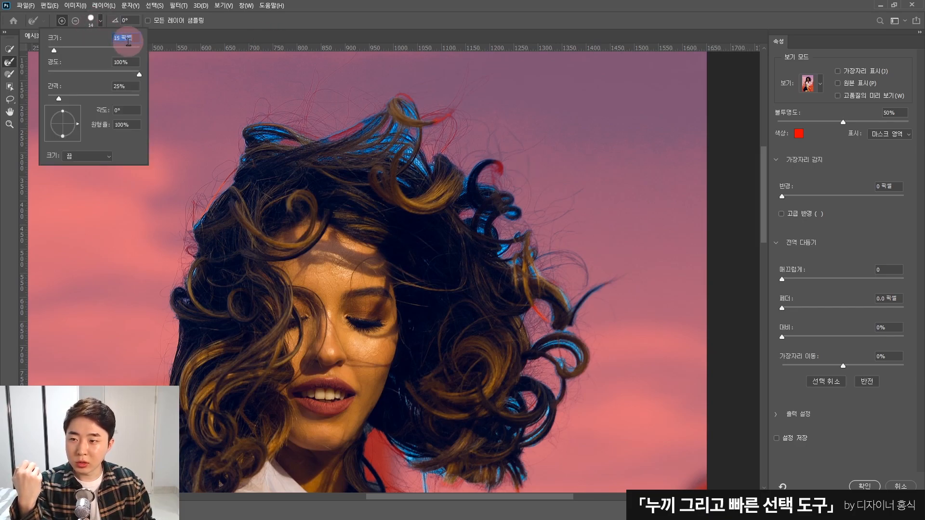
{"action": "left_click", "coordinate": [272, 22]}
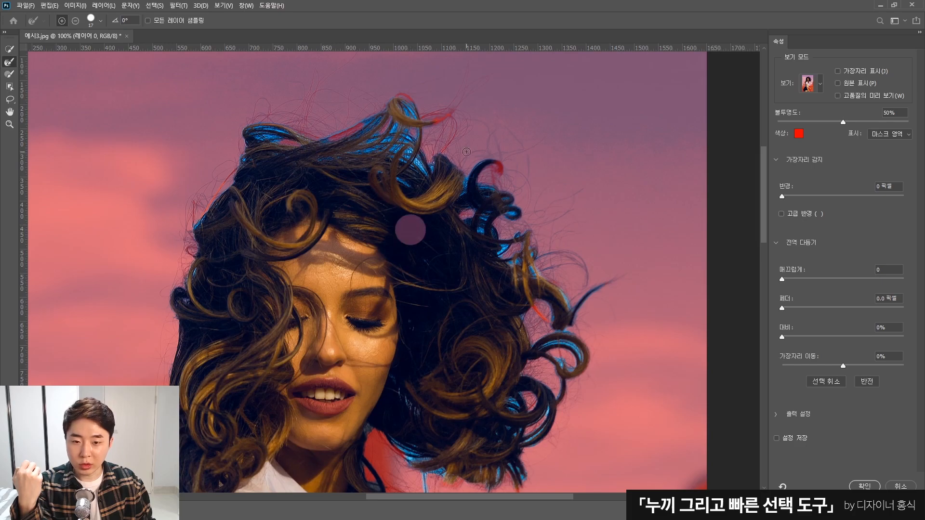
{"action": "left_click", "coordinate": [499, 172]}
{"action": "mouse_move", "coordinate": [494, 162]}
{"action": "left_mouse_down"}
{"action": "mouse_move", "coordinate": [497, 190]}
{"action": "mouse_move", "coordinate": [489, 167]}
{"action": "mouse_move", "coordinate": [481, 191]}
{"action": "mouse_move", "coordinate": [468, 175]}
{"action": "mouse_move", "coordinate": [461, 195]}
{"action": "mouse_move", "coordinate": [483, 162]}
{"action": "left_mouse_up"}
{"action": "mouse_move", "coordinate": [483, 221]}
{"action": "left_mouse_down"}
{"action": "mouse_move", "coordinate": [471, 203]}
{"action": "mouse_move", "coordinate": [486, 221]}
{"action": "mouse_move", "coordinate": [474, 232]}
{"action": "mouse_move", "coordinate": [485, 216]}
{"action": "mouse_move", "coordinate": [487, 237]}
{"action": "mouse_move", "coordinate": [495, 235]}
{"action": "mouse_move", "coordinate": [489, 208]}
{"action": "mouse_move", "coordinate": [490, 218]}
{"action": "mouse_move", "coordinate": [488, 211]}
{"action": "mouse_move", "coordinate": [517, 211]}
{"action": "mouse_move", "coordinate": [511, 219]}
{"action": "mouse_move", "coordinate": [509, 198]}
{"action": "mouse_move", "coordinate": [484, 193]}
{"action": "mouse_move", "coordinate": [482, 231]}
{"action": "mouse_move", "coordinate": [506, 209]}
{"action": "mouse_move", "coordinate": [510, 216]}
{"action": "mouse_move", "coordinate": [497, 223]}
{"action": "mouse_move", "coordinate": [513, 212]}
{"action": "mouse_move", "coordinate": [506, 224]}
{"action": "mouse_move", "coordinate": [515, 206]}
{"action": "mouse_move", "coordinate": [501, 209]}
{"action": "mouse_move", "coordinate": [521, 202]}
{"action": "mouse_move", "coordinate": [500, 229]}
{"action": "mouse_move", "coordinate": [511, 233]}
{"action": "mouse_move", "coordinate": [527, 205]}
{"action": "mouse_move", "coordinate": [531, 243]}
{"action": "mouse_move", "coordinate": [536, 236]}
{"action": "mouse_move", "coordinate": [568, 281]}
{"action": "mouse_move", "coordinate": [597, 279]}
{"action": "mouse_move", "coordinate": [602, 247]}
{"action": "mouse_move", "coordinate": [571, 273]}
{"action": "mouse_move", "coordinate": [572, 297]}
{"action": "mouse_move", "coordinate": [550, 284]}
{"action": "mouse_move", "coordinate": [559, 300]}
{"action": "mouse_move", "coordinate": [574, 289]}
{"action": "mouse_move", "coordinate": [530, 273]}
{"action": "mouse_move", "coordinate": [522, 291]}
{"action": "mouse_move", "coordinate": [537, 310]}
{"action": "mouse_move", "coordinate": [532, 322]}
{"action": "mouse_move", "coordinate": [571, 307]}
{"action": "mouse_move", "coordinate": [561, 312]}
{"action": "mouse_move", "coordinate": [584, 338]}
{"action": "mouse_move", "coordinate": [576, 320]}
{"action": "mouse_move", "coordinate": [558, 328]}
{"action": "left_mouse_up"}
Step: Refine the edges and inner gaps of the round looping curls at the lower right of the hair
{"action": "scroll", "coordinate": [483, 232], "scroll_direction": "down", "scroll_amount": 1}
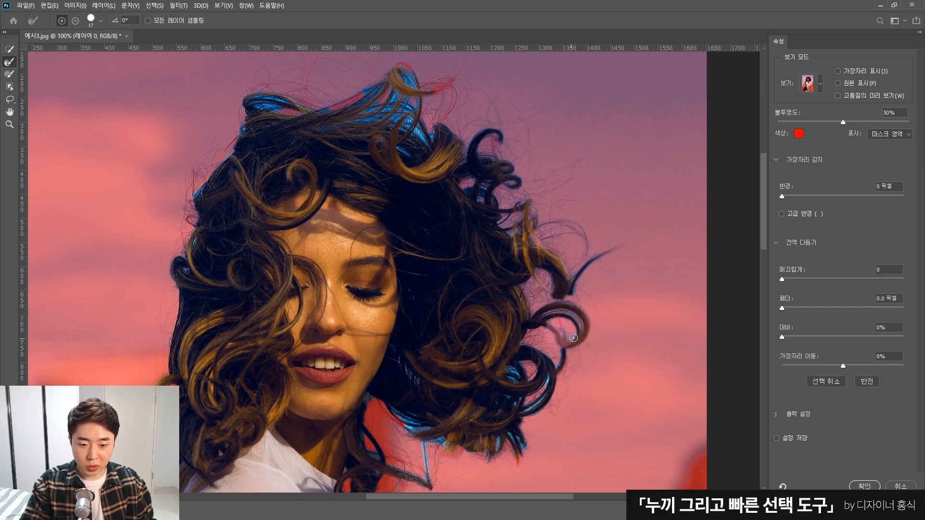
{"action": "scroll", "coordinate": [537, 292], "scroll_direction": "down", "scroll_amount": 2}
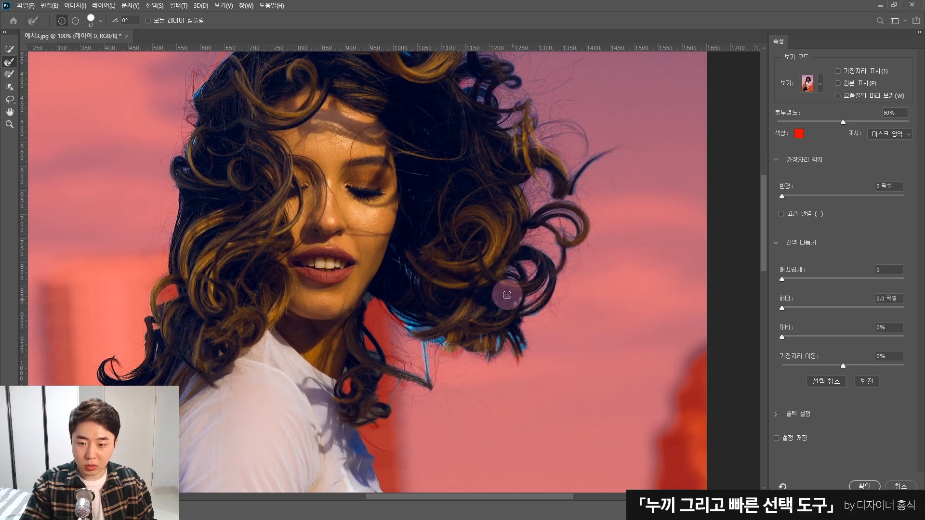
{"action": "scroll", "coordinate": [525, 341], "scroll_direction": "down", "scroll_amount": 2}
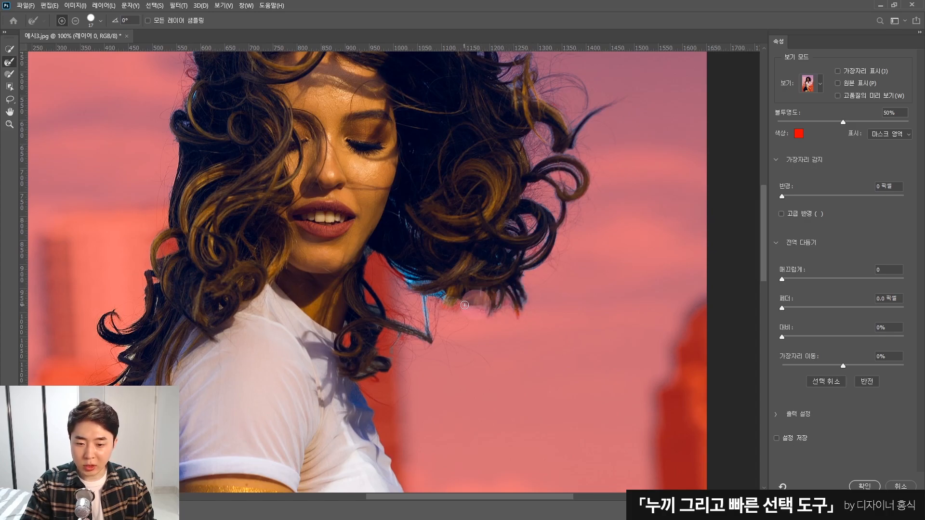
Step: Refine the underside of the right-hand hair, the thin strand hanging from it and the curls beside the neck
{"action": "scroll", "coordinate": [461, 302], "scroll_direction": "left", "scroll_amount": 2}
{"action": "left_click_drag", "start_coordinate": [461, 303], "coordinate": [492, 326]}
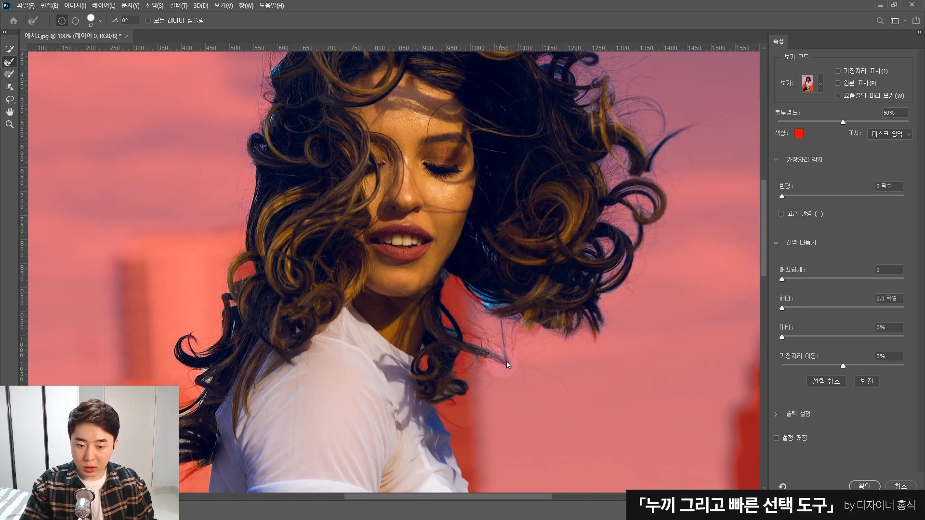
{"action": "mouse_move", "coordinate": [482, 342]}
{"action": "left_mouse_down"}
{"action": "mouse_move", "coordinate": [501, 359]}
{"action": "mouse_move", "coordinate": [467, 347]}
{"action": "mouse_move", "coordinate": [450, 378]}
{"action": "left_mouse_up"}
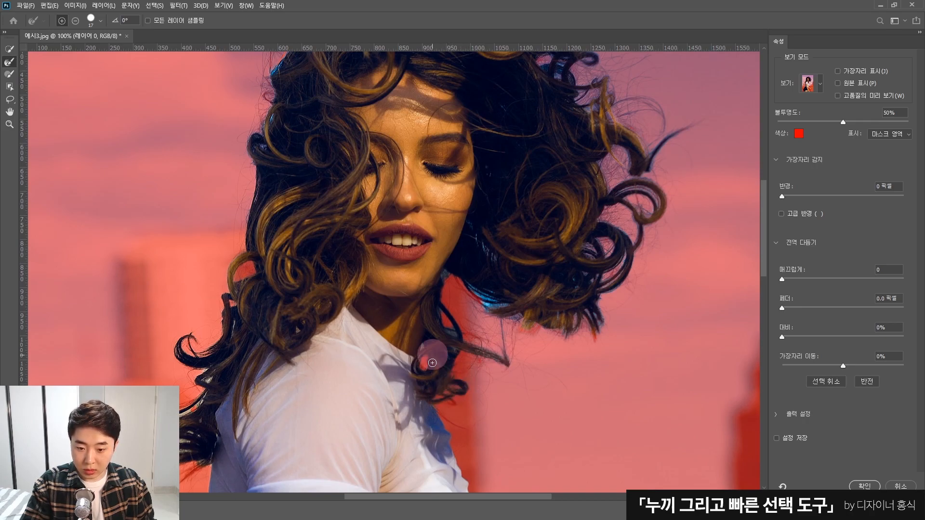
Step: Refine the underside of the right-hand hair beside the neck and the lowest curl tips on that side
{"action": "scroll", "coordinate": [424, 345], "scroll_direction": "up", "scroll_amount": 1}
{"action": "mouse_move", "coordinate": [471, 322]}
{"action": "left_mouse_down"}
{"action": "mouse_move", "coordinate": [494, 328]}
{"action": "mouse_move", "coordinate": [482, 336]}
{"action": "mouse_move", "coordinate": [511, 334]}
{"action": "mouse_move", "coordinate": [487, 340]}
{"action": "mouse_move", "coordinate": [501, 344]}
{"action": "mouse_move", "coordinate": [492, 318]}
{"action": "left_mouse_up"}
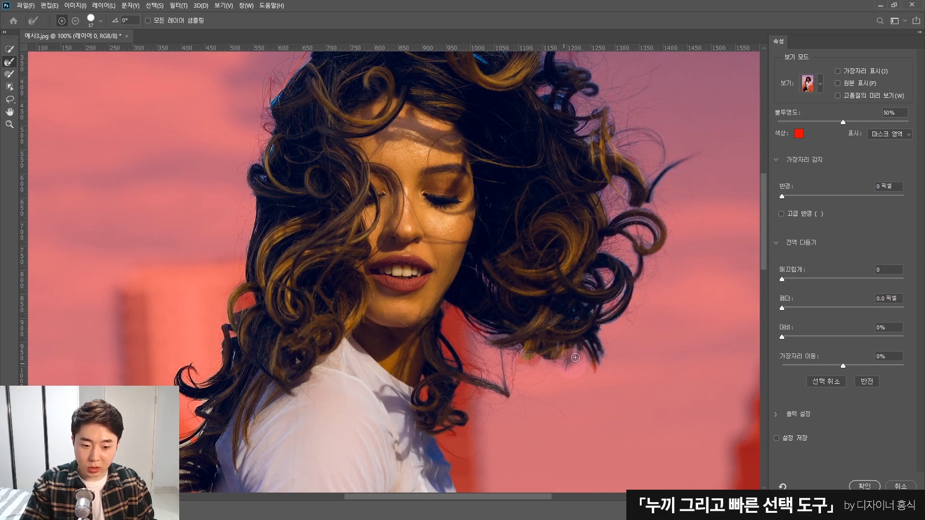
{"action": "left_click_drag", "start_coordinate": [593, 359], "coordinate": [587, 314]}
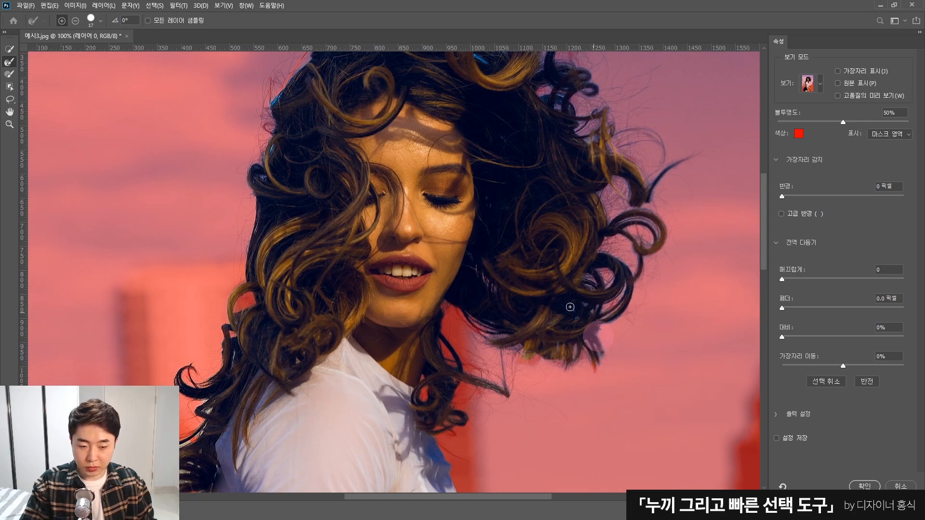
Step: Refine the upper-right curls, the far-right wisp, and the hair edge across the crown down to the left side
{"action": "scroll", "coordinate": [553, 233], "scroll_direction": "up", "scroll_amount": 5}
{"action": "mouse_move", "coordinate": [505, 187]}
{"action": "left_mouse_down"}
{"action": "mouse_move", "coordinate": [473, 204]}
{"action": "mouse_move", "coordinate": [492, 186]}
{"action": "mouse_move", "coordinate": [486, 174]}
{"action": "mouse_move", "coordinate": [478, 181]}
{"action": "mouse_move", "coordinate": [490, 173]}
{"action": "mouse_move", "coordinate": [482, 167]}
{"action": "mouse_move", "coordinate": [468, 175]}
{"action": "mouse_move", "coordinate": [484, 156]}
{"action": "mouse_move", "coordinate": [489, 167]}
{"action": "mouse_move", "coordinate": [492, 153]}
{"action": "mouse_move", "coordinate": [476, 118]}
{"action": "mouse_move", "coordinate": [515, 157]}
{"action": "mouse_move", "coordinate": [508, 145]}
{"action": "mouse_move", "coordinate": [530, 136]}
{"action": "mouse_move", "coordinate": [505, 136]}
{"action": "mouse_move", "coordinate": [531, 147]}
{"action": "mouse_move", "coordinate": [519, 182]}
{"action": "mouse_move", "coordinate": [514, 170]}
{"action": "mouse_move", "coordinate": [508, 183]}
{"action": "mouse_move", "coordinate": [572, 200]}
{"action": "left_mouse_up"}
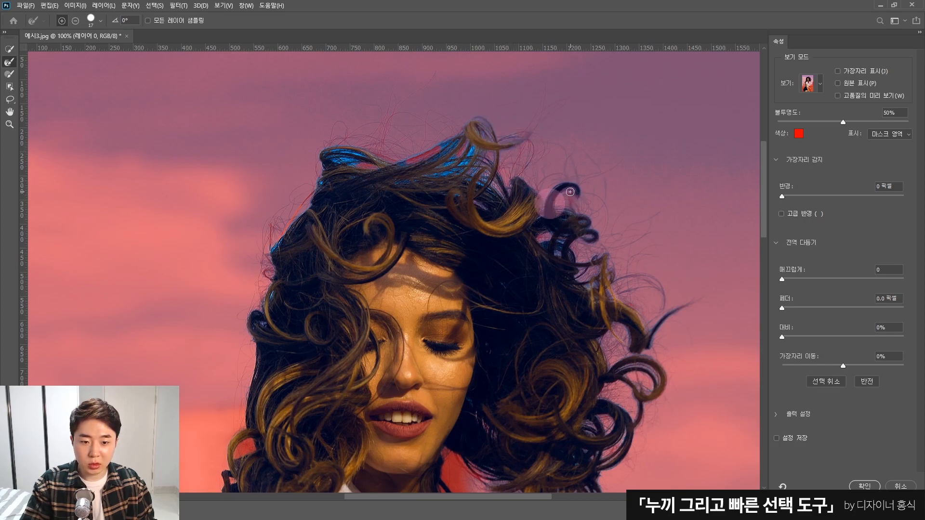
{"action": "left_click_drag", "start_coordinate": [417, 225], "coordinate": [528, 215]}
{"action": "left_click_drag", "start_coordinate": [699, 294], "coordinate": [696, 286]}
{"action": "mouse_move", "coordinate": [573, 143]}
{"action": "left_mouse_down"}
{"action": "mouse_move", "coordinate": [531, 176]}
{"action": "mouse_move", "coordinate": [583, 161]}
{"action": "mouse_move", "coordinate": [552, 162]}
{"action": "mouse_move", "coordinate": [584, 172]}
{"action": "mouse_move", "coordinate": [572, 181]}
{"action": "mouse_move", "coordinate": [586, 153]}
{"action": "mouse_move", "coordinate": [577, 153]}
{"action": "mouse_move", "coordinate": [578, 179]}
{"action": "mouse_move", "coordinate": [588, 185]}
{"action": "mouse_move", "coordinate": [560, 197]}
{"action": "mouse_move", "coordinate": [502, 177]}
{"action": "mouse_move", "coordinate": [524, 179]}
{"action": "mouse_move", "coordinate": [518, 162]}
{"action": "mouse_move", "coordinate": [535, 158]}
{"action": "mouse_move", "coordinate": [513, 163]}
{"action": "mouse_move", "coordinate": [533, 150]}
{"action": "mouse_move", "coordinate": [502, 167]}
{"action": "mouse_move", "coordinate": [560, 145]}
{"action": "mouse_move", "coordinate": [537, 160]}
{"action": "mouse_move", "coordinate": [573, 135]}
{"action": "mouse_move", "coordinate": [524, 168]}
{"action": "mouse_move", "coordinate": [461, 165]}
{"action": "mouse_move", "coordinate": [478, 169]}
{"action": "mouse_move", "coordinate": [437, 160]}
{"action": "mouse_move", "coordinate": [462, 153]}
{"action": "mouse_move", "coordinate": [476, 161]}
{"action": "mouse_move", "coordinate": [428, 146]}
{"action": "mouse_move", "coordinate": [447, 170]}
{"action": "mouse_move", "coordinate": [406, 210]}
{"action": "mouse_move", "coordinate": [416, 219]}
{"action": "mouse_move", "coordinate": [424, 197]}
{"action": "mouse_move", "coordinate": [379, 247]}
{"action": "mouse_move", "coordinate": [373, 274]}
{"action": "mouse_move", "coordinate": [388, 280]}
{"action": "mouse_move", "coordinate": [386, 273]}
{"action": "mouse_move", "coordinate": [377, 328]}
{"action": "left_mouse_up"}
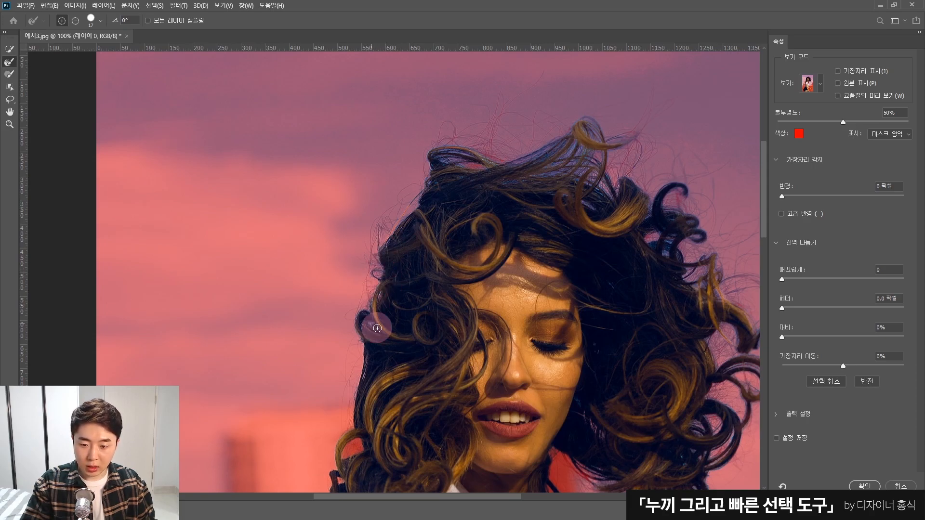
Step: Refine the stray hairs above the crown and the left outline of the hair down to the golden loop
{"action": "scroll", "coordinate": [328, 321], "scroll_direction": "left", "scroll_amount": 2}
{"action": "scroll", "coordinate": [328, 321], "scroll_direction": "left", "scroll_amount": 2}
{"action": "scroll", "coordinate": [423, 279], "scroll_direction": "down", "scroll_amount": 2}
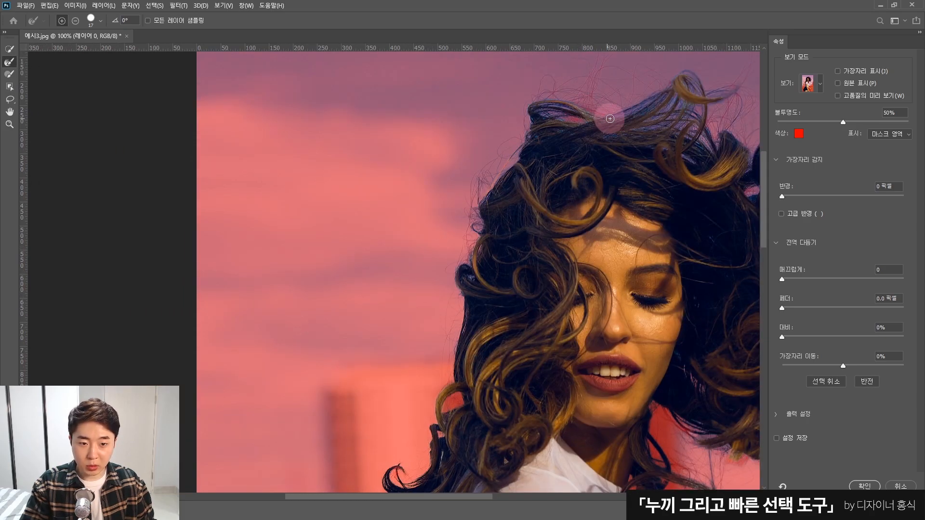
{"action": "scroll", "coordinate": [566, 113], "scroll_direction": "down", "scroll_amount": 4}
{"action": "scroll", "coordinate": [566, 113], "scroll_direction": "up", "scroll_amount": 5}
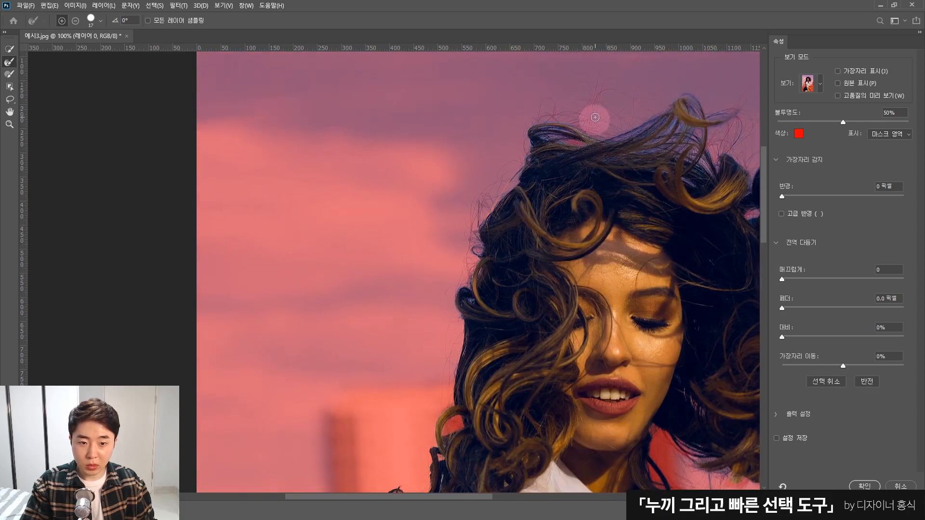
{"action": "mouse_move", "coordinate": [573, 135]}
{"action": "left_mouse_down"}
{"action": "mouse_move", "coordinate": [587, 120]}
{"action": "mouse_move", "coordinate": [594, 138]}
{"action": "left_mouse_up"}
{"action": "scroll", "coordinate": [558, 279], "scroll_direction": "down", "scroll_amount": 6}
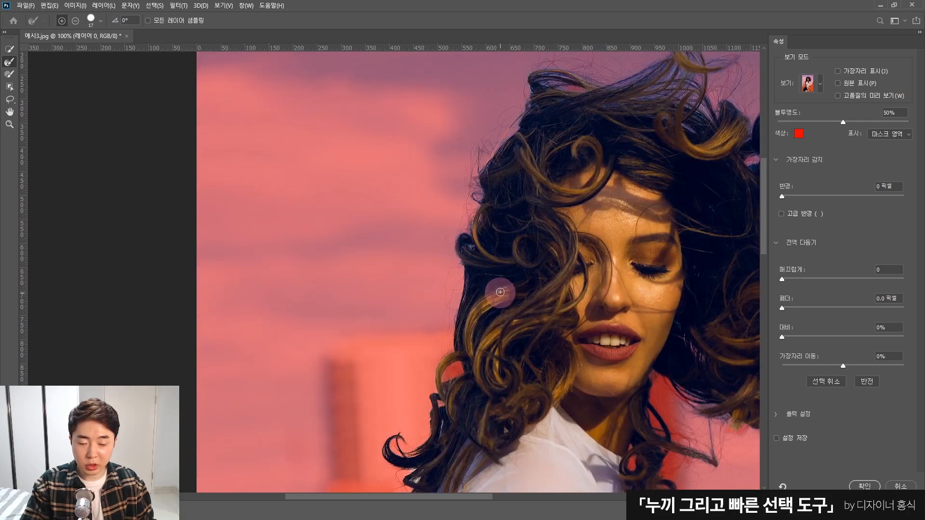
{"action": "mouse_move", "coordinate": [453, 158]}
{"action": "left_mouse_down"}
{"action": "mouse_move", "coordinate": [469, 186]}
{"action": "mouse_move", "coordinate": [453, 274]}
{"action": "left_mouse_up"}
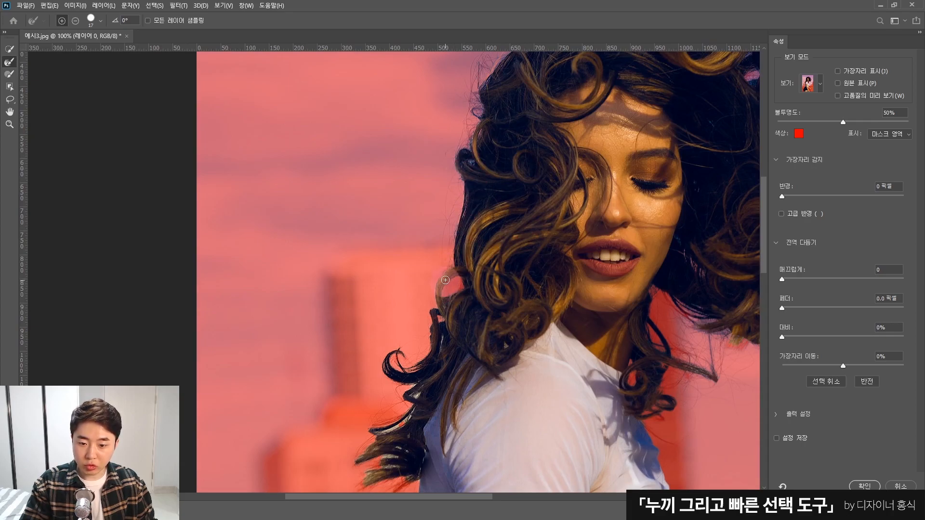
Step: Refine the curls and lowest tips behind the shoulder, and apply the Select and Mask result to the layer as a mask
{"action": "scroll", "coordinate": [424, 366], "scroll_direction": "down", "scroll_amount": 3}
{"action": "mouse_move", "coordinate": [413, 313]}
{"action": "left_mouse_down"}
{"action": "mouse_move", "coordinate": [403, 346]}
{"action": "mouse_move", "coordinate": [371, 346]}
{"action": "left_mouse_up"}
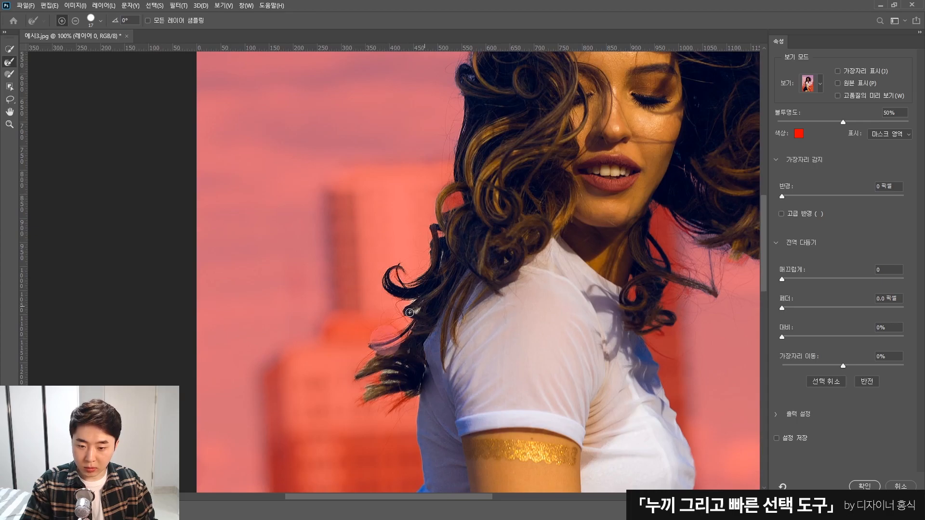
{"action": "left_click_drag", "start_coordinate": [411, 312], "coordinate": [415, 311]}
{"action": "mouse_move", "coordinate": [396, 363]}
{"action": "left_mouse_down"}
{"action": "mouse_move", "coordinate": [352, 374]}
{"action": "mouse_move", "coordinate": [365, 368]}
{"action": "mouse_move", "coordinate": [365, 380]}
{"action": "mouse_move", "coordinate": [383, 380]}
{"action": "mouse_move", "coordinate": [362, 396]}
{"action": "mouse_move", "coordinate": [377, 386]}
{"action": "mouse_move", "coordinate": [356, 403]}
{"action": "left_mouse_up"}
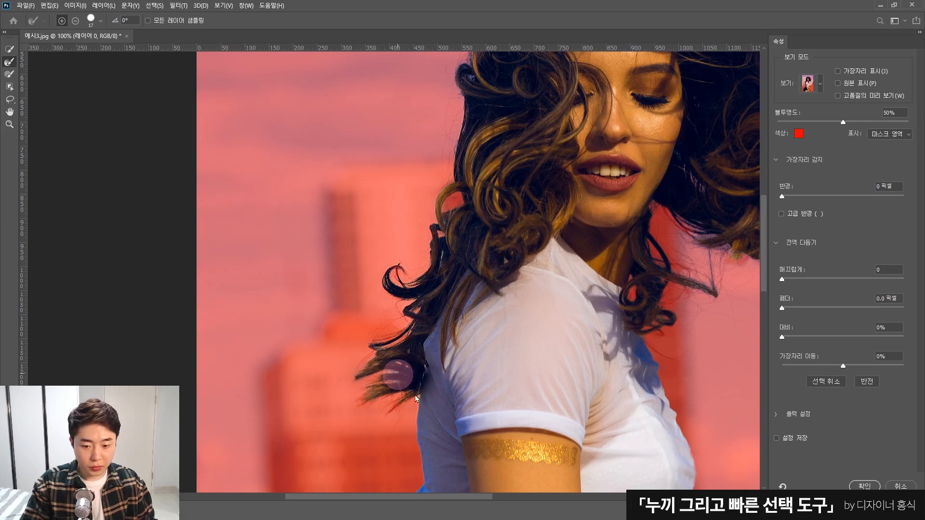
{"action": "key", "text": "ctrl+0"}
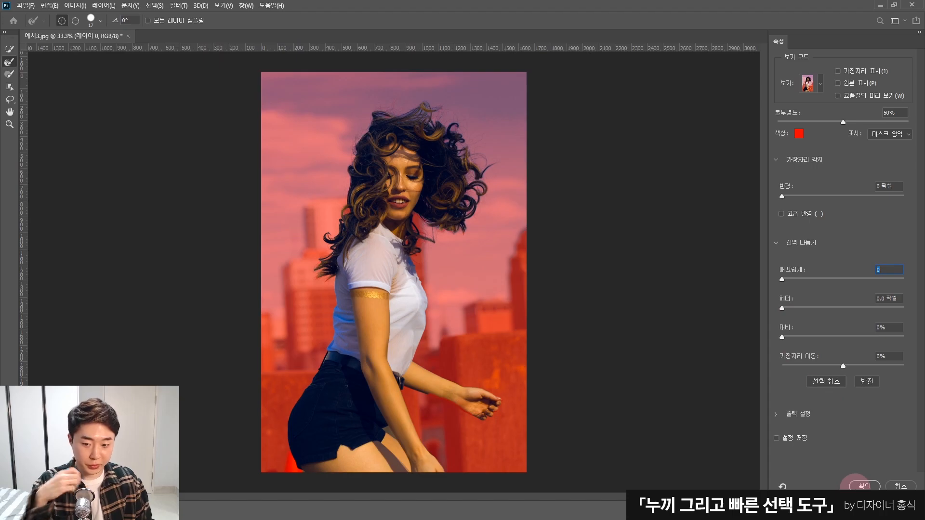
{"action": "left_click", "coordinate": [862, 483]}
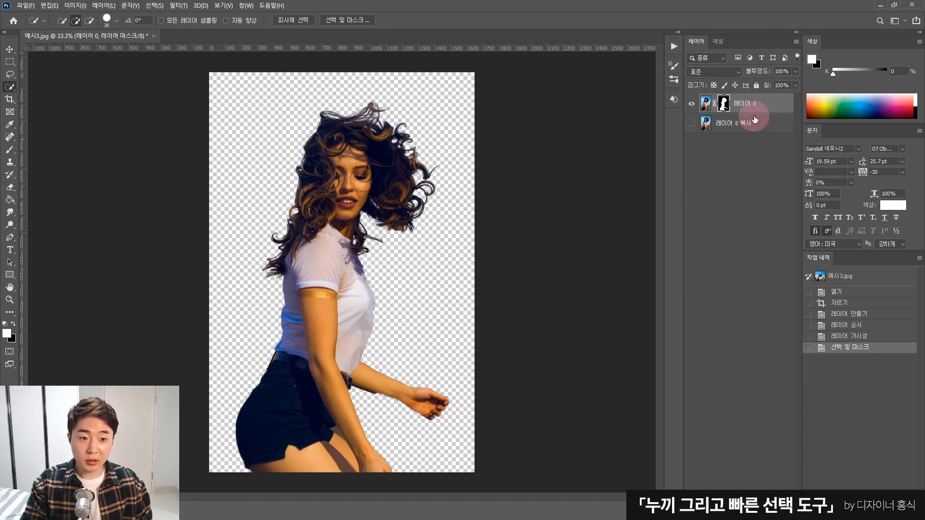
Step: Add a new layer between 레이어 0 복사 and the cutout and fill it with green (R 21, G 195, B 0)
{"action": "left_click", "coordinate": [718, 123]}
{"action": "left_click", "coordinate": [772, 484]}
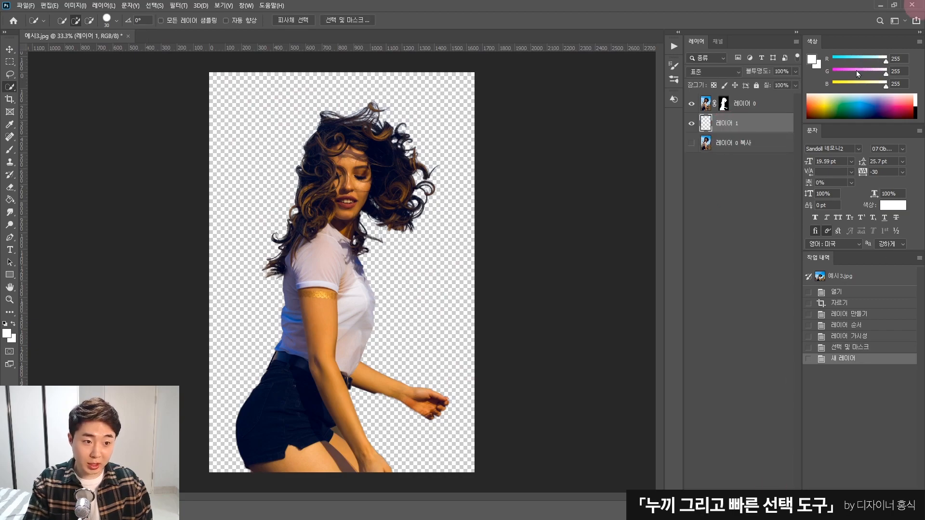
{"action": "left_click_drag", "start_coordinate": [859, 91], "coordinate": [833, 87]}
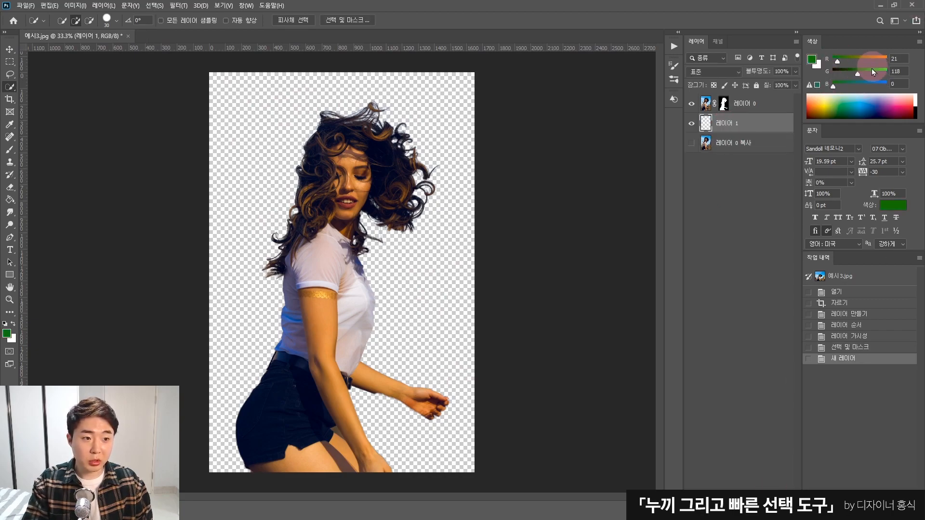
{"action": "key", "text": "g"}
{"action": "left_click", "coordinate": [491, 196]}
Step: Examine the crown and flying hair up close against the green background for leftover fringes
{"action": "key", "text": "z"}
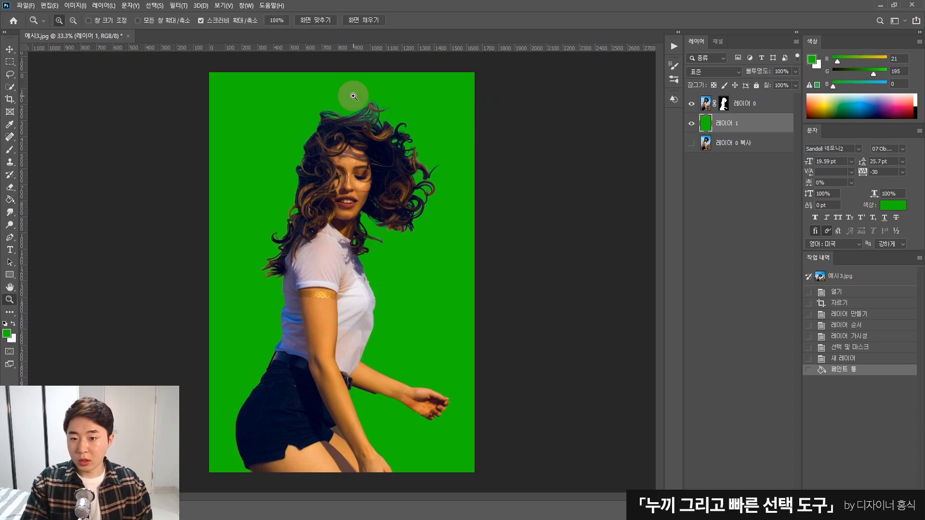
{"action": "left_click", "coordinate": [348, 103]}
{"action": "key", "text": "space"}
{"action": "left_click_drag", "start_coordinate": [502, 235], "coordinate": [520, 232]}
{"action": "left_click", "coordinate": [321, 260]}
{"action": "key", "text": "space"}
{"action": "left_click_drag", "start_coordinate": [477, 205], "coordinate": [465, 255]}
{"action": "left_click", "coordinate": [395, 145]}
{"action": "left_click", "coordinate": [387, 162]}
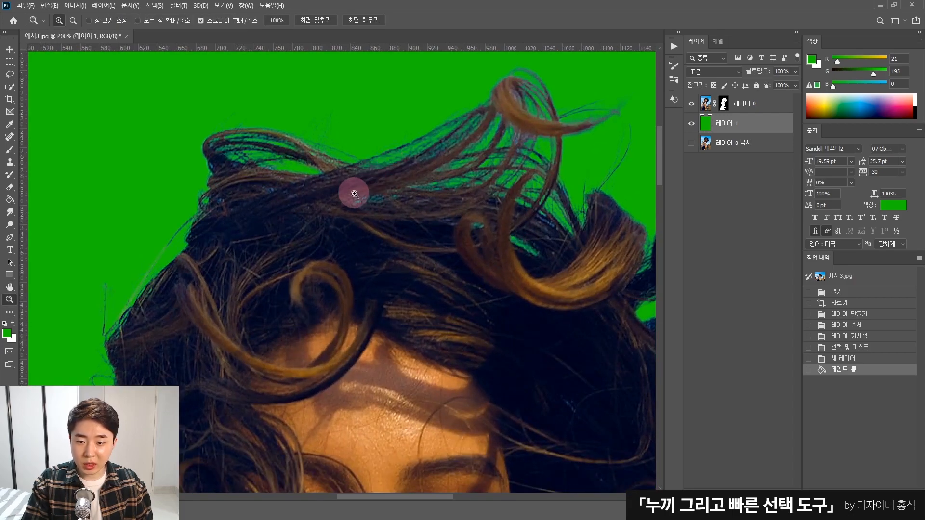
{"action": "left_click", "coordinate": [530, 177], "text": "alt"}
{"action": "left_click", "coordinate": [529, 177], "text": "alt"}
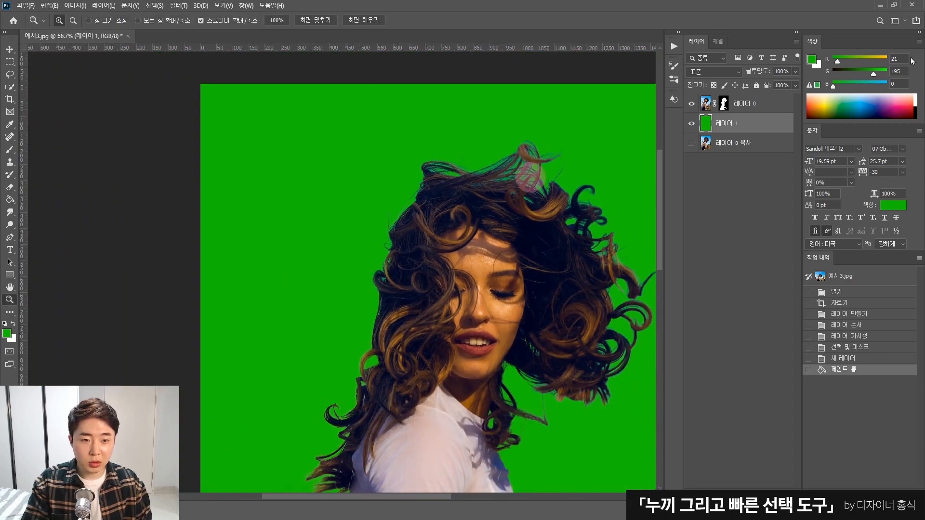
Step: Refill the background layer with orange (R 243, G 63, B 0)
{"action": "left_click_drag", "start_coordinate": [847, 61], "coordinate": [874, 61]}
{"action": "left_click", "coordinate": [846, 74]}
{"action": "key", "text": "g"}
{"action": "left_click", "coordinate": [512, 191]}
Step: Examine the hair edges and the outstretched forearm and hand against the orange background
{"action": "key", "text": "space"}
{"action": "mouse_move", "coordinate": [616, 174]}
{"action": "left_mouse_down"}
{"action": "mouse_move", "coordinate": [522, 169]}
{"action": "mouse_move", "coordinate": [532, 164]}
{"action": "left_mouse_up"}
{"action": "key", "text": "ctrl+space"}
{"action": "left_click", "coordinate": [400, 154]}
{"action": "left_click", "coordinate": [400, 154]}
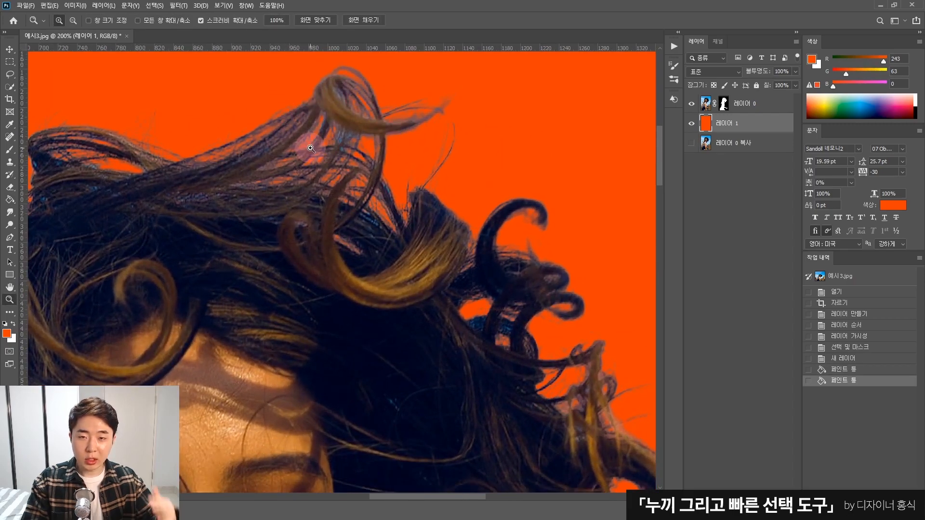
{"action": "left_click", "coordinate": [428, 268], "text": "alt"}
{"action": "left_click", "coordinate": [424, 282], "text": "alt"}
{"action": "key", "text": "space"}
{"action": "left_click_drag", "start_coordinate": [462, 347], "coordinate": [514, 121]}
{"action": "left_click_drag", "start_coordinate": [501, 313], "coordinate": [499, 219]}
{"action": "key", "text": "ctrl+space"}
{"action": "left_click", "coordinate": [479, 183]}
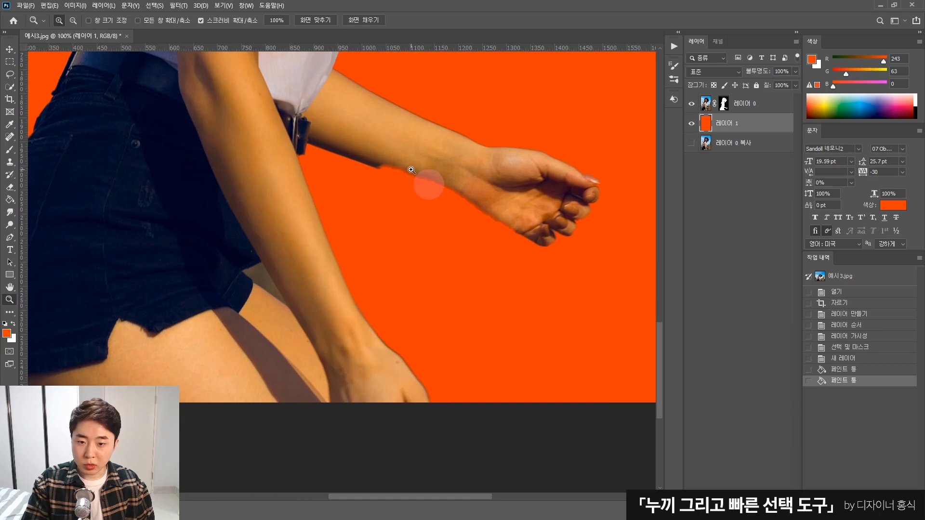
{"action": "left_click", "coordinate": [531, 169], "text": "alt"}
{"action": "key", "text": "space"}
{"action": "left_click_drag", "start_coordinate": [604, 135], "coordinate": [544, 195]}
Step: Hide the orange layer, show 레이어 0 복사, and lasso a loose area around its outstretched forearm and hand
{"action": "left_click", "coordinate": [692, 124]}
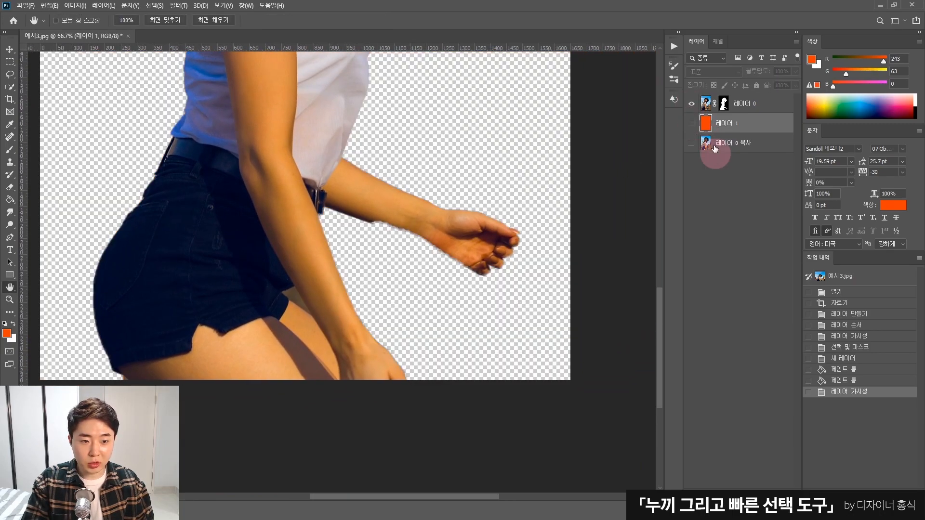
{"action": "left_click", "coordinate": [692, 143]}
{"action": "left_click", "coordinate": [718, 143]}
{"action": "key", "text": "l"}
{"action": "left_click_drag", "start_coordinate": [389, 213], "coordinate": [399, 206]}
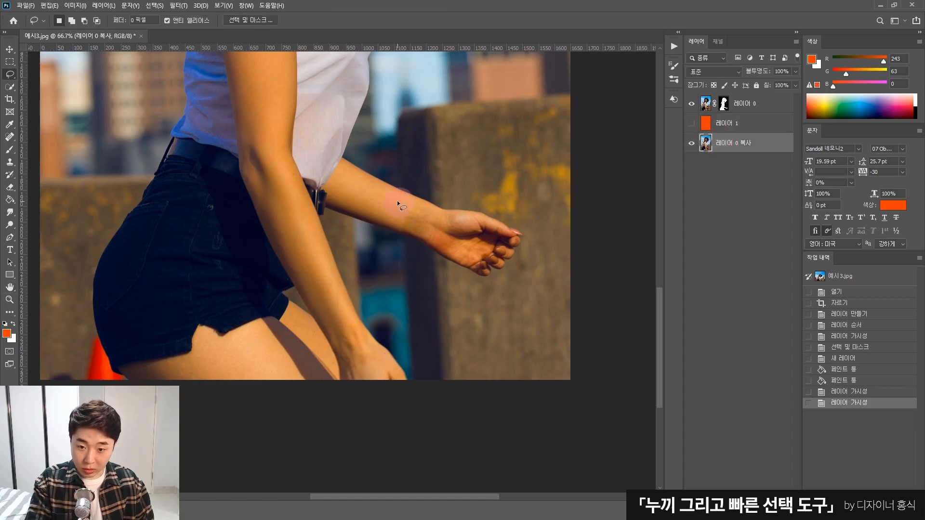
{"action": "right_click", "coordinate": [10, 73]}
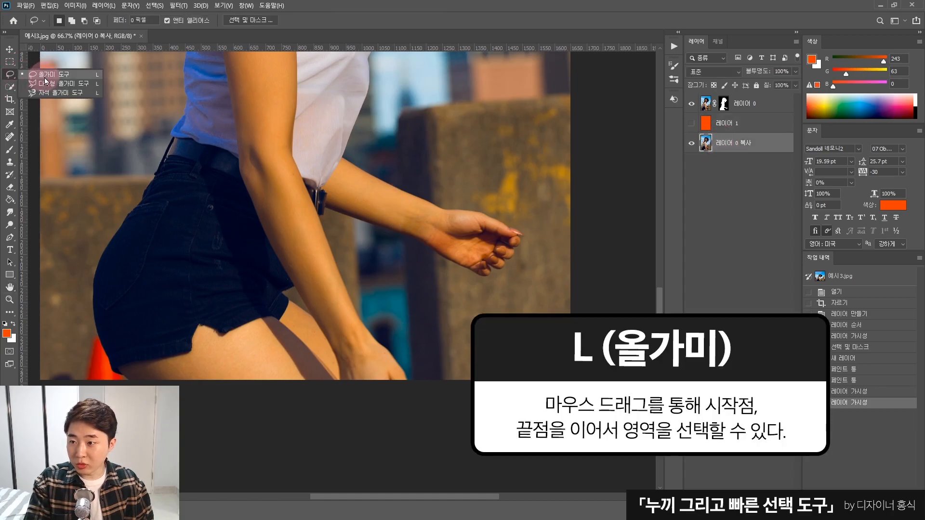
{"action": "left_click", "coordinate": [45, 77]}
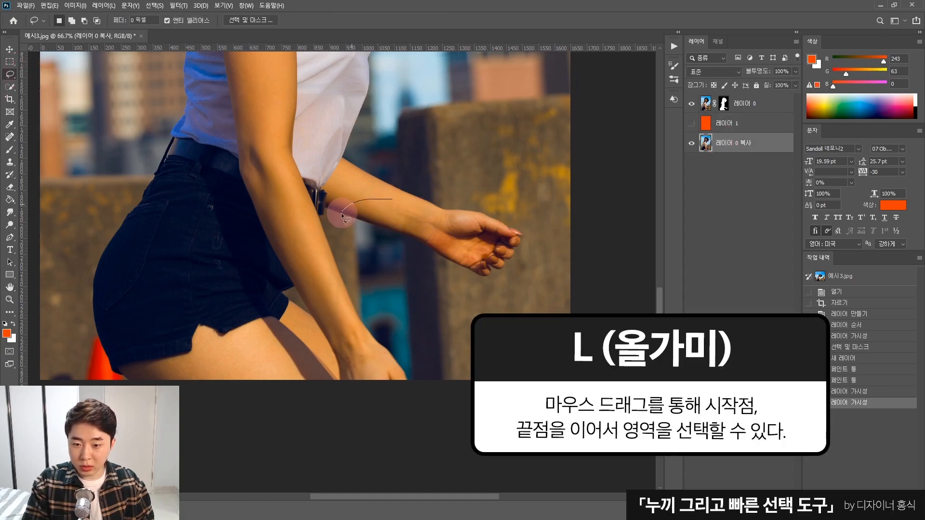
{"action": "mouse_move", "coordinate": [424, 278]}
{"action": "left_mouse_down"}
{"action": "mouse_move", "coordinate": [533, 259]}
{"action": "mouse_move", "coordinate": [392, 200]}
{"action": "left_mouse_up"}
Step: Copy the lassoed arm area to a new layer, place it directly below the masked cutout, and show the orange layer
{"action": "key", "text": "v"}
{"action": "key", "text": "ctrl+c"}
{"action": "key", "text": "ctrl+v"}
{"action": "left_click_drag", "start_coordinate": [725, 142], "coordinate": [720, 119]}
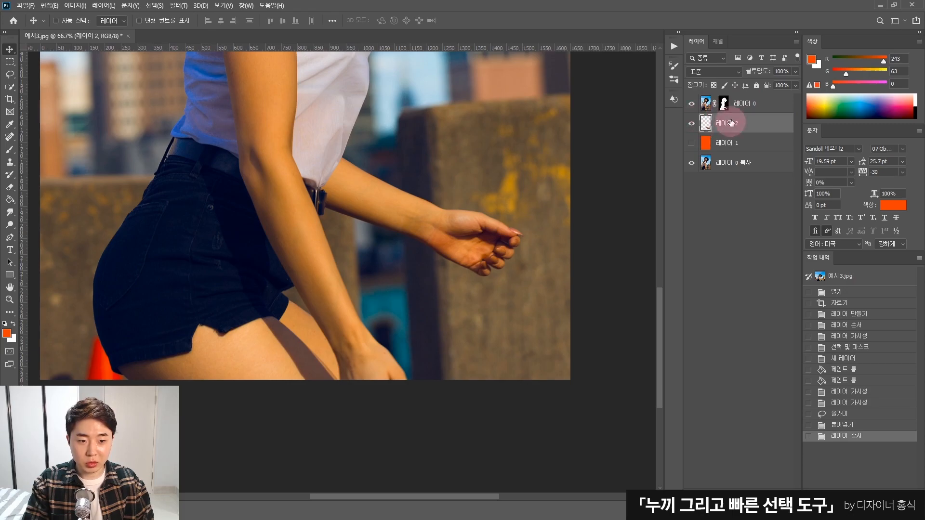
{"action": "left_click", "coordinate": [692, 144]}
Step: Merge the pasted arm layer with the masked cutout layer 레이어 0
{"action": "key", "text": "h"}
{"action": "left_click_drag", "start_coordinate": [554, 154], "coordinate": [675, 179]}
{"action": "right_click", "coordinate": [752, 103]}
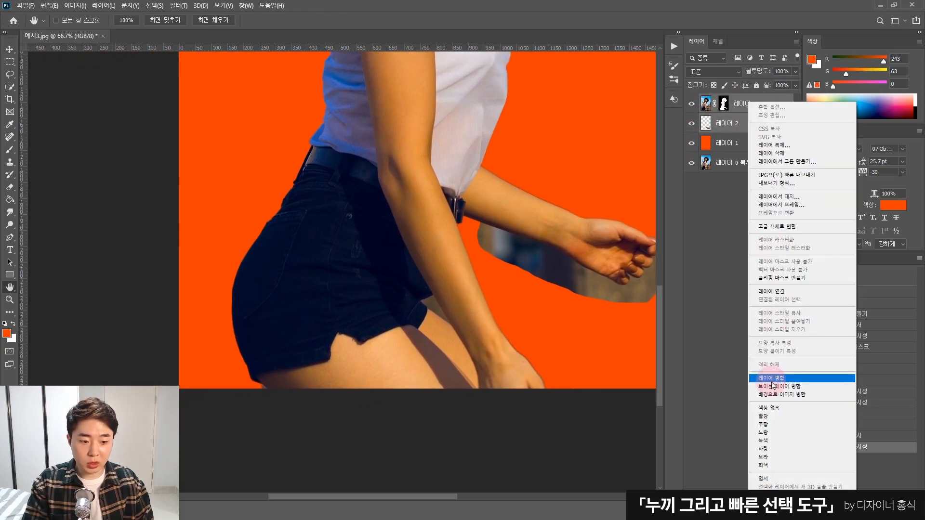
{"action": "left_click", "coordinate": [772, 380]}
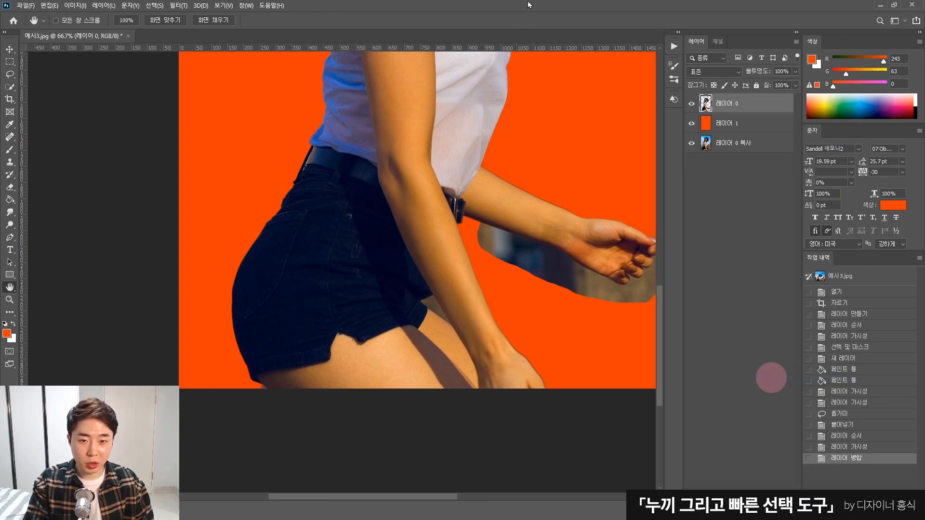
Step: Outline the leftover background below the forearm and around the hand with the Pen tool, delete it and deselect
{"action": "left_click_drag", "start_coordinate": [510, 135], "coordinate": [450, 204]}
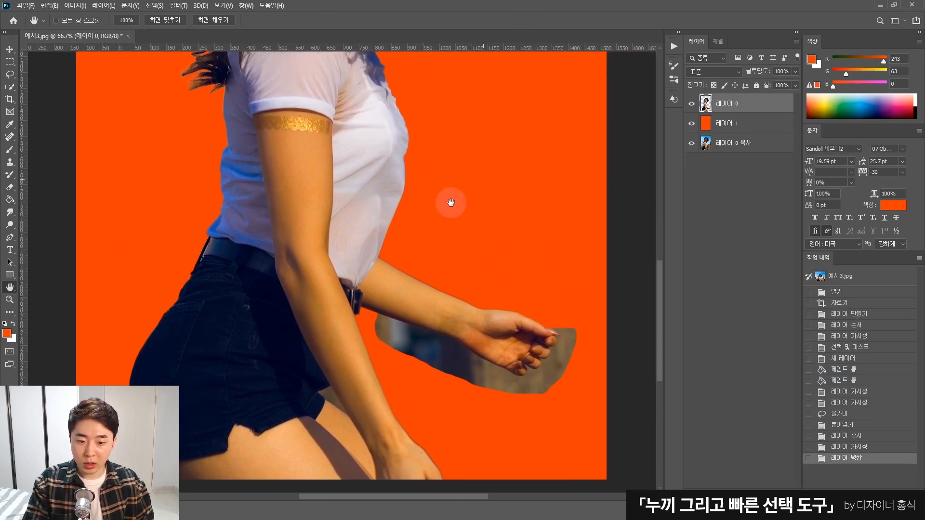
{"action": "key", "text": "p"}
{"action": "left_click", "coordinate": [418, 392]}
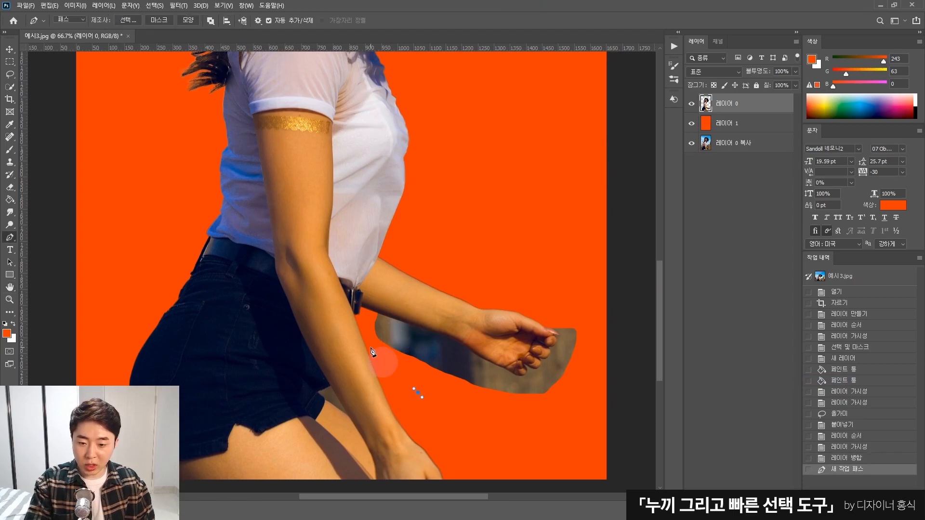
{"action": "left_click", "coordinate": [370, 345]}
{"action": "left_click", "coordinate": [363, 323]}
{"action": "left_click", "coordinate": [431, 336]}
{"action": "left_click", "coordinate": [515, 377]}
{"action": "left_click", "coordinate": [546, 378]}
{"action": "left_click", "coordinate": [581, 317]}
{"action": "left_click", "coordinate": [606, 340]}
{"action": "left_click", "coordinate": [523, 439]}
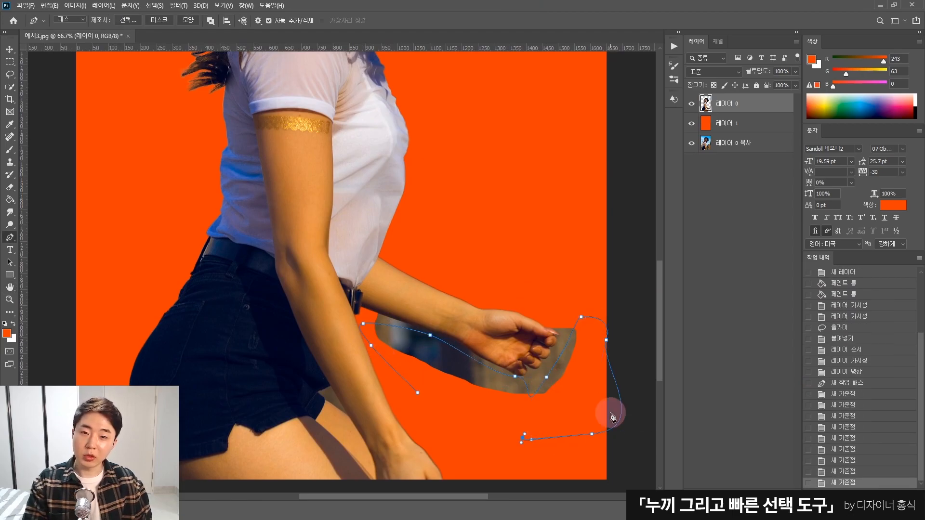
{"action": "key", "text": "ctrl+Return"}
{"action": "key", "text": "Delete"}
{"action": "key", "text": "ctrl+d"}
Step: Examine the cutout's edges from the arm up to the hair against the orange background
{"action": "key", "text": "h"}
{"action": "left_click_drag", "start_coordinate": [473, 260], "coordinate": [514, 342]}
{"action": "left_click_drag", "start_coordinate": [462, 193], "coordinate": [450, 321]}
{"action": "left_click_drag", "start_coordinate": [463, 219], "coordinate": [456, 356]}
{"action": "left_click_drag", "start_coordinate": [450, 157], "coordinate": [452, 155]}
{"action": "left_click_drag", "start_coordinate": [483, 225], "coordinate": [513, 193]}
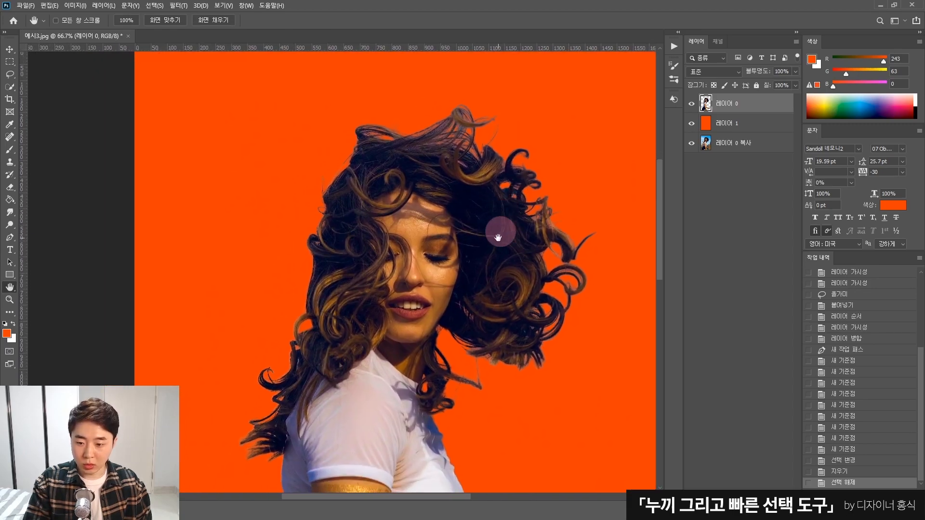
{"action": "left_click_drag", "start_coordinate": [490, 299], "coordinate": [486, 175]}
Step: Outline the thin light sliver between the dark strands behind the shoulder with the Pen tool, delete it and deselect
{"action": "key", "text": "z"}
{"action": "left_click", "coordinate": [306, 262]}
{"action": "left_click", "coordinate": [308, 220]}
{"action": "key", "text": "h"}
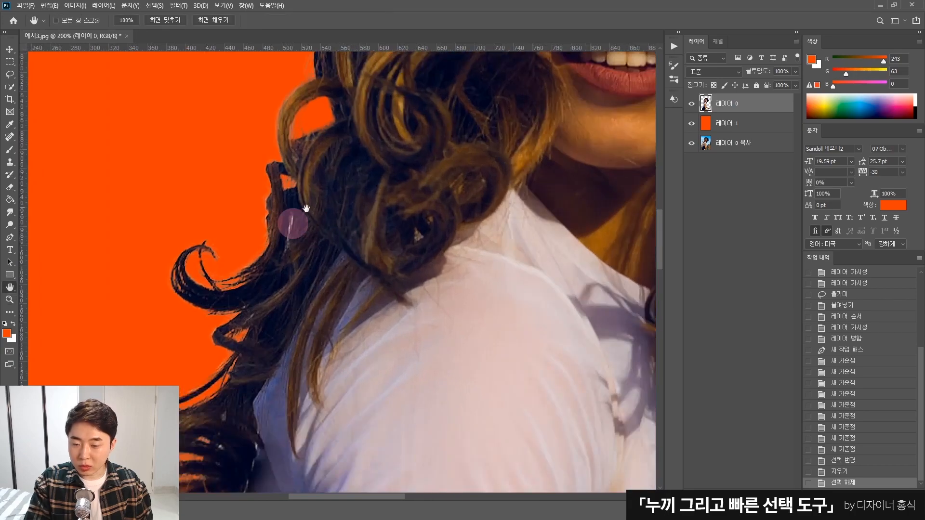
{"action": "left_click_drag", "start_coordinate": [327, 200], "coordinate": [349, 205]}
{"action": "key", "text": "p"}
{"action": "left_click", "coordinate": [316, 213]}
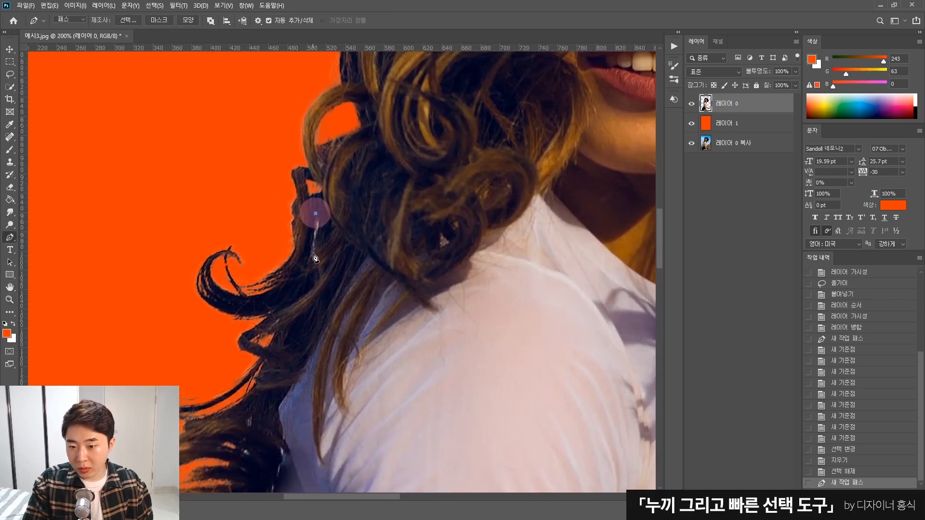
{"action": "mouse_move", "coordinate": [309, 262]}
{"action": "left_mouse_down"}
{"action": "mouse_move", "coordinate": [305, 274]}
{"action": "mouse_move", "coordinate": [313, 255]}
{"action": "left_mouse_up"}
{"action": "left_click", "coordinate": [315, 249]}
{"action": "left_click", "coordinate": [314, 240]}
{"action": "key", "text": "ctrl+z"}
{"action": "left_click", "coordinate": [316, 249]}
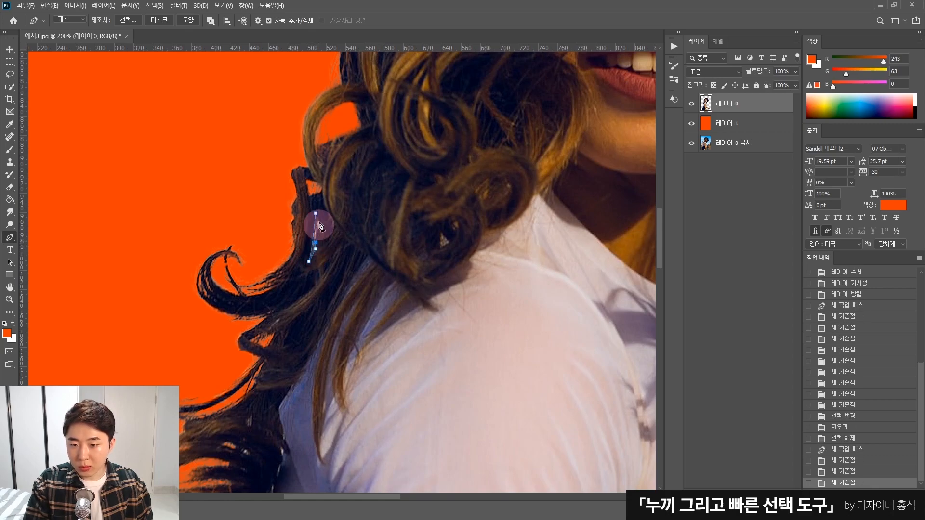
{"action": "left_click_drag", "start_coordinate": [311, 210], "coordinate": [310, 210]}
{"action": "key", "text": "ctrl+Return"}
{"action": "key", "text": "Delete"}
{"action": "key", "text": "ctrl+d"}
Step: Review the whole head of hair in the cutout against the orange background
{"action": "key", "text": "space"}
{"action": "left_click_drag", "start_coordinate": [472, 115], "coordinate": [382, 335]}
{"action": "key", "text": "alt+space"}
{"action": "left_click", "coordinate": [408, 274], "text": "alt"}
{"action": "left_click", "coordinate": [407, 274], "text": "alt"}
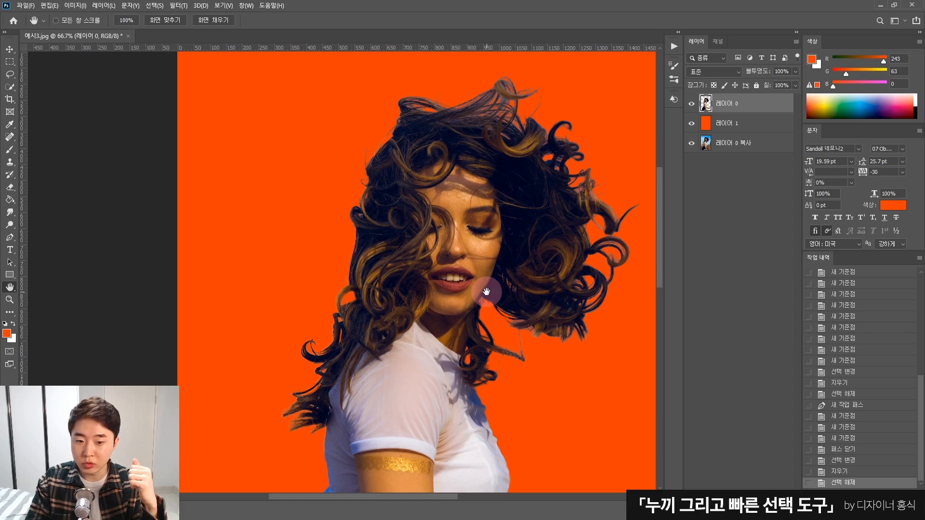
{"action": "left_click_drag", "start_coordinate": [538, 205], "coordinate": [491, 213]}
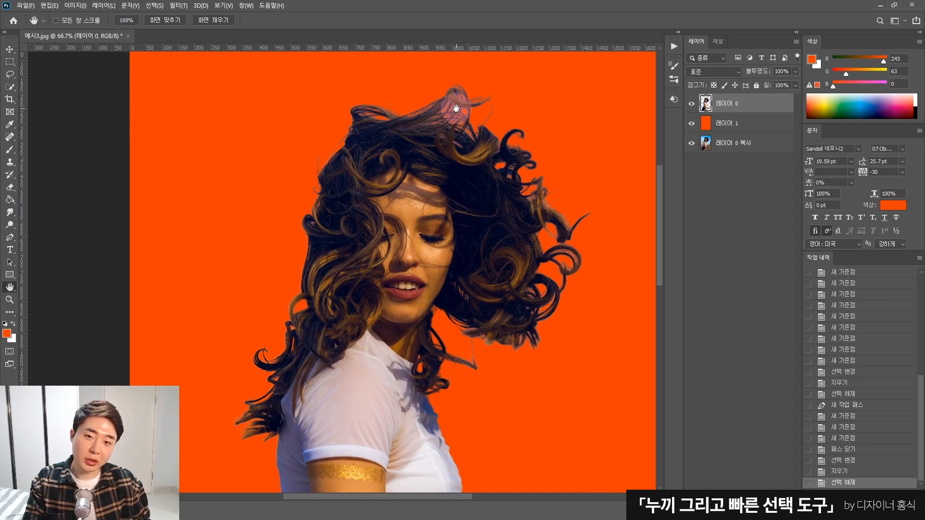
Step: Fill the solid colour background layer 레이어 1 with green (R 65, G 181, B 0)
{"action": "left_click", "coordinate": [761, 124]}
{"action": "left_click", "coordinate": [870, 73]}
{"action": "key", "text": "g"}
{"action": "left_click", "coordinate": [477, 193]}
Step: Add a new layer directly above the cutout layer 레이어 0 and clip it to the cutout
{"action": "left_click", "coordinate": [742, 102]}
{"action": "left_click", "coordinate": [759, 484]}
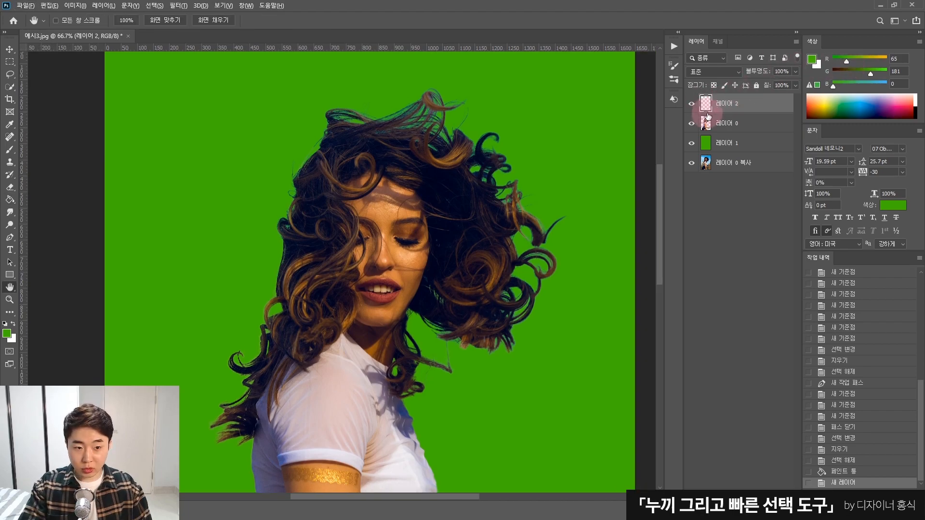
{"action": "left_click_drag", "start_coordinate": [708, 116], "coordinate": [713, 107]}
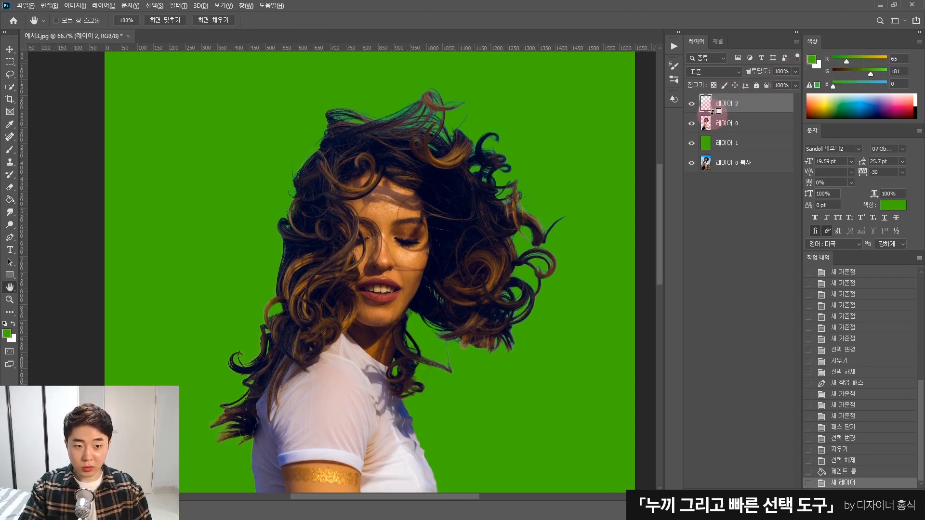
{"action": "left_click_drag", "start_coordinate": [715, 113], "coordinate": [714, 110]}
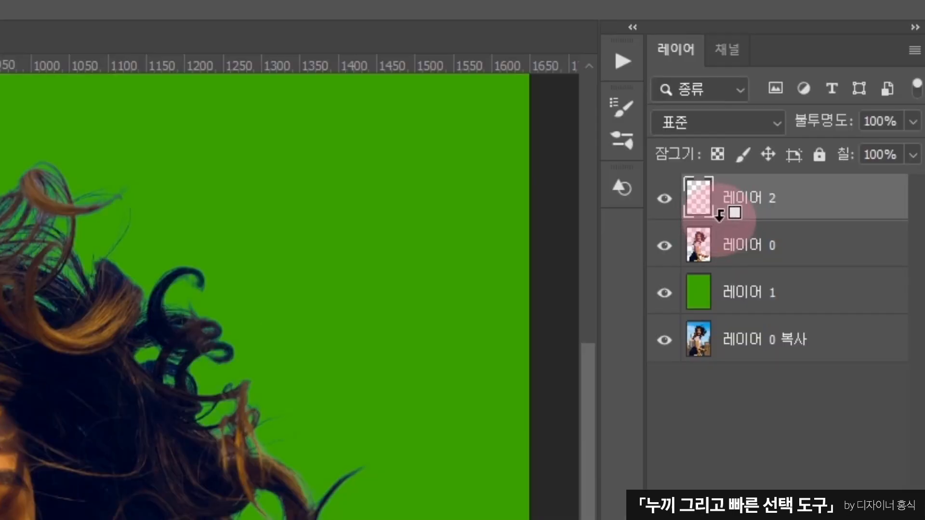
{"action": "left_click_drag", "start_coordinate": [719, 214], "coordinate": [717, 214]}
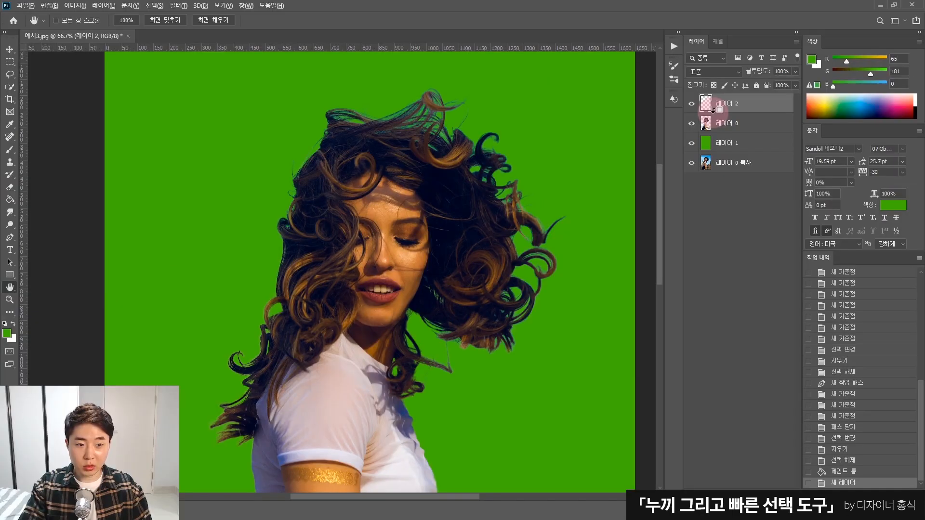
{"action": "left_click", "coordinate": [713, 110], "text": "alt"}
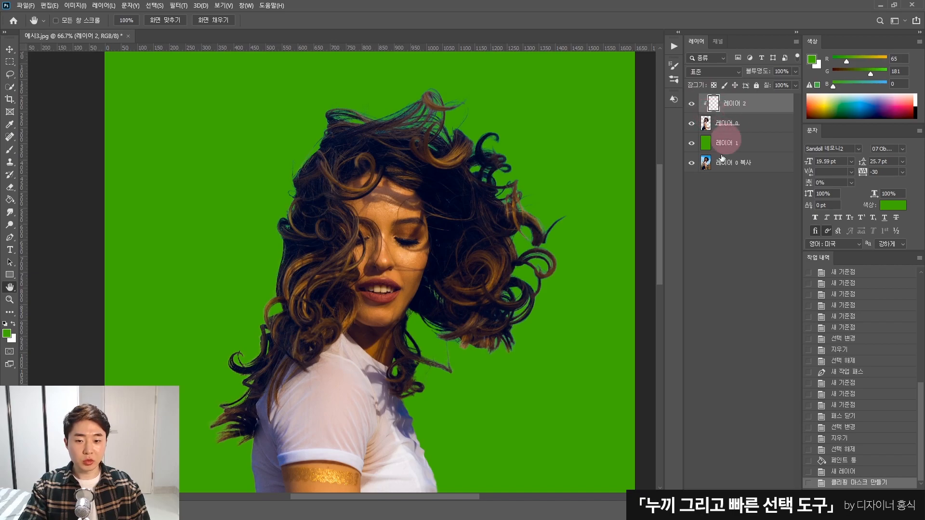
{"action": "left_click", "coordinate": [774, 483]}
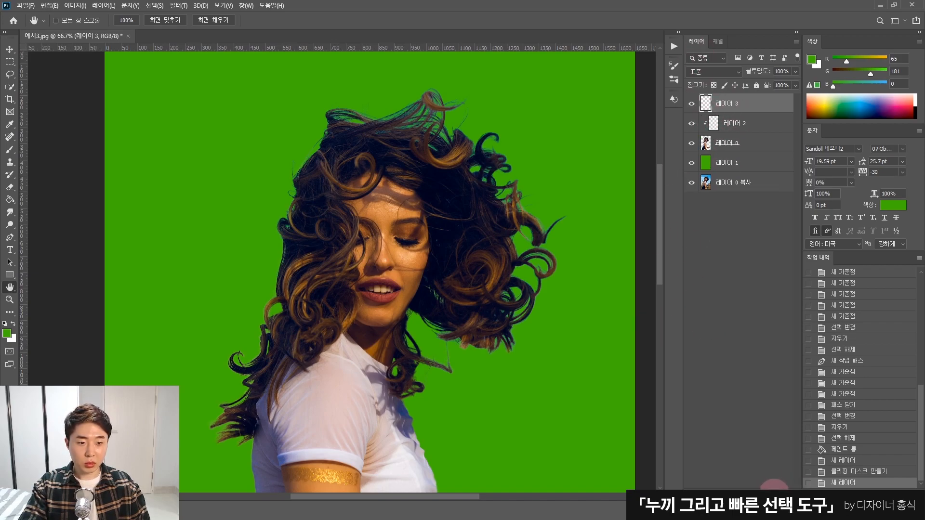
{"action": "key", "text": "ctrl+z"}
Step: Sample a light brown from the hair highlights above the forehead as the Brush colour (R 149, G 106, B 55)
{"action": "key", "text": "b"}
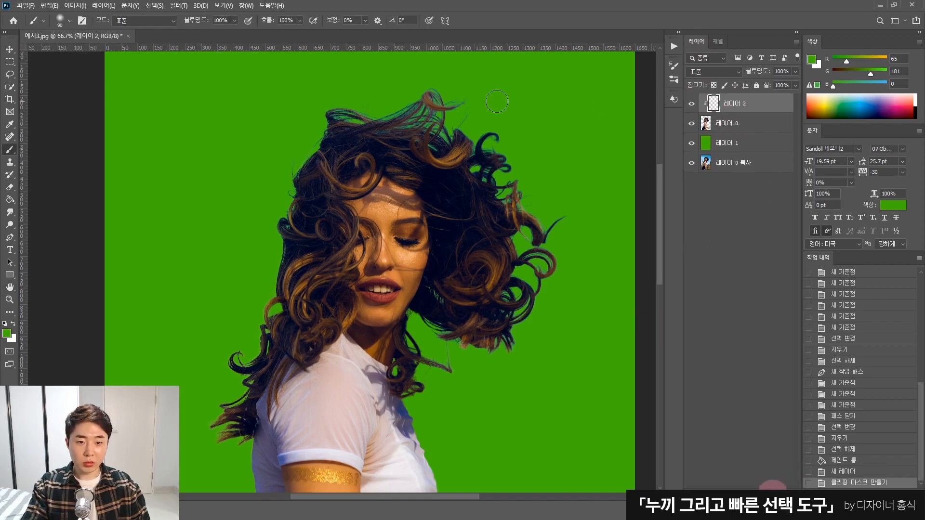
{"action": "left_click", "coordinate": [457, 152], "text": "alt"}
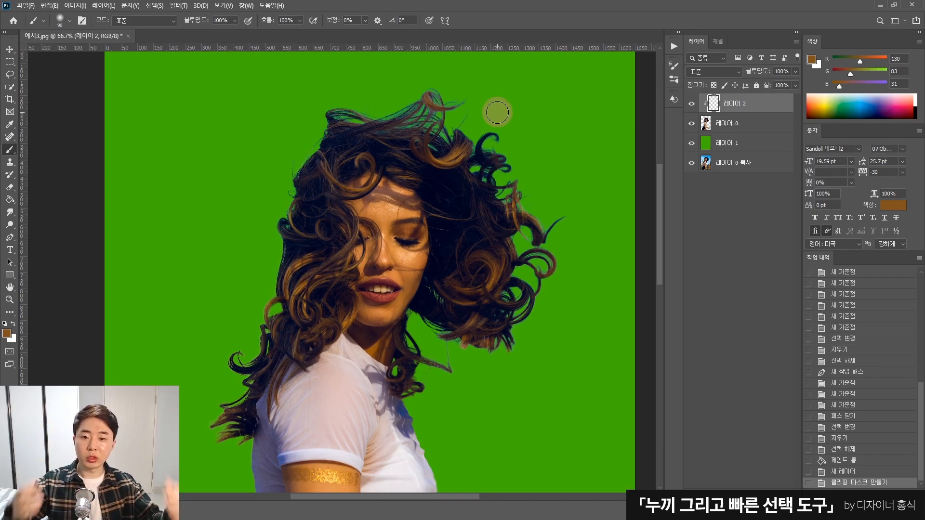
{"action": "left_click", "coordinate": [456, 151], "text": "alt"}
{"action": "left_click", "coordinate": [456, 152], "text": "alt"}
Step: Set the blend mode of the clipped layer 레이어 2 to Color (색상)
{"action": "left_click", "coordinate": [692, 105]}
{"action": "left_click", "coordinate": [736, 73]}
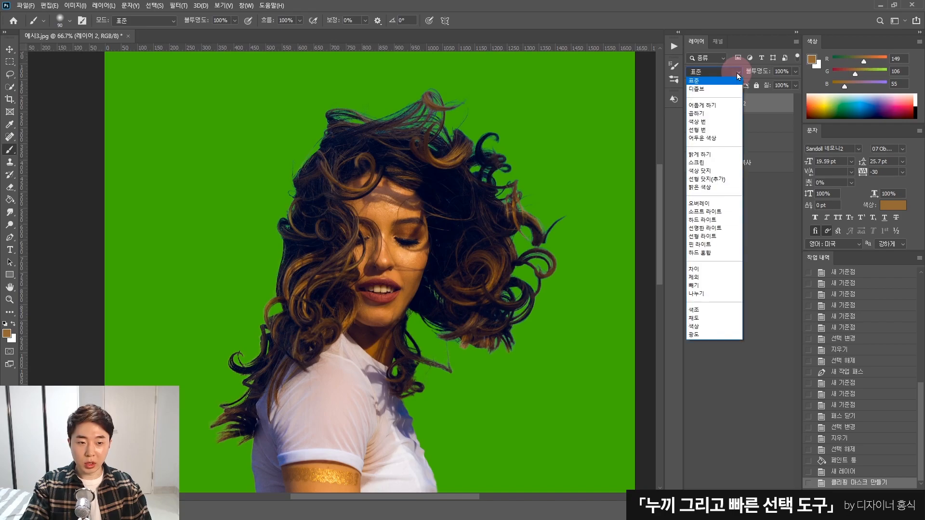
{"action": "left_click", "coordinate": [699, 326]}
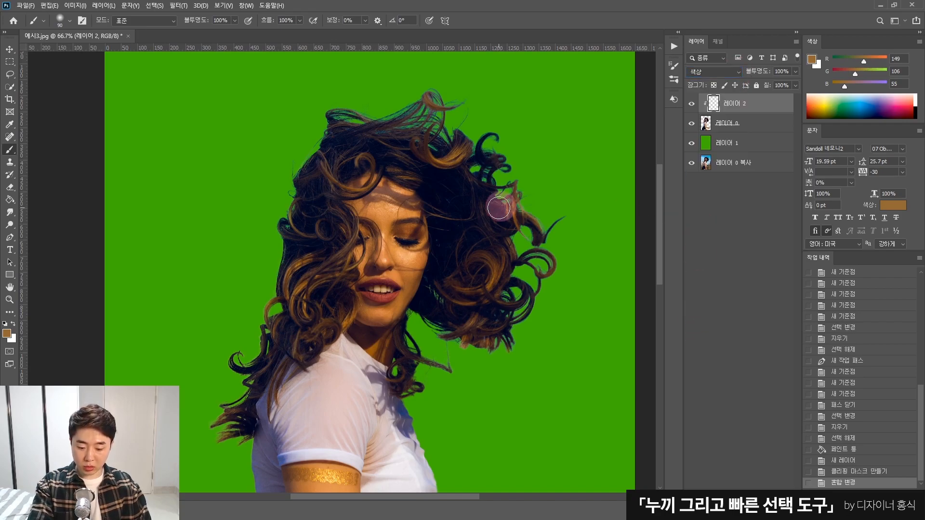
Step: Paint light brown with a large soft brush over the blue-tinted hair from the crown down the back of the head
{"action": "key", "text": "bracketright"}
{"action": "key", "text": "bracketright"}
{"action": "key", "text": "bracketright"}
{"action": "key", "text": "bracketright"}
{"action": "key", "text": "bracketright"}
{"action": "key", "text": "bracketright"}
{"action": "key", "text": "bracketright"}
{"action": "key", "text": "bracketright"}
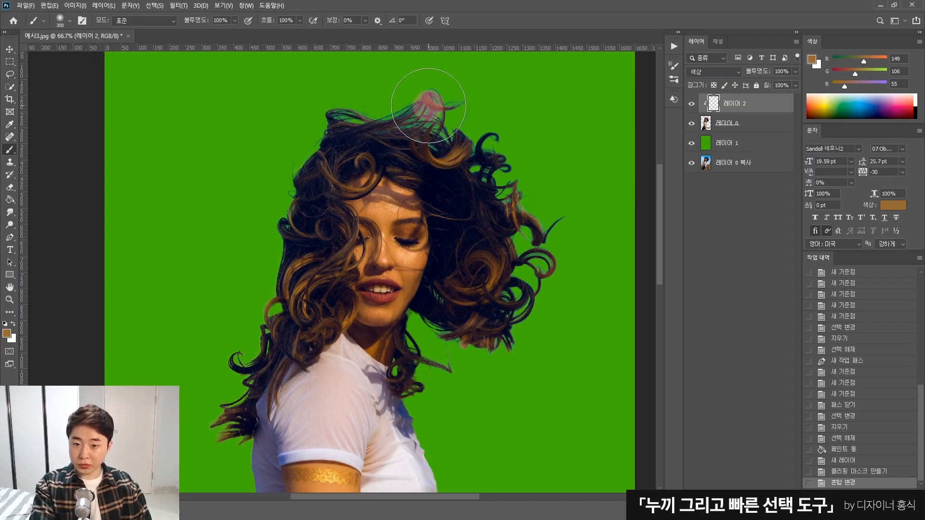
{"action": "key", "text": "bracketleft"}
{"action": "mouse_move", "coordinate": [380, 116]}
{"action": "left_mouse_down"}
{"action": "mouse_move", "coordinate": [430, 99]}
{"action": "mouse_move", "coordinate": [385, 122]}
{"action": "mouse_move", "coordinate": [368, 111]}
{"action": "mouse_move", "coordinate": [305, 133]}
{"action": "mouse_move", "coordinate": [305, 150]}
{"action": "mouse_move", "coordinate": [287, 167]}
{"action": "mouse_move", "coordinate": [291, 206]}
{"action": "mouse_move", "coordinate": [277, 254]}
{"action": "mouse_move", "coordinate": [200, 357]}
{"action": "left_mouse_up"}
Step: Paint light brown with a smaller brush over the curls behind the shoulder down to the hair tips
{"action": "key", "text": "bracketleft"}
{"action": "key", "text": "bracketleft"}
{"action": "key", "text": "bracketleft"}
{"action": "key", "text": "bracketleft"}
{"action": "key", "text": "bracketleft"}
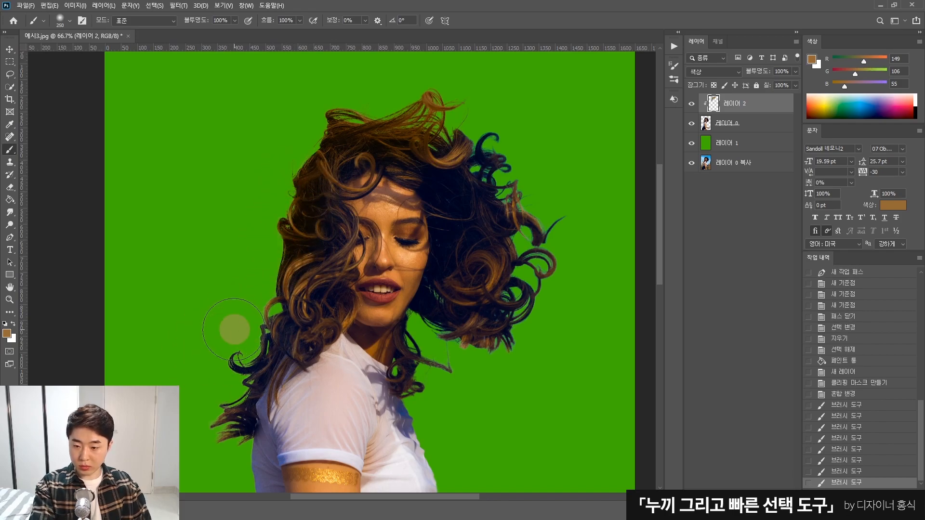
{"action": "left_click_drag", "start_coordinate": [287, 278], "coordinate": [254, 354]}
{"action": "mouse_move", "coordinate": [253, 362]}
{"action": "left_mouse_down"}
{"action": "mouse_move", "coordinate": [231, 364]}
{"action": "mouse_move", "coordinate": [240, 368]}
{"action": "left_mouse_up"}
{"action": "left_click_drag", "start_coordinate": [240, 368], "coordinate": [229, 422]}
{"action": "mouse_move", "coordinate": [230, 422]}
{"action": "left_mouse_down"}
{"action": "mouse_move", "coordinate": [224, 444]}
{"action": "mouse_move", "coordinate": [226, 429]}
{"action": "left_mouse_up"}
{"action": "left_click_drag", "start_coordinate": [270, 365], "coordinate": [315, 324]}
Step: Paint light brown over the blue-tinted flying curls beside the face, using a smaller brush near the cheek and forehead
{"action": "key", "text": "bracketleft"}
{"action": "key", "text": "bracketright"}
{"action": "key", "text": "bracketright"}
{"action": "key", "text": "bracketright"}
{"action": "mouse_move", "coordinate": [455, 133]}
{"action": "left_mouse_down"}
{"action": "mouse_move", "coordinate": [492, 153]}
{"action": "mouse_move", "coordinate": [485, 140]}
{"action": "mouse_move", "coordinate": [488, 167]}
{"action": "left_mouse_up"}
{"action": "mouse_move", "coordinate": [485, 186]}
{"action": "left_mouse_down"}
{"action": "mouse_move", "coordinate": [528, 208]}
{"action": "mouse_move", "coordinate": [512, 195]}
{"action": "mouse_move", "coordinate": [544, 226]}
{"action": "mouse_move", "coordinate": [537, 261]}
{"action": "mouse_move", "coordinate": [545, 283]}
{"action": "mouse_move", "coordinate": [525, 278]}
{"action": "mouse_move", "coordinate": [508, 312]}
{"action": "mouse_move", "coordinate": [444, 288]}
{"action": "left_mouse_up"}
{"action": "key", "text": "bracketleft"}
{"action": "key", "text": "bracketleft"}
{"action": "key", "text": "bracketleft"}
{"action": "key", "text": "bracketleft"}
{"action": "key", "text": "bracketleft"}
{"action": "left_click_drag", "start_coordinate": [448, 247], "coordinate": [439, 210]}
Step: Paint light brown over the strands beside the neck and the lower outer curls of the flying hair
{"action": "key", "text": "bracketright"}
{"action": "key", "text": "bracketright"}
{"action": "key", "text": "bracketright"}
{"action": "mouse_move", "coordinate": [449, 336]}
{"action": "left_mouse_down"}
{"action": "mouse_move", "coordinate": [468, 348]}
{"action": "mouse_move", "coordinate": [512, 341]}
{"action": "mouse_move", "coordinate": [475, 381]}
{"action": "mouse_move", "coordinate": [423, 361]}
{"action": "left_mouse_up"}
{"action": "key", "text": "bracketright"}
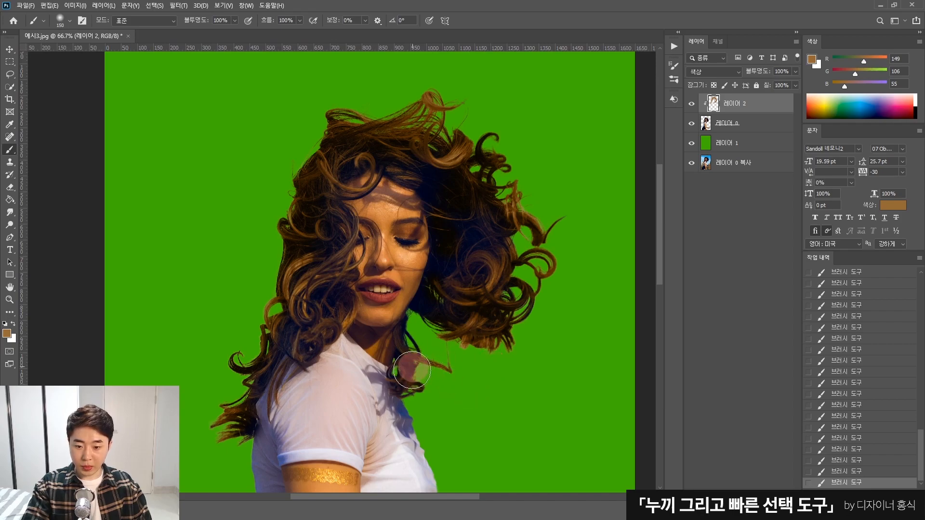
{"action": "left_click_drag", "start_coordinate": [520, 320], "coordinate": [553, 282]}
{"action": "key", "text": "alt+space"}
{"action": "left_click", "coordinate": [353, 224], "text": "alt"}
{"action": "left_click", "coordinate": [439, 297], "text": "alt"}
{"action": "key", "text": "ctrl+space"}
{"action": "left_click", "coordinate": [387, 95]}
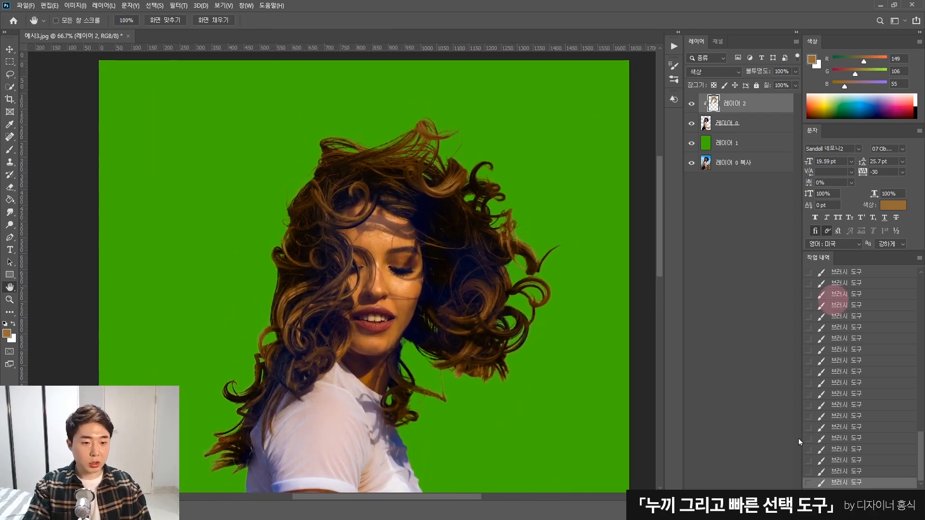
Step: Add another layer above 레이어 2, clip it to the cutout and set its blend mode to Multiply (곱하기)
{"action": "left_click", "coordinate": [771, 488]}
{"action": "left_click", "coordinate": [718, 112], "text": "alt"}
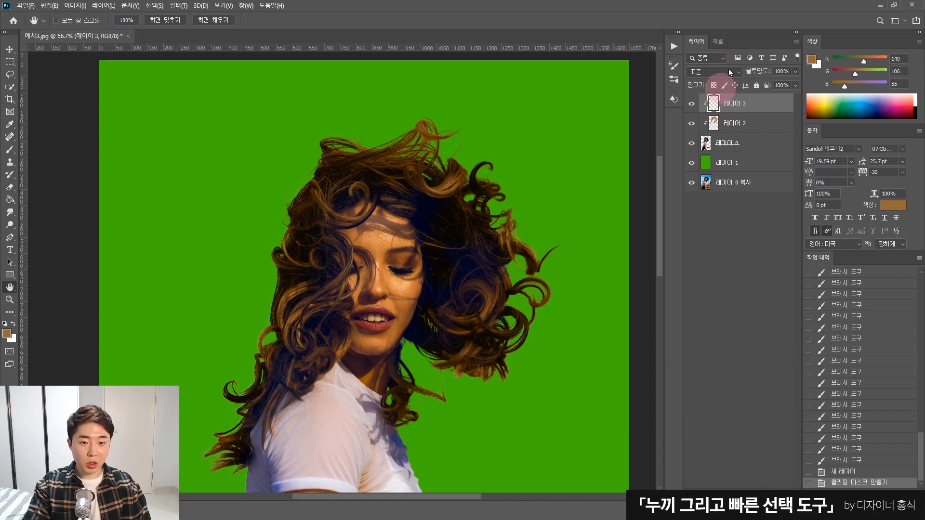
{"action": "left_click", "coordinate": [713, 71]}
{"action": "left_click", "coordinate": [717, 114]}
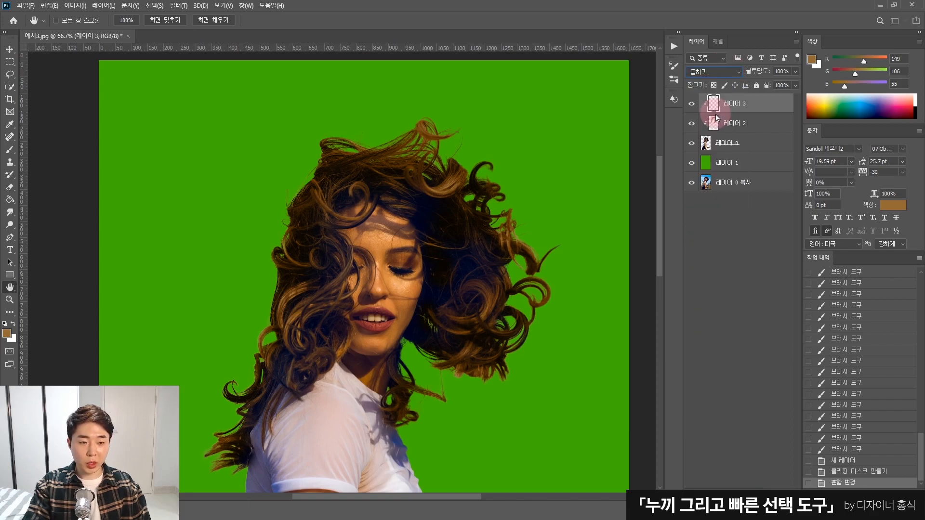
Step: Set the foreground colour to dark brown 493c2d
{"action": "left_click", "coordinate": [812, 59]}
{"action": "mouse_move", "coordinate": [625, 179]}
{"action": "left_mouse_down"}
{"action": "mouse_move", "coordinate": [621, 211]}
{"action": "mouse_move", "coordinate": [590, 201]}
{"action": "left_mouse_up"}
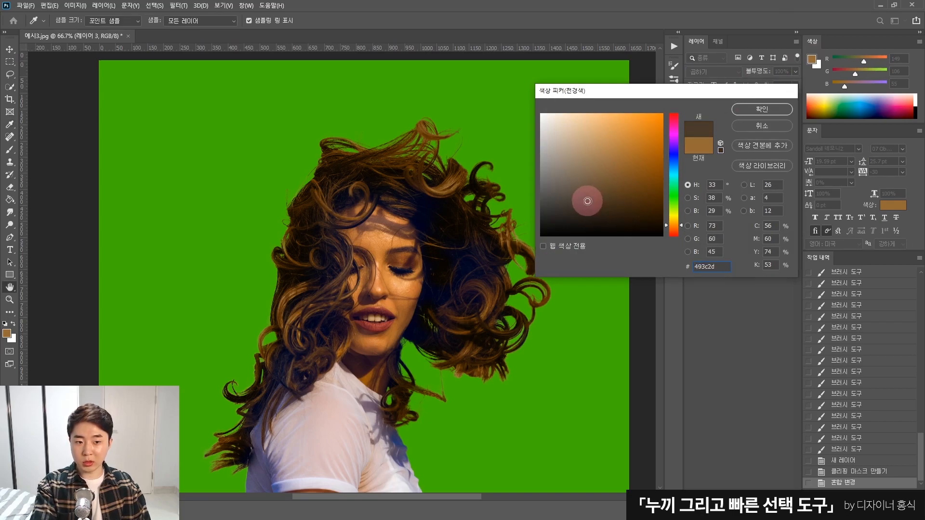
{"action": "key", "text": "Return"}
Step: Paint dark brown with a large soft brush along the outer hair edge from the crown down to the tips behind the shoulder
{"action": "key", "text": "b"}
{"action": "key", "text": "bracketright"}
{"action": "key", "text": "bracketright"}
{"action": "key", "text": "bracketright"}
{"action": "key", "text": "bracketright"}
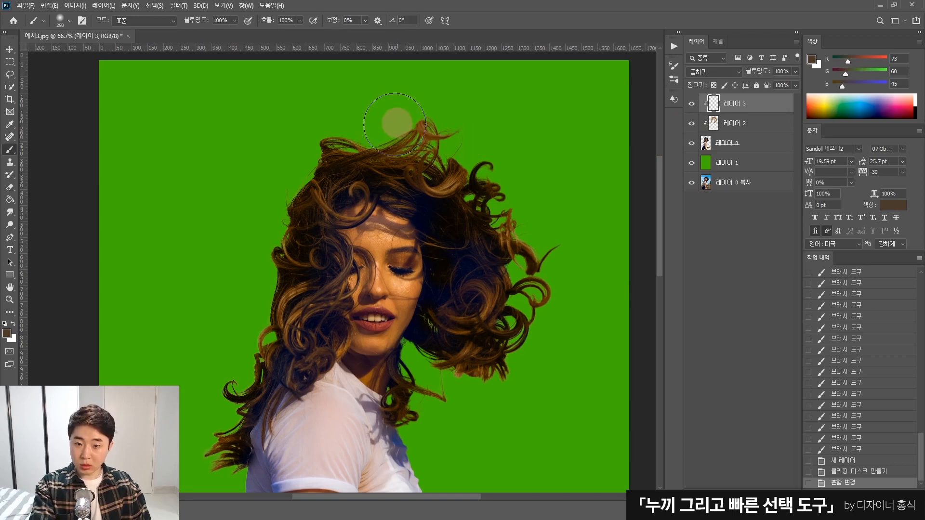
{"action": "left_click", "coordinate": [391, 121]}
{"action": "mouse_move", "coordinate": [412, 93]}
{"action": "left_mouse_down"}
{"action": "mouse_move", "coordinate": [447, 86]}
{"action": "mouse_move", "coordinate": [441, 94]}
{"action": "mouse_move", "coordinate": [420, 86]}
{"action": "left_mouse_up"}
{"action": "mouse_move", "coordinate": [420, 86]}
{"action": "left_mouse_down"}
{"action": "mouse_move", "coordinate": [448, 85]}
{"action": "mouse_move", "coordinate": [346, 103]}
{"action": "mouse_move", "coordinate": [295, 146]}
{"action": "mouse_move", "coordinate": [300, 166]}
{"action": "left_mouse_up"}
{"action": "mouse_move", "coordinate": [209, 341]}
{"action": "left_mouse_down"}
{"action": "mouse_move", "coordinate": [236, 319]}
{"action": "mouse_move", "coordinate": [199, 342]}
{"action": "mouse_move", "coordinate": [189, 363]}
{"action": "left_mouse_up"}
{"action": "left_click_drag", "start_coordinate": [180, 441], "coordinate": [184, 466]}
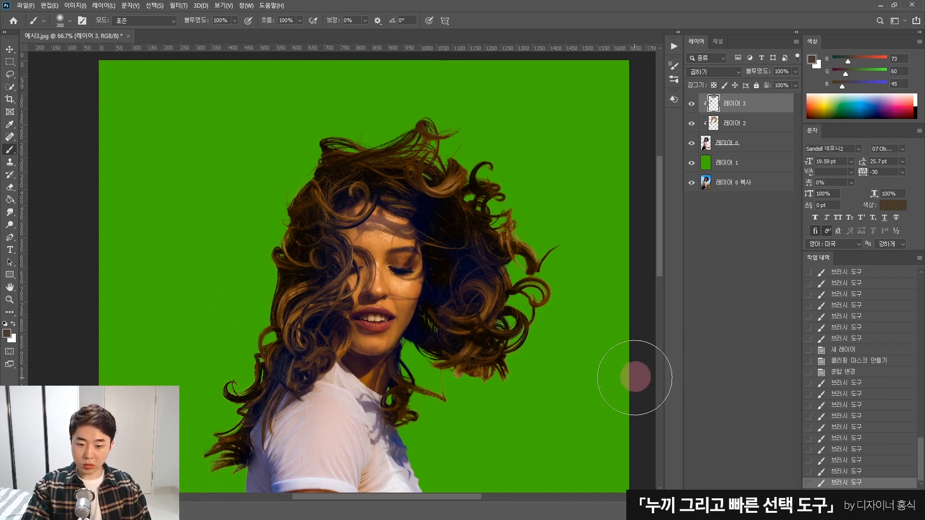
Step: Darken the outer edge of the flying curls on the face side with the 300 px dark brown brush
{"action": "left_click_drag", "start_coordinate": [491, 394], "coordinate": [473, 403]}
{"action": "left_click_drag", "start_coordinate": [558, 389], "coordinate": [569, 363]}
{"action": "left_click_drag", "start_coordinate": [564, 226], "coordinate": [543, 198]}
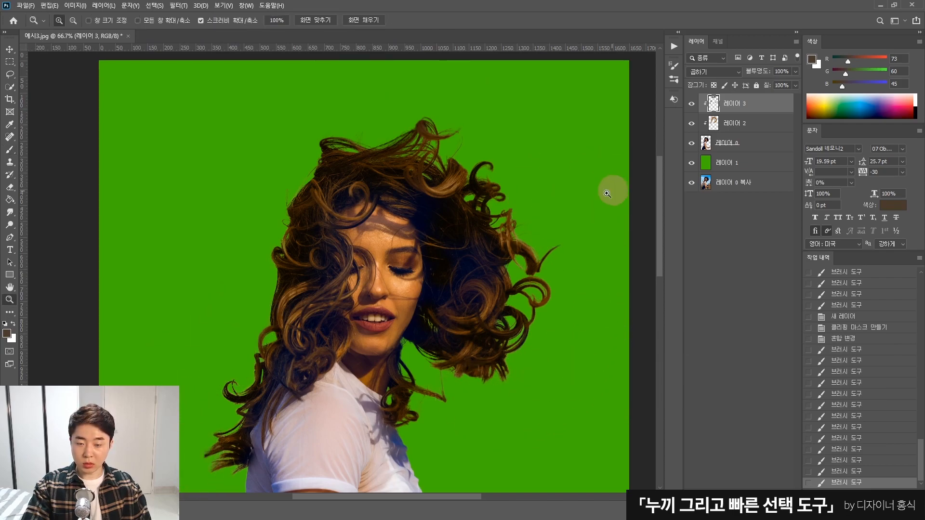
Step: Compare the hair with and without the Multiply layer, and set that layer's opacity to 67%
{"action": "left_click", "coordinate": [573, 205], "text": "alt"}
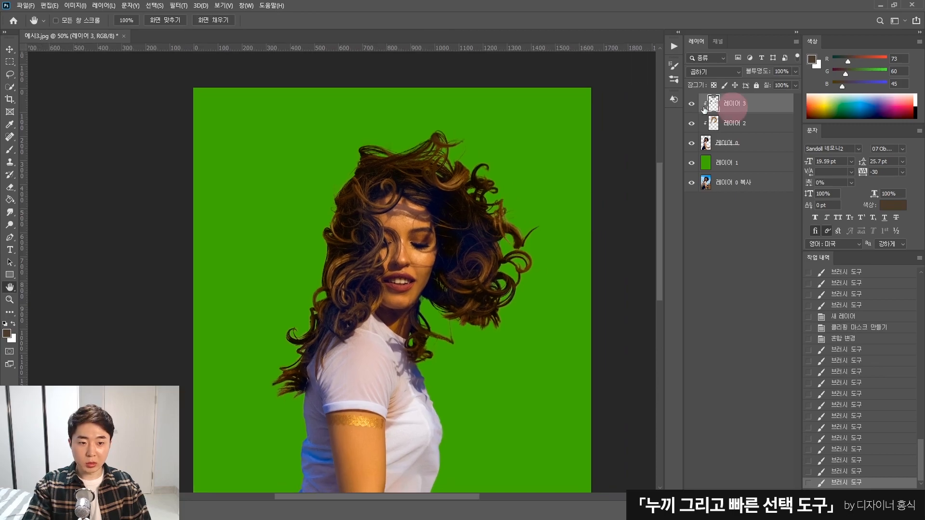
{"action": "left_click", "coordinate": [691, 104]}
{"action": "left_click", "coordinate": [694, 107]}
{"action": "left_click_drag", "start_coordinate": [508, 188], "coordinate": [508, 186]}
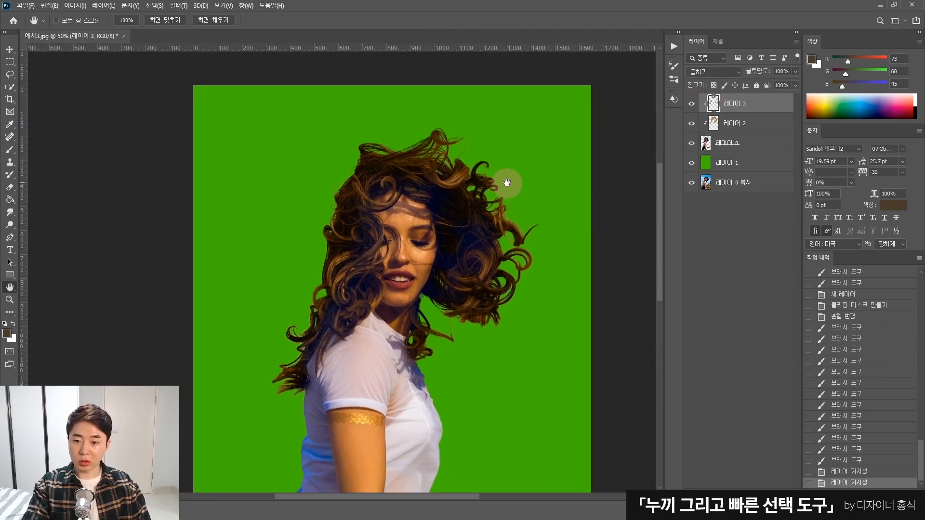
{"action": "key", "text": "v"}
{"action": "key", "text": "7"}
{"action": "key", "text": "7"}
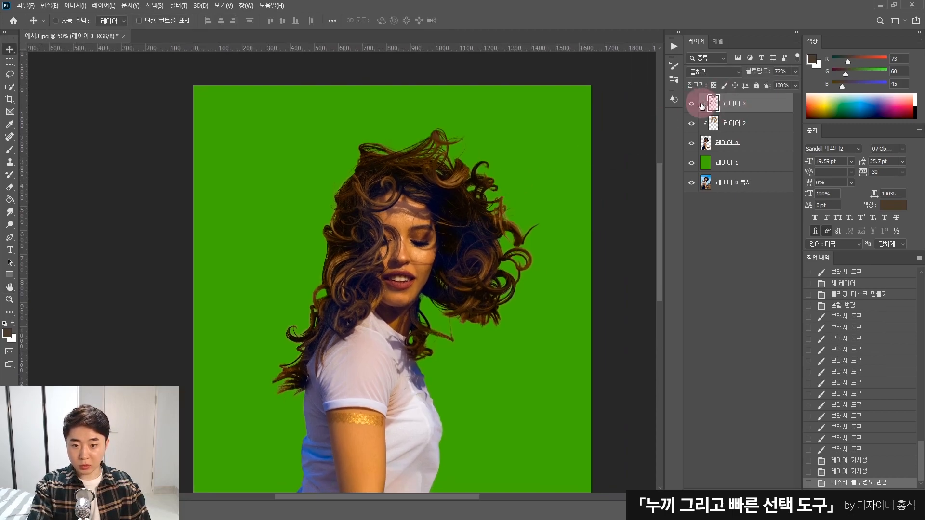
{"action": "key", "text": "7"}
{"action": "key", "text": "space"}
{"action": "left_click_drag", "start_coordinate": [533, 195], "coordinate": [518, 173]}
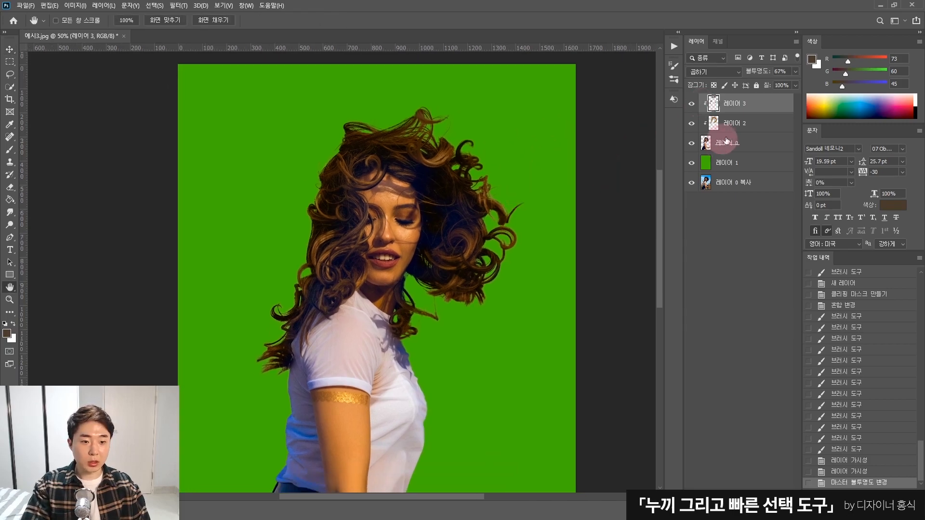
Step: Merge the two clipped colour layers and the cutout layer 레이어 0 into one layer
{"action": "left_click", "coordinate": [744, 148], "text": "shift"}
{"action": "right_click", "coordinate": [743, 148]}
{"action": "left_click", "coordinate": [795, 378]}
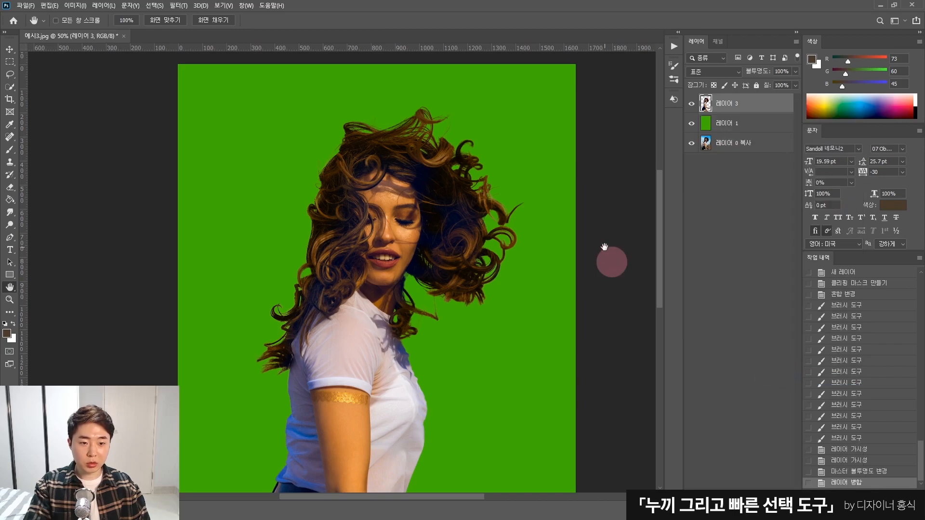
Step: Review the merged cutout against the green background, from the hair edges up close to the whole figure
{"action": "left_click_drag", "start_coordinate": [563, 200], "coordinate": [522, 173]}
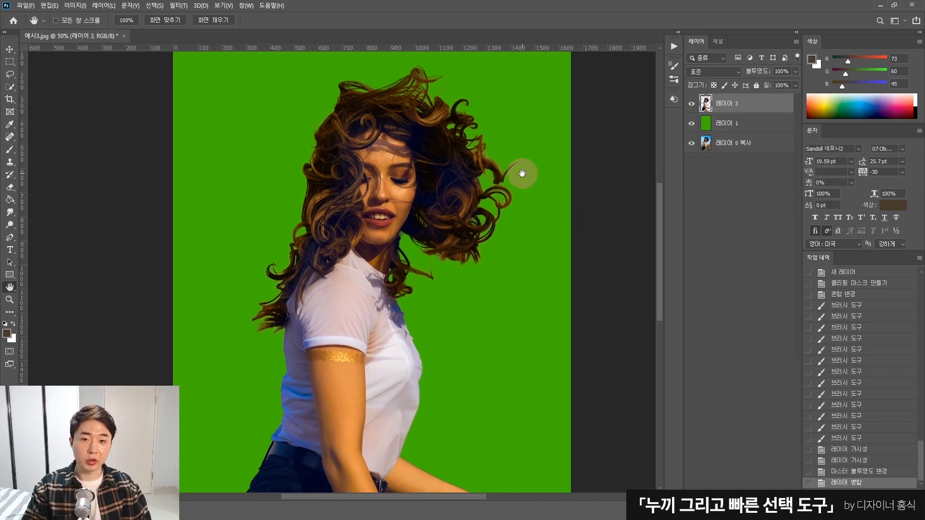
{"action": "key", "text": "ctrl+plus"}
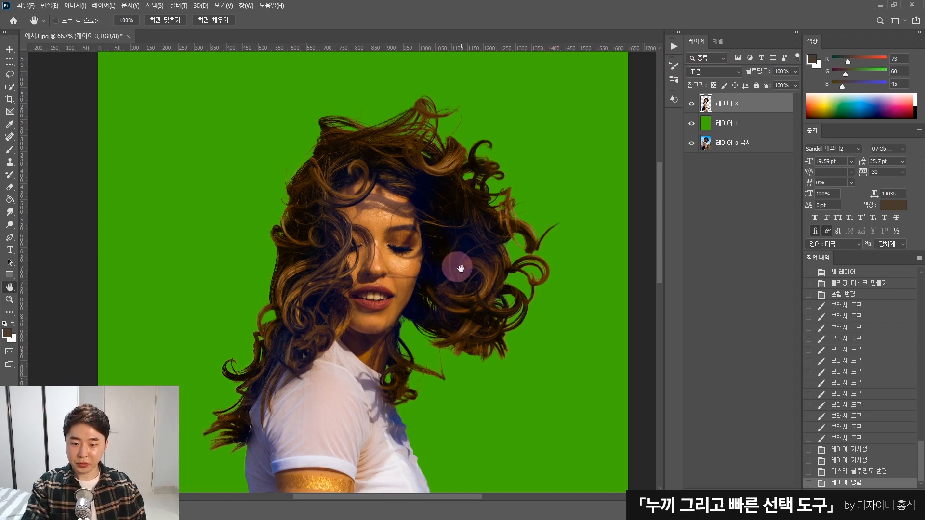
{"action": "left_click_drag", "start_coordinate": [472, 299], "coordinate": [438, 214]}
{"action": "mouse_move", "coordinate": [430, 292]}
{"action": "left_mouse_down"}
{"action": "mouse_move", "coordinate": [444, 198]}
{"action": "mouse_move", "coordinate": [456, 200]}
{"action": "mouse_move", "coordinate": [450, 266]}
{"action": "mouse_move", "coordinate": [458, 264]}
{"action": "mouse_move", "coordinate": [458, 287]}
{"action": "left_mouse_up"}
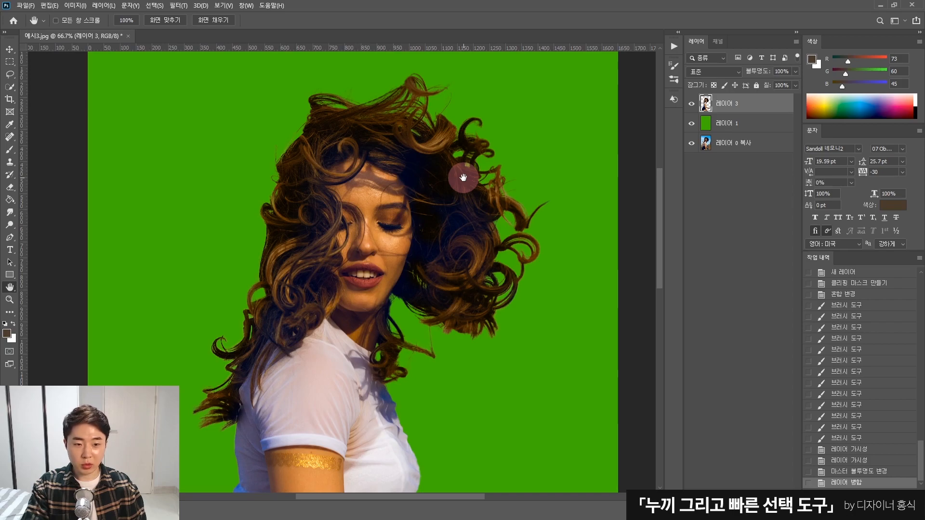
{"action": "left_click_drag", "start_coordinate": [463, 177], "coordinate": [479, 190]}
{"action": "left_click_drag", "start_coordinate": [475, 262], "coordinate": [516, 241]}
{"action": "key", "text": "z"}
{"action": "left_click", "coordinate": [438, 377], "text": "alt"}
{"action": "left_click", "coordinate": [439, 377], "text": "alt"}
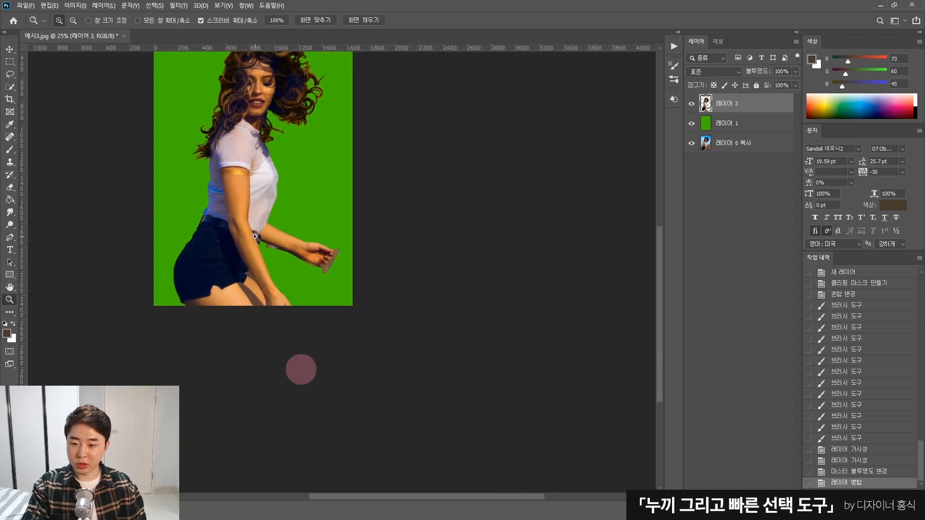
{"action": "double_click", "coordinate": [10, 288]}
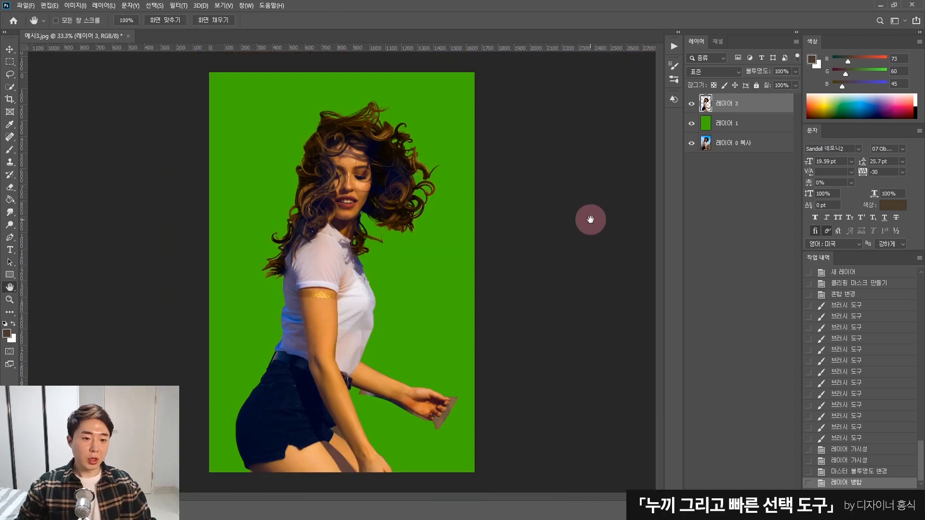